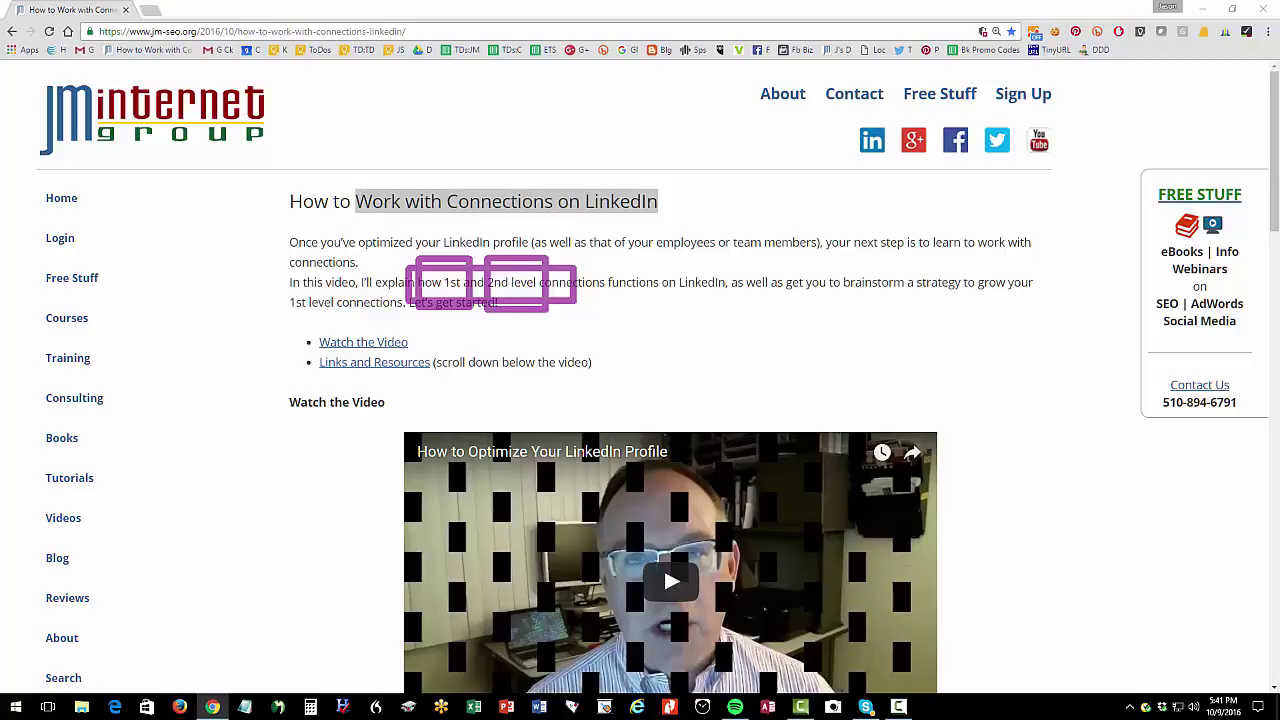
# Read the article's How Connections Work on LinkedIn section down to the list of scenarios and todos
pyautogui.scroll(-6, 740, 293)
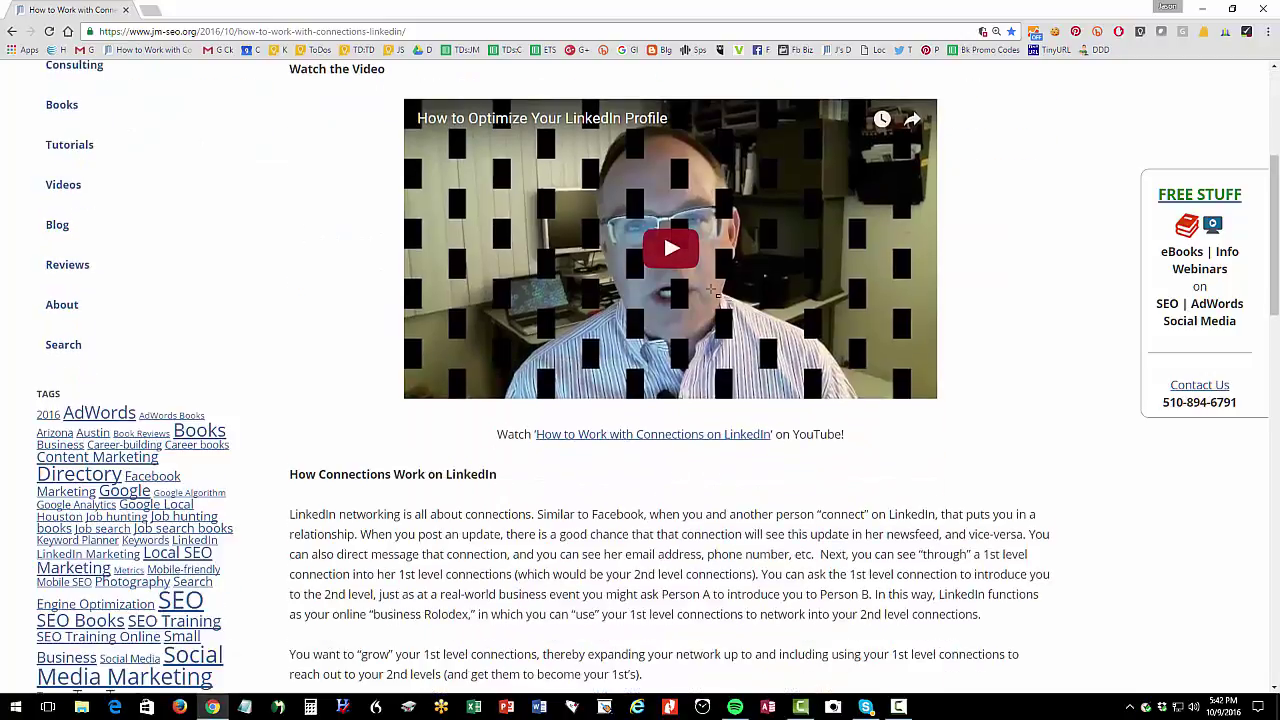
pyautogui.moveTo(376, 267); pyautogui.dragTo(524, 309)
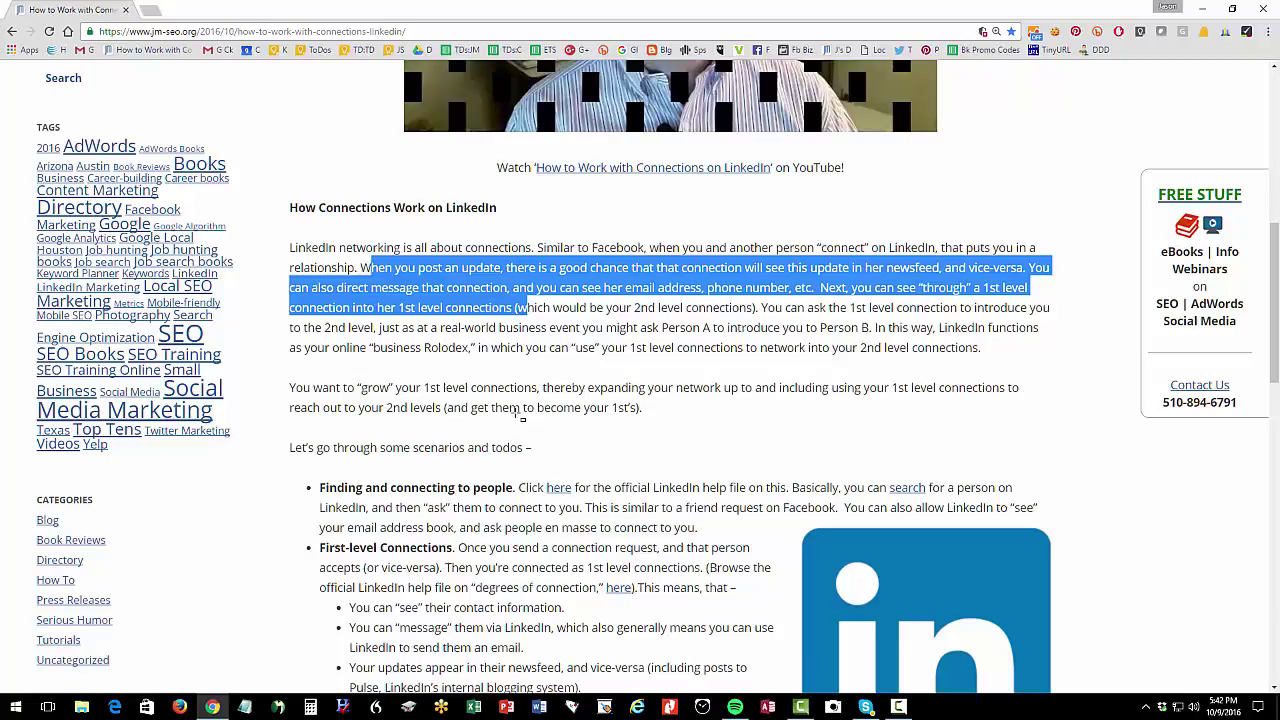
pyautogui.scroll(-3, 519, 413)
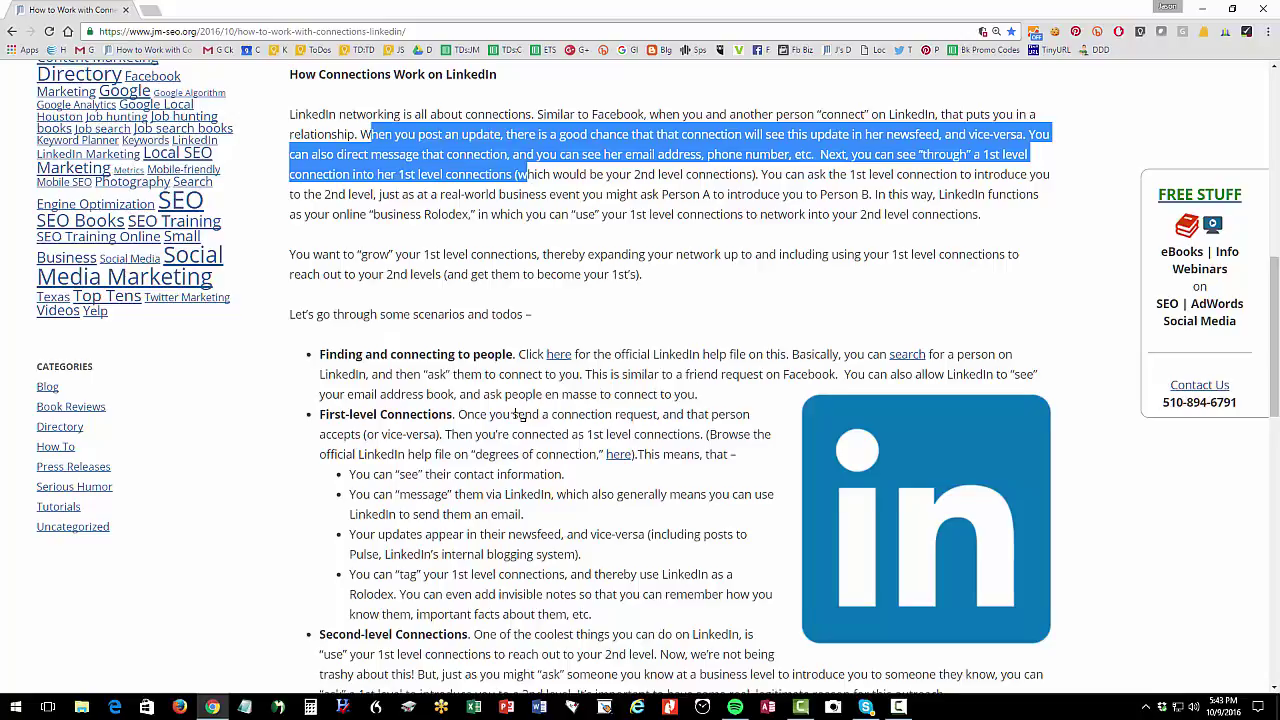
pyautogui.scroll(-2, 519, 415)
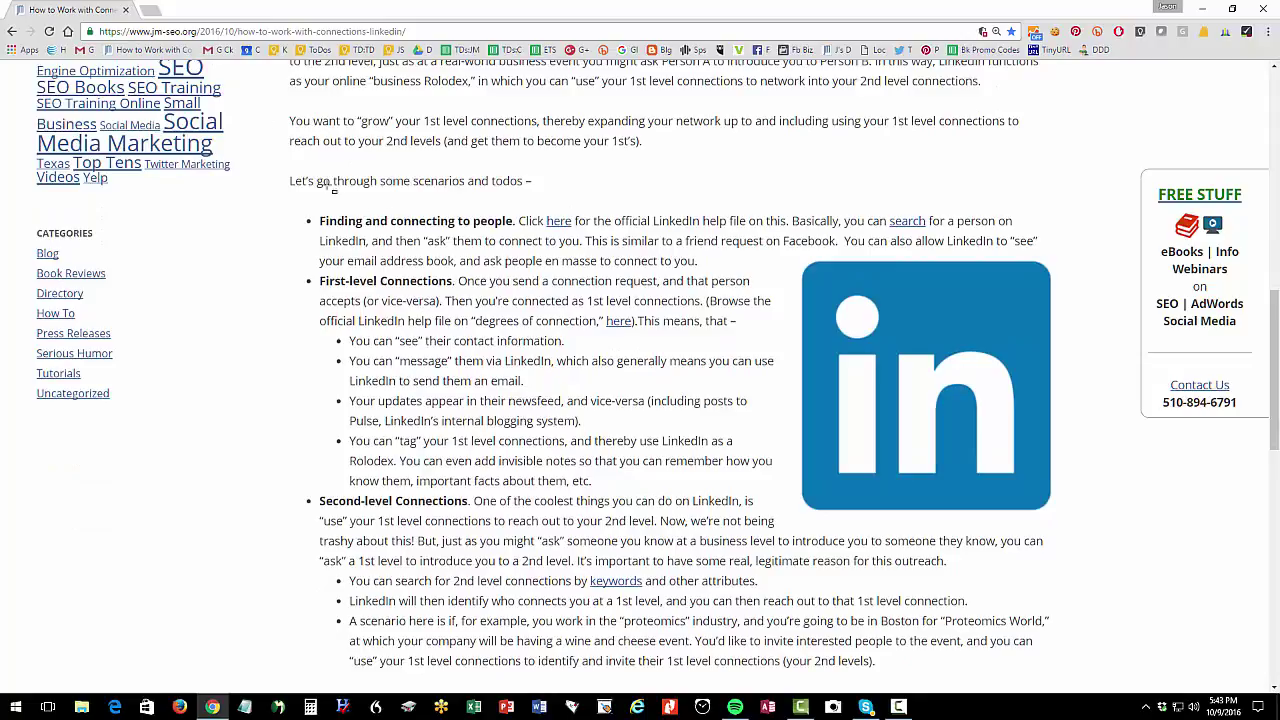
# Open linkedin.com in a new browser tab and return to the article's list of connection scenarios
pyautogui.click(150, 10)
pyautogui.write('linkedin.com')
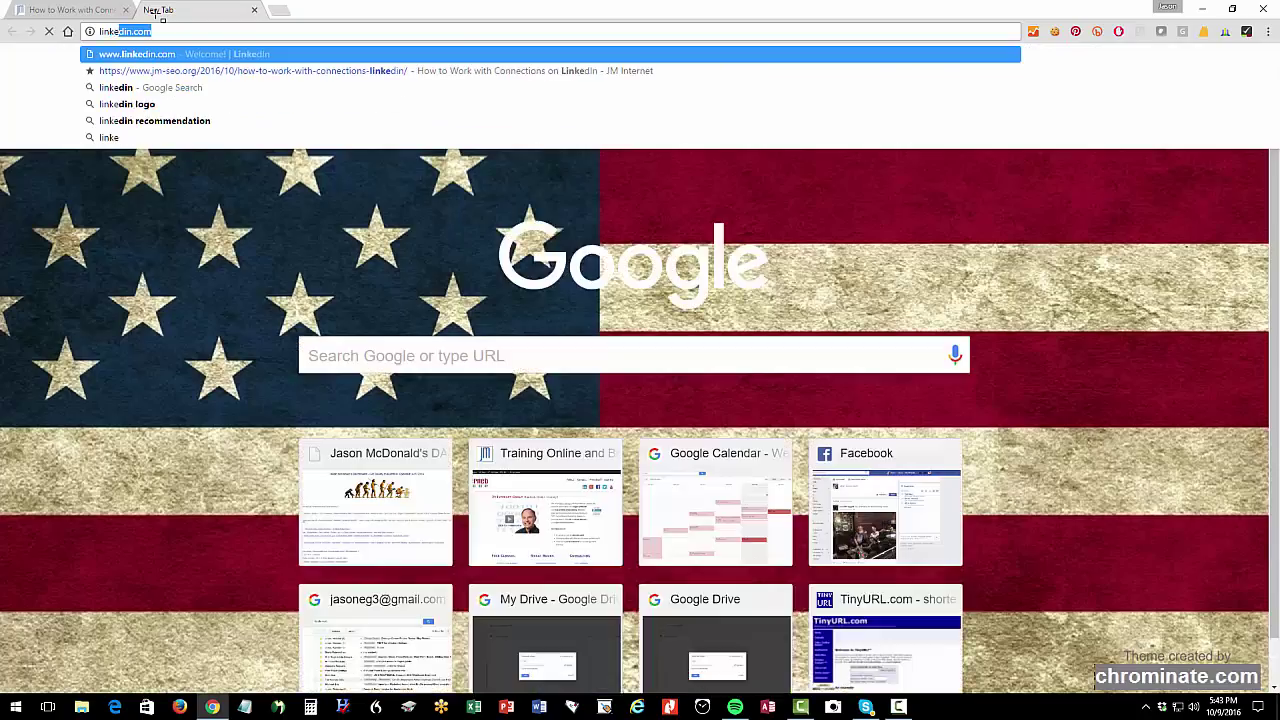
pyautogui.press('Return')
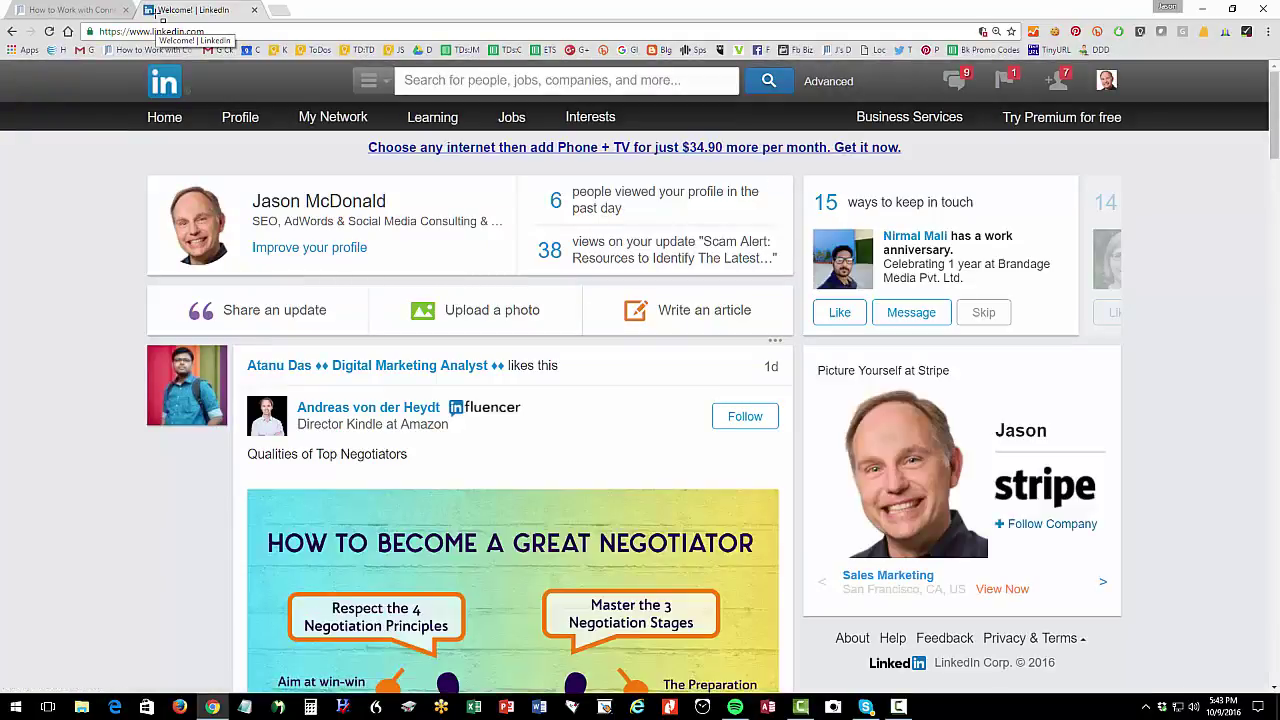
pyautogui.click(75, 10)
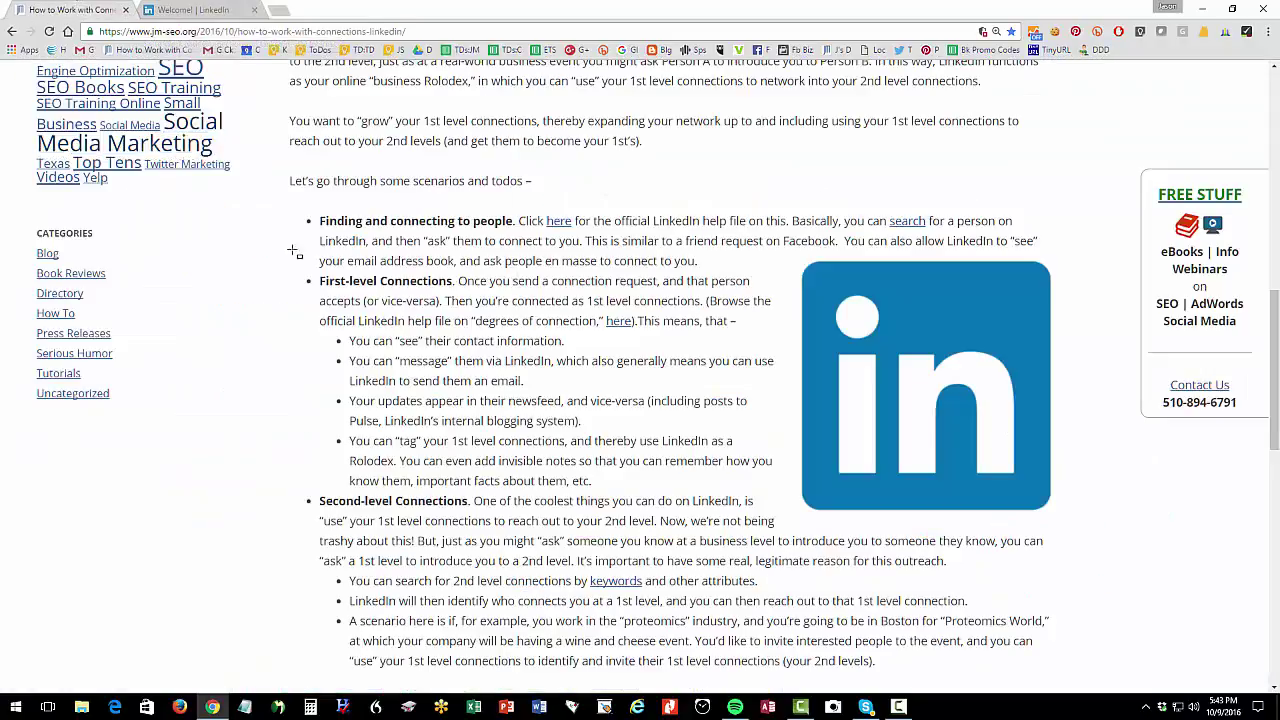
pyautogui.scroll(-1, 357, 318)
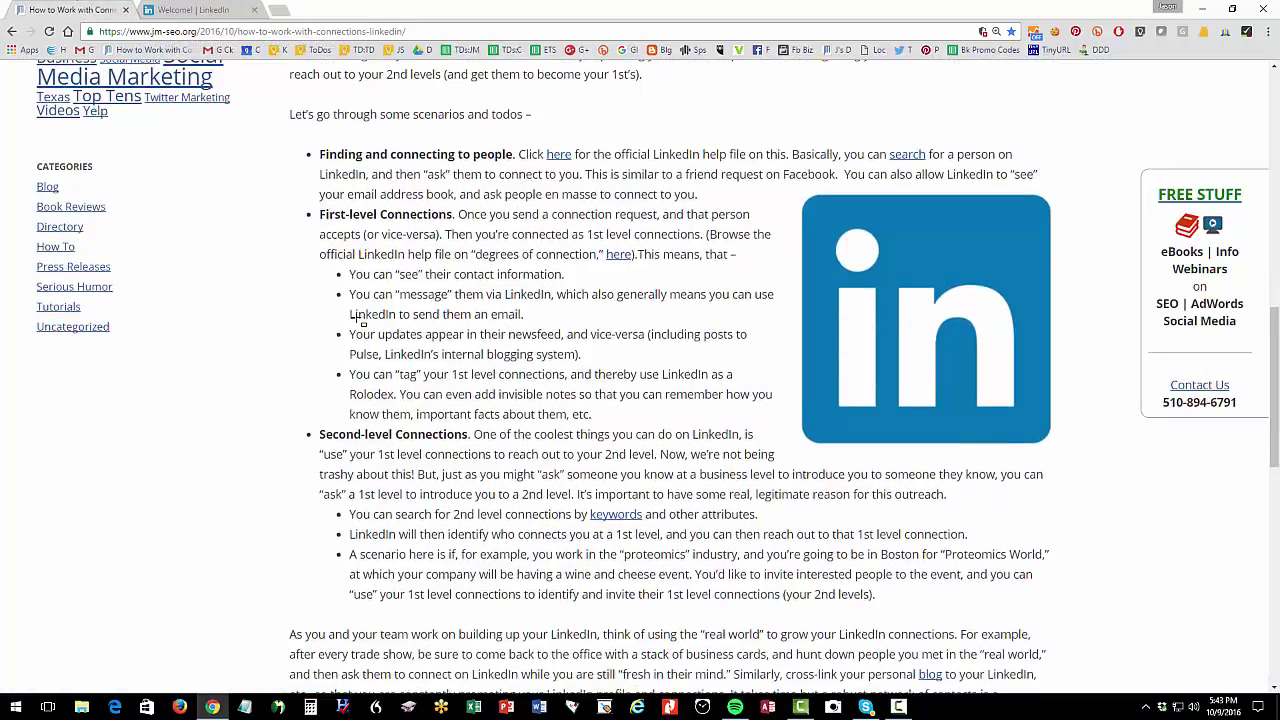
# Search LinkedIn for "blogging" and limit the results to people who are 1st Connections
pyautogui.click(198, 12)
pyautogui.click(415, 79)
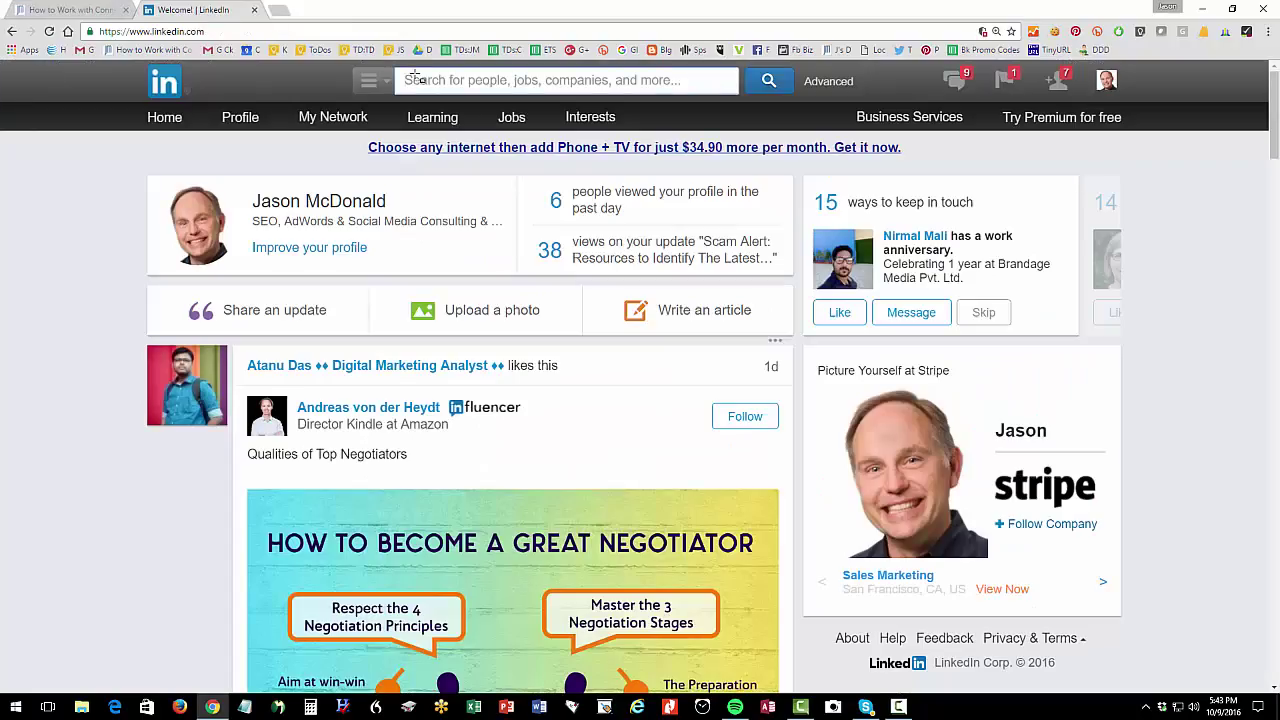
pyautogui.write('blogging')
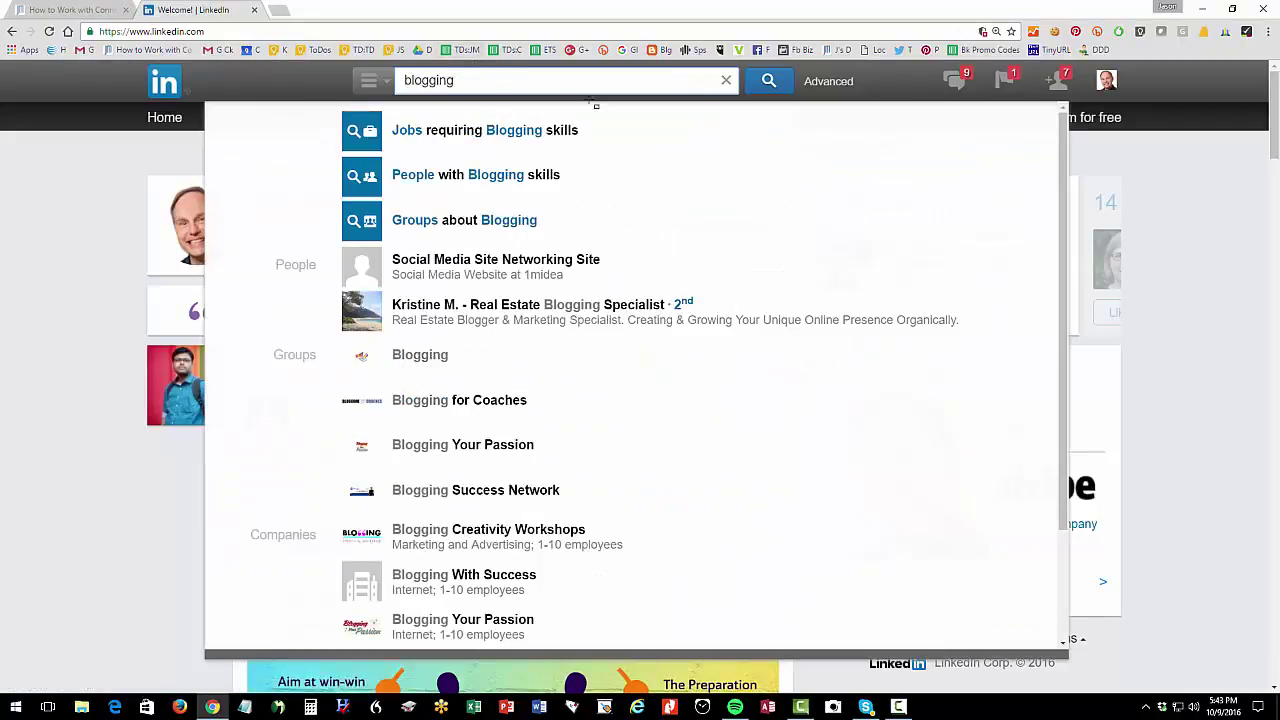
pyautogui.click(768, 80)
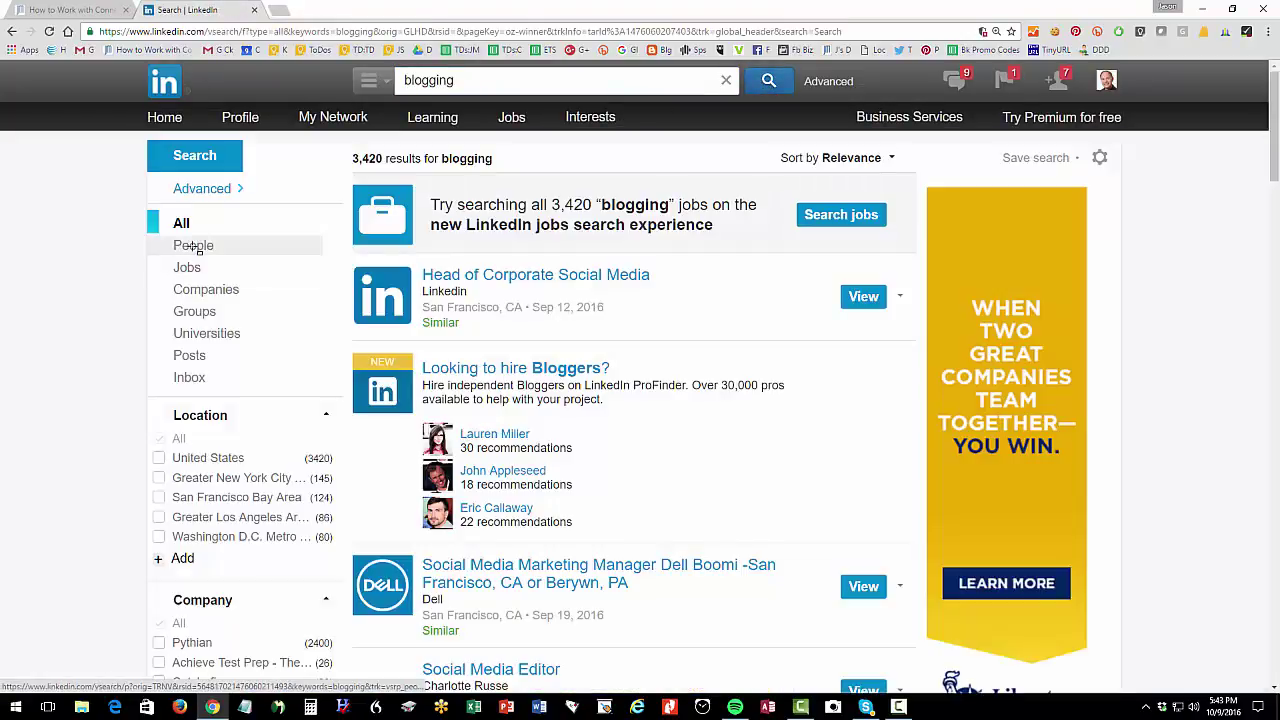
pyautogui.click(193, 245)
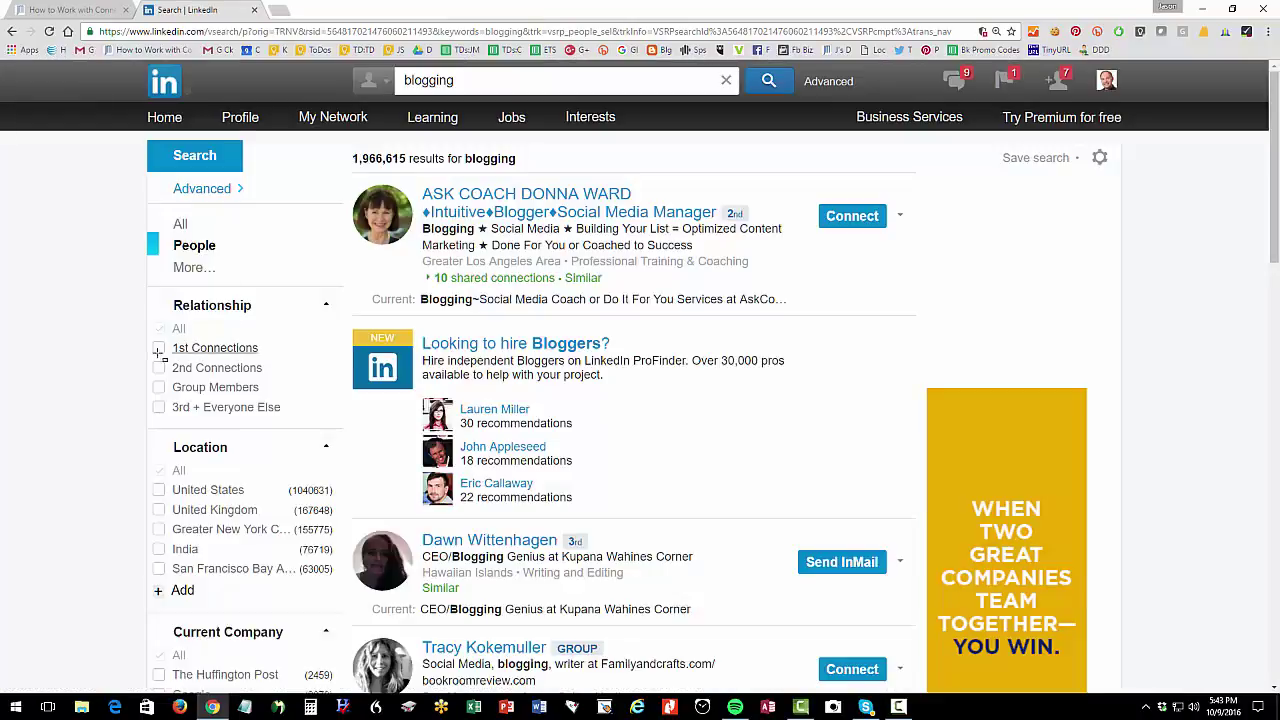
pyautogui.click(159, 348)
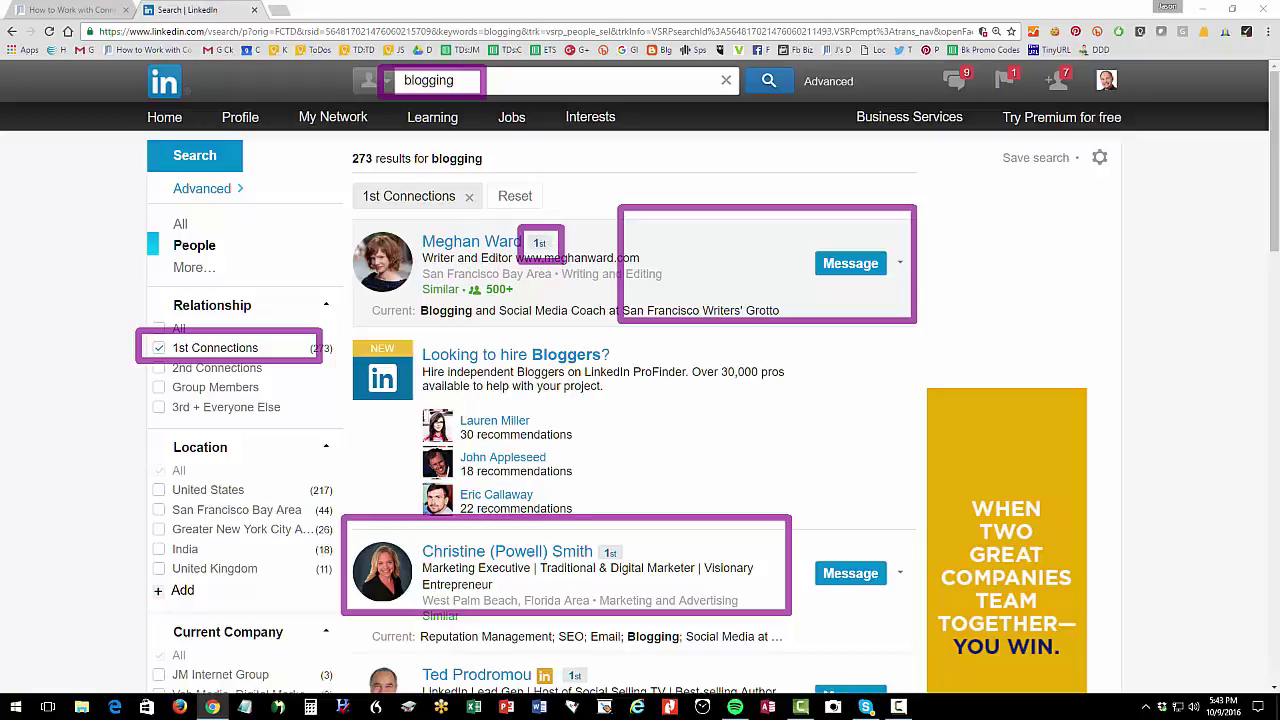
# View the first search result's profile in a separate tab and close that tab
pyautogui.rightClick(458, 245)
pyautogui.click(505, 252)
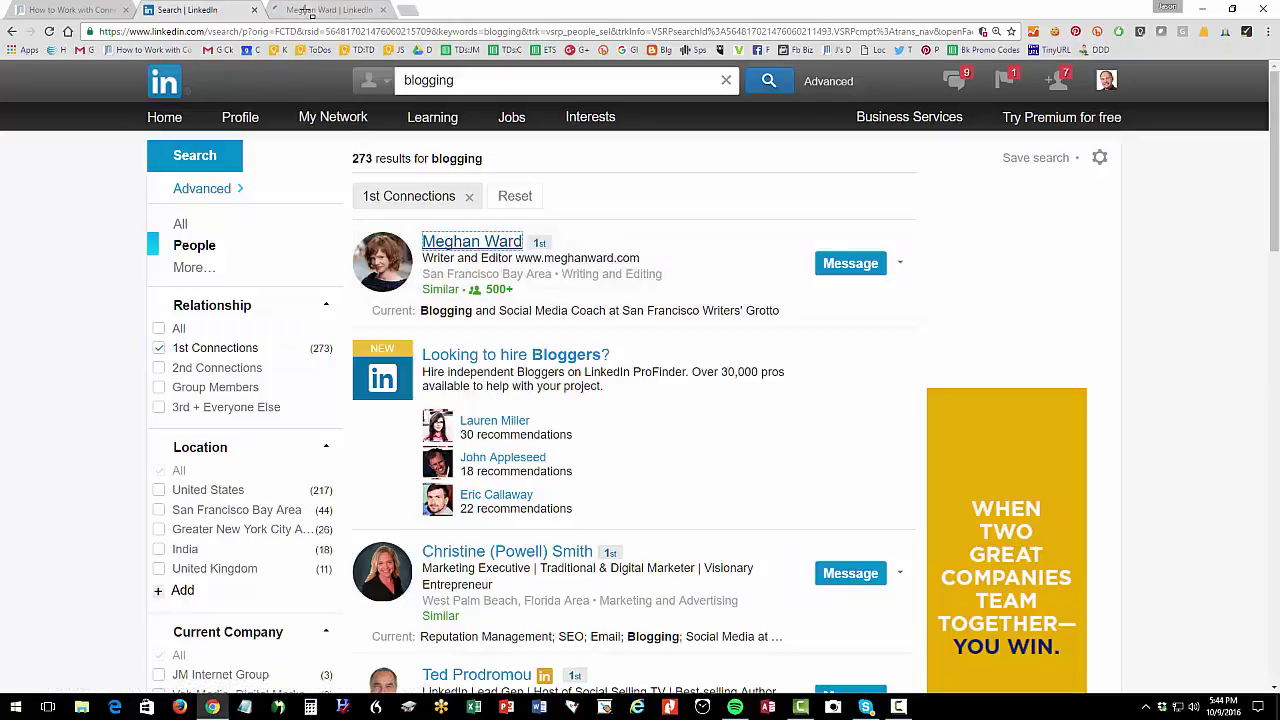
pyautogui.click(320, 10)
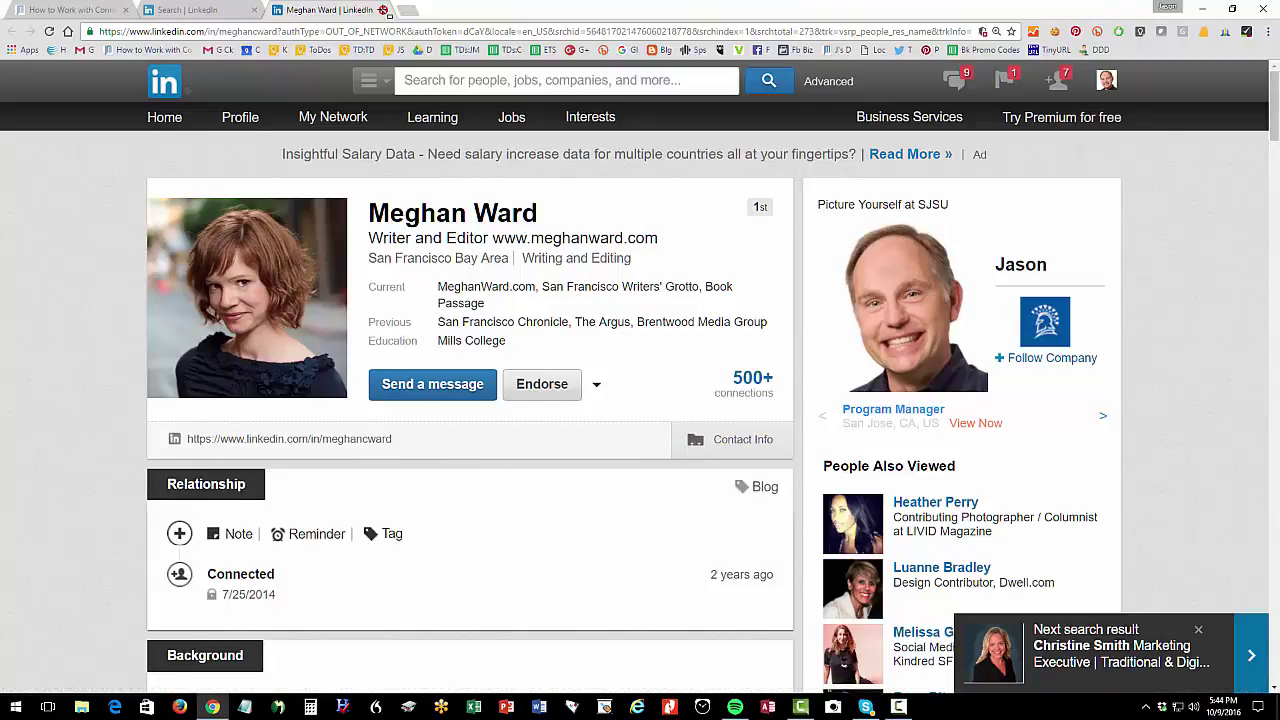
pyautogui.click(384, 10)
# Switch the relationship filter of the blogging search from 1st Connections to 2nd Connections
pyautogui.click(159, 348)
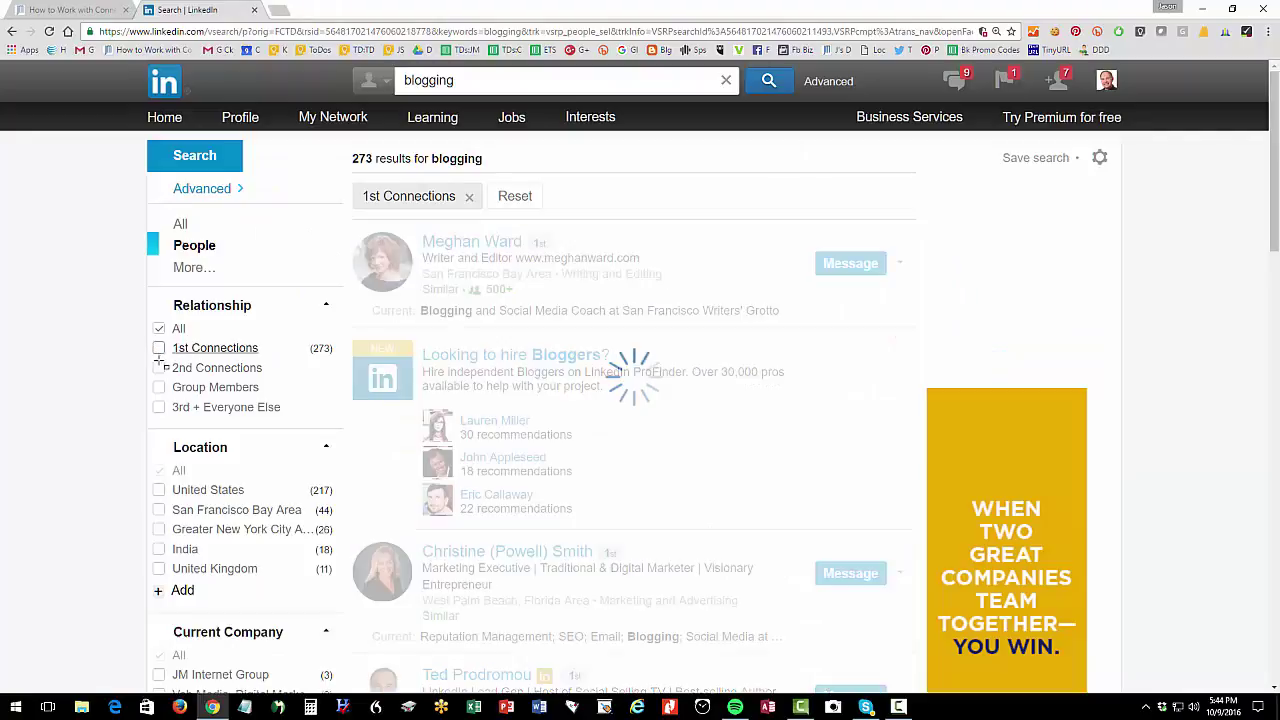
pyautogui.click(159, 368)
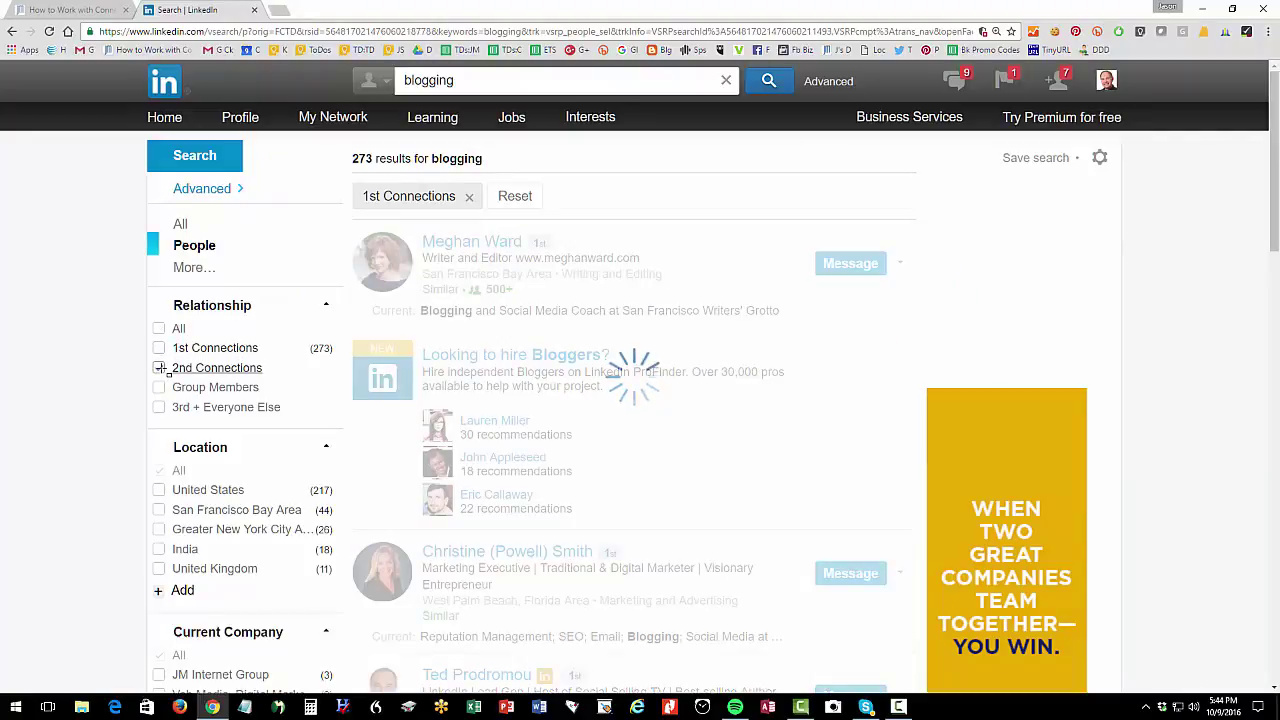
# Open the profile of the 2nd-level digital marketing consultant in Greater New York City and show its contact info
pyautogui.scroll(-3, 641, 436)
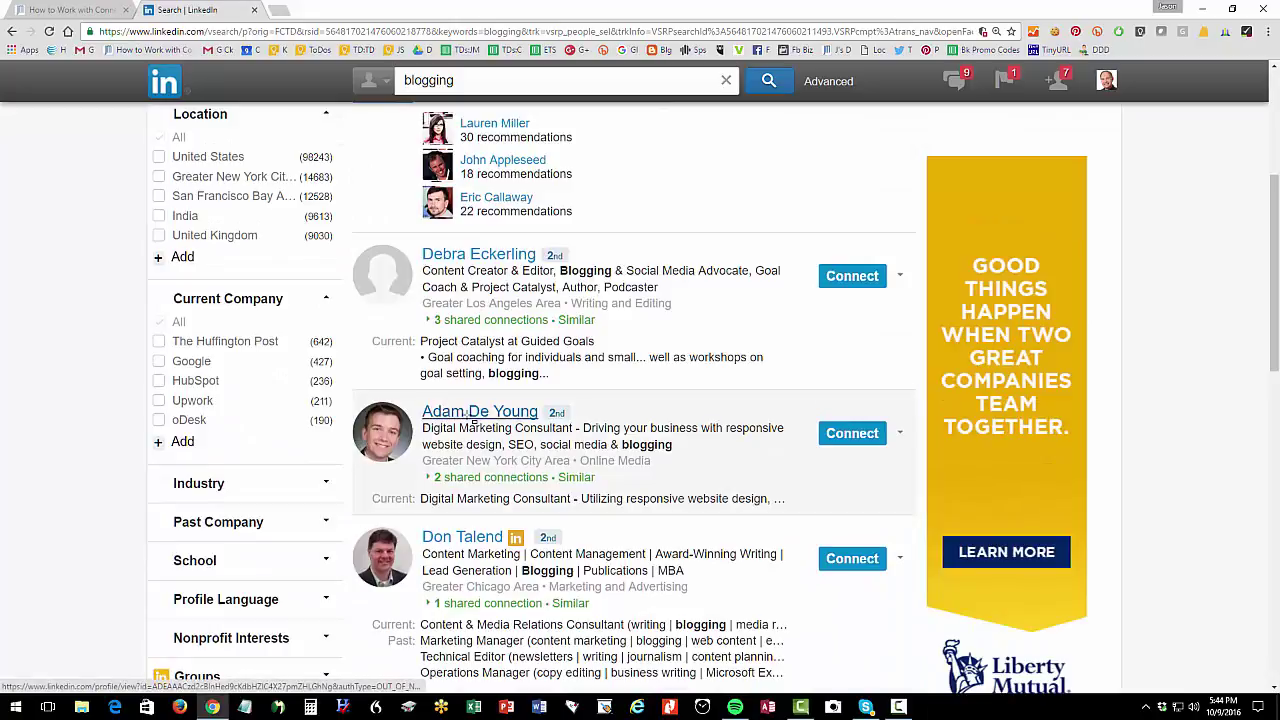
pyautogui.click(473, 414)
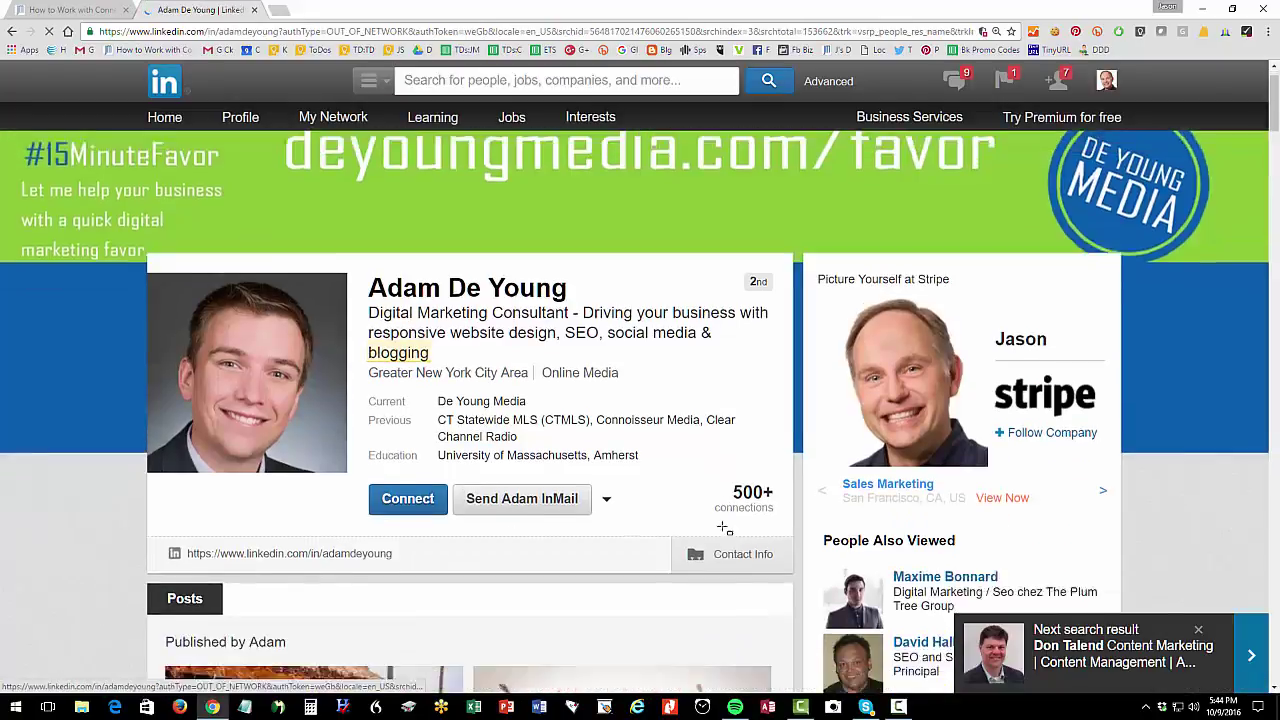
pyautogui.scroll(-1, 723, 527)
pyautogui.click(740, 470)
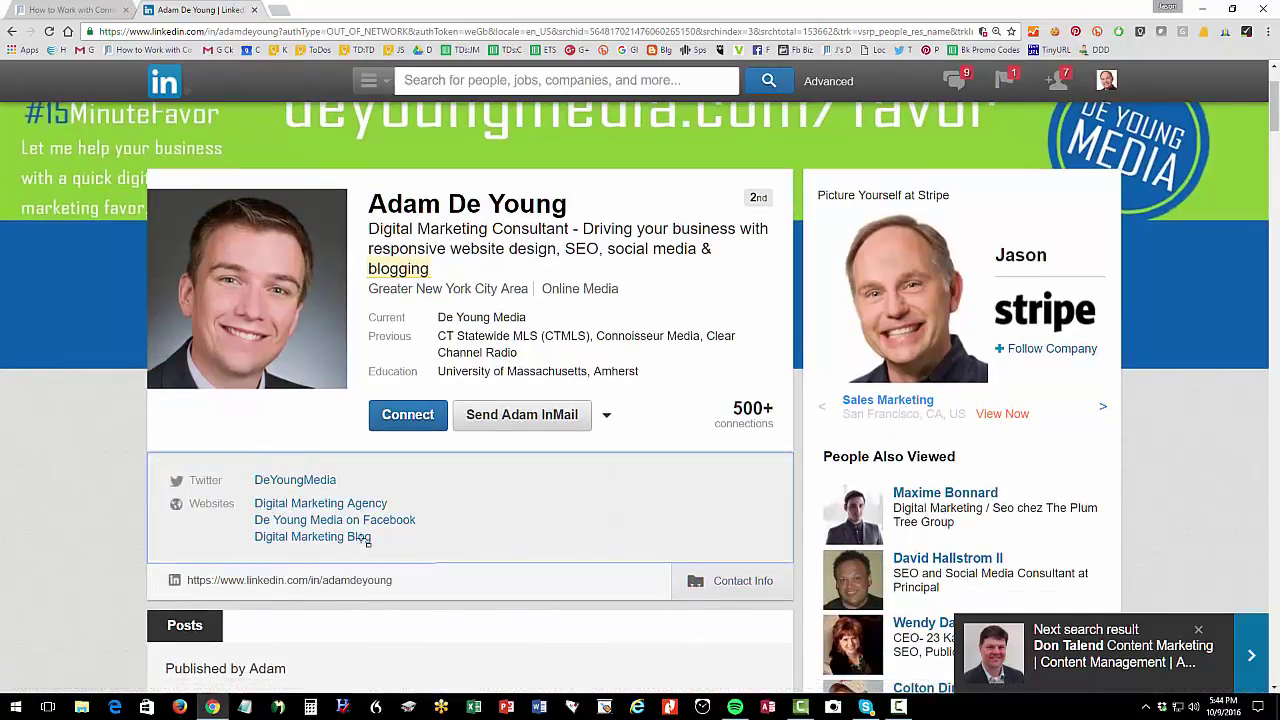
# Examine the How You're Connected chain on the consultant's profile, including the shared 1st-level connection
pyautogui.scroll(-8, 600, 430)
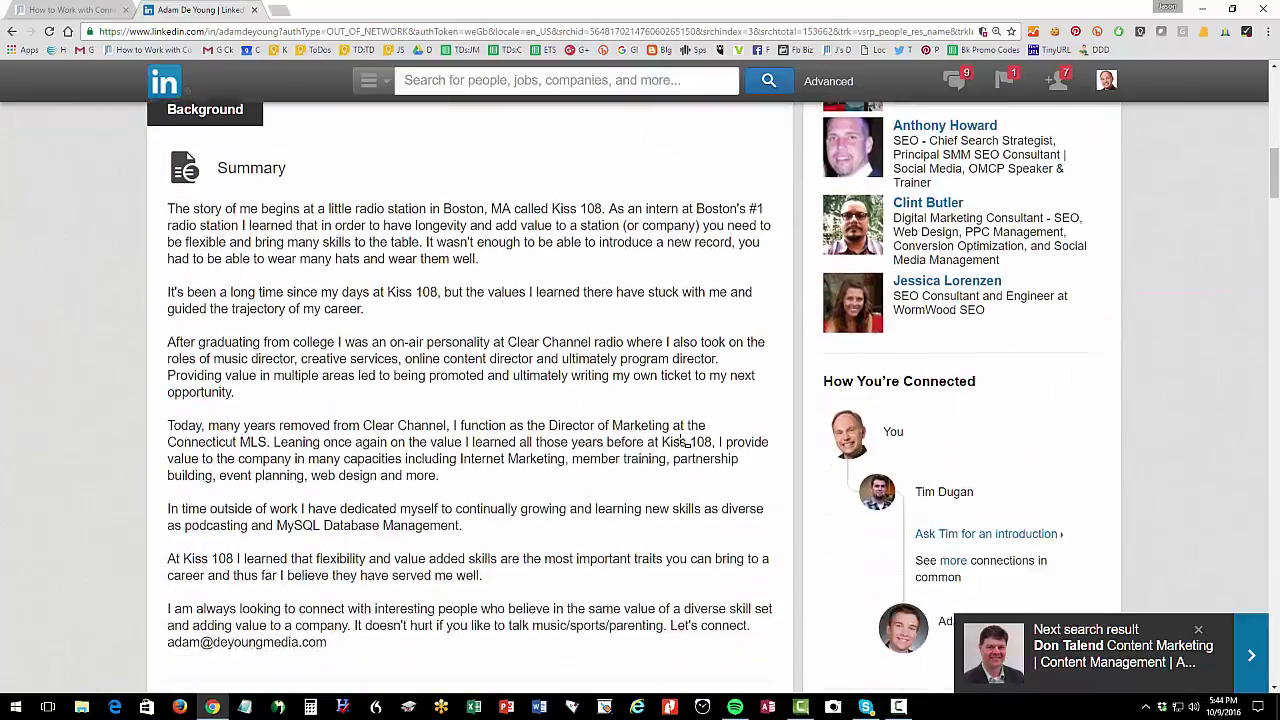
pyautogui.scroll(-2, 687, 442)
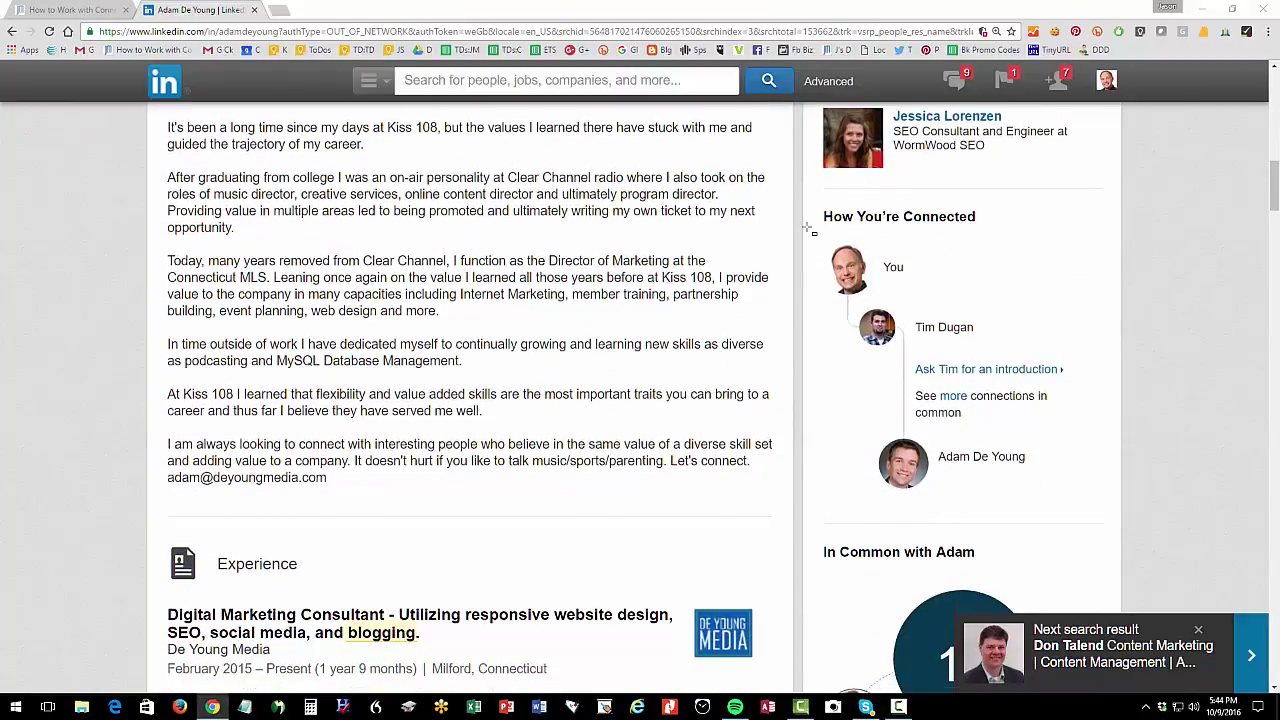
pyautogui.moveTo(805, 227); pyautogui.dragTo(996, 344)
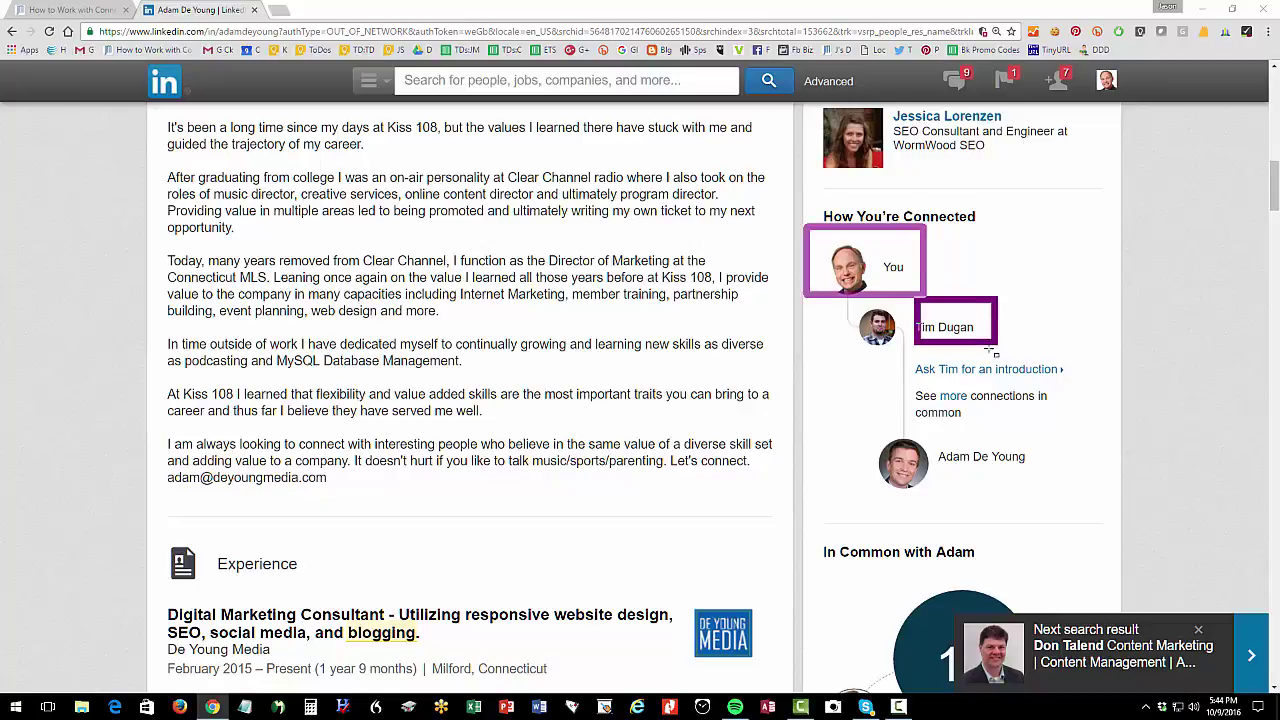
pyautogui.moveTo(929, 431); pyautogui.dragTo(1041, 485)
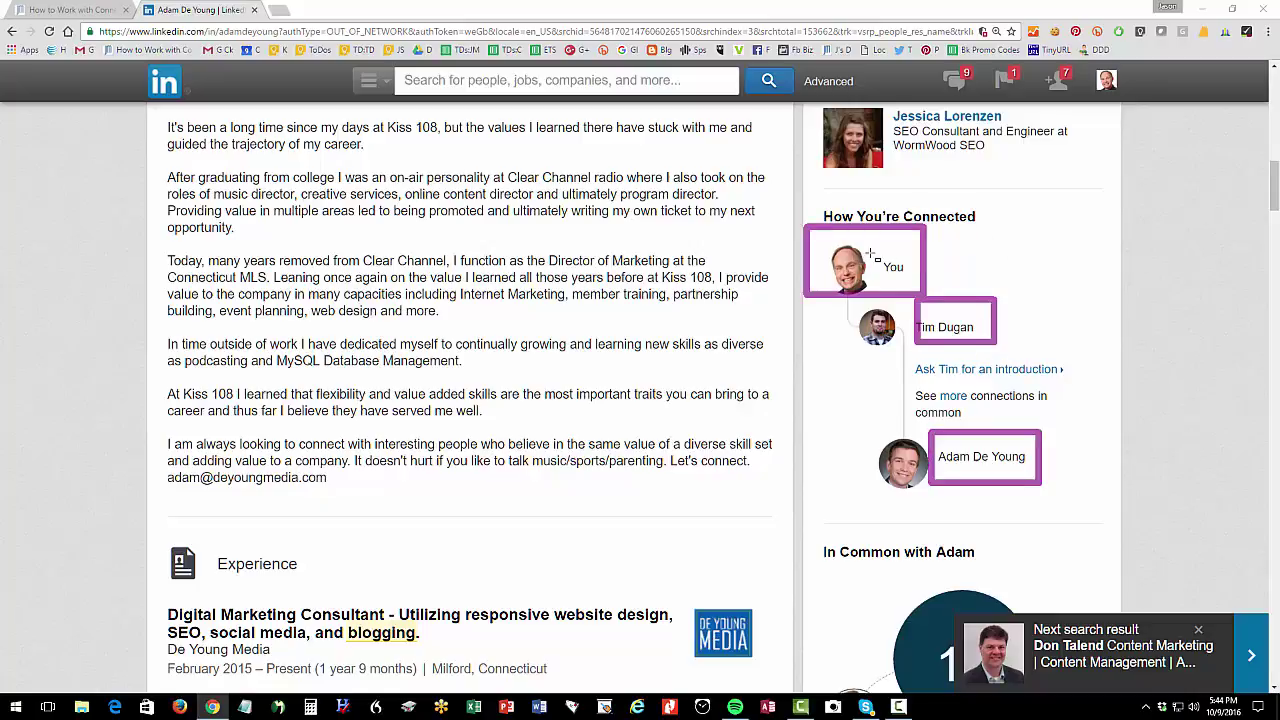
pyautogui.moveTo(840, 262)
pyautogui.mouseDown()
pyautogui.moveTo(876, 338)
pyautogui.moveTo(903, 456)
pyautogui.mouseUp()
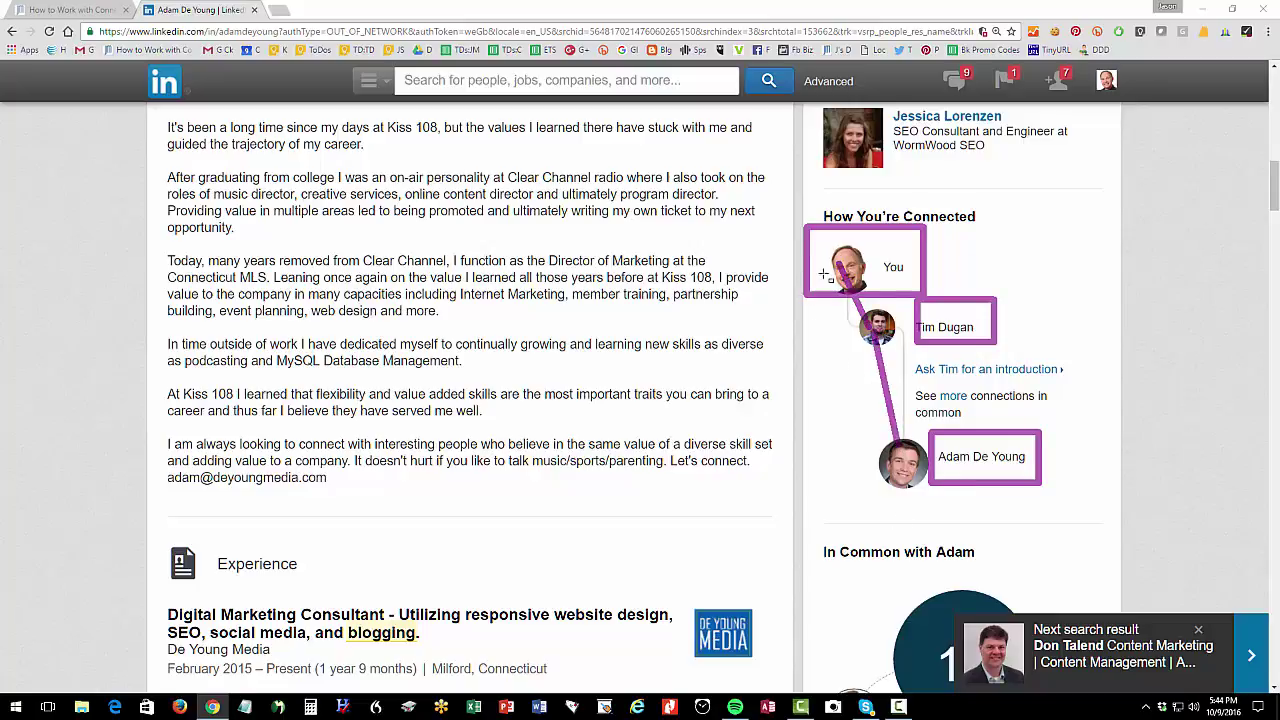
pyautogui.moveTo(828, 268); pyautogui.dragTo(899, 458)
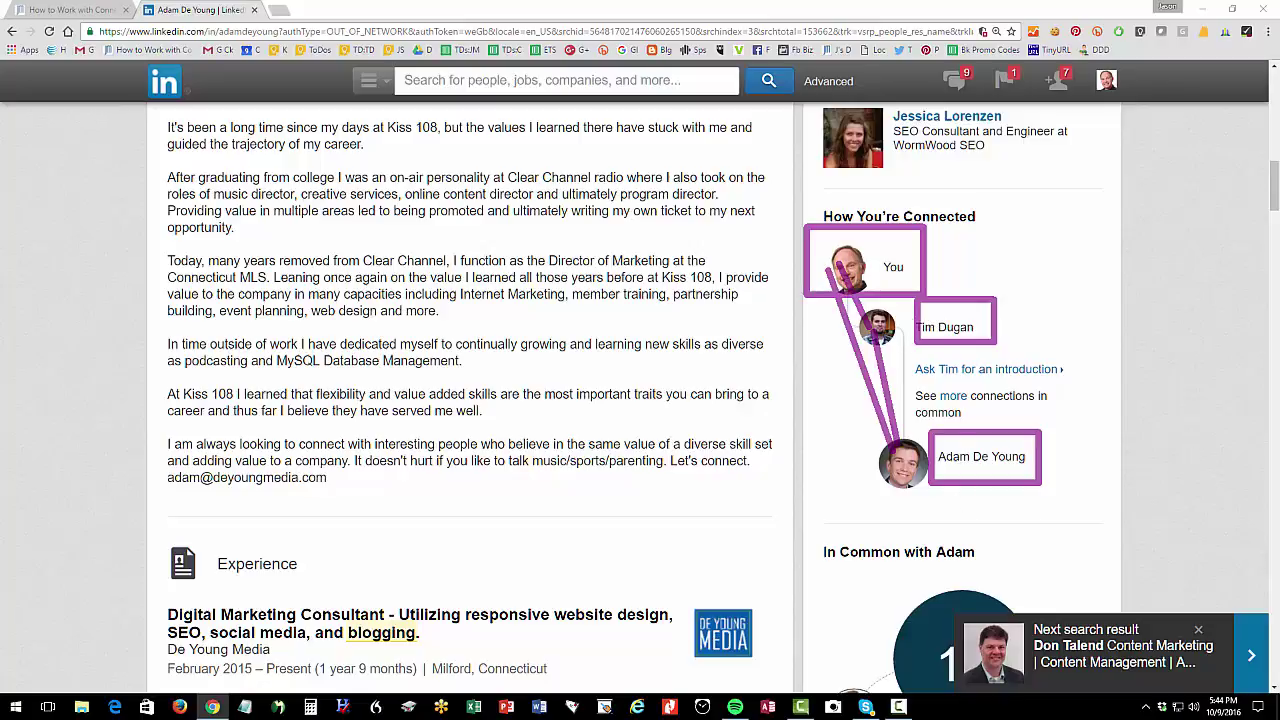
pyautogui.press('e')
pyautogui.scroll(10, 533, 360)
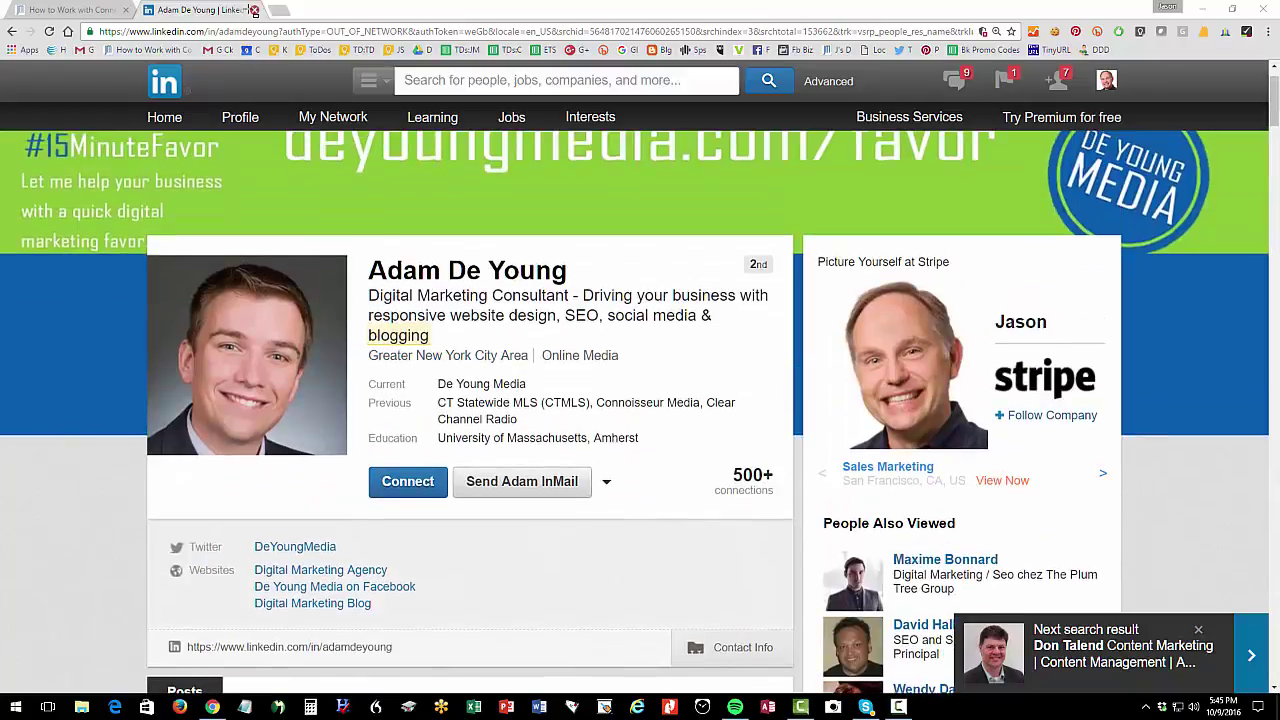
# From the article's Finding and connecting to people item, open the official LinkedIn help file in a new tab
pyautogui.click(61, 10)
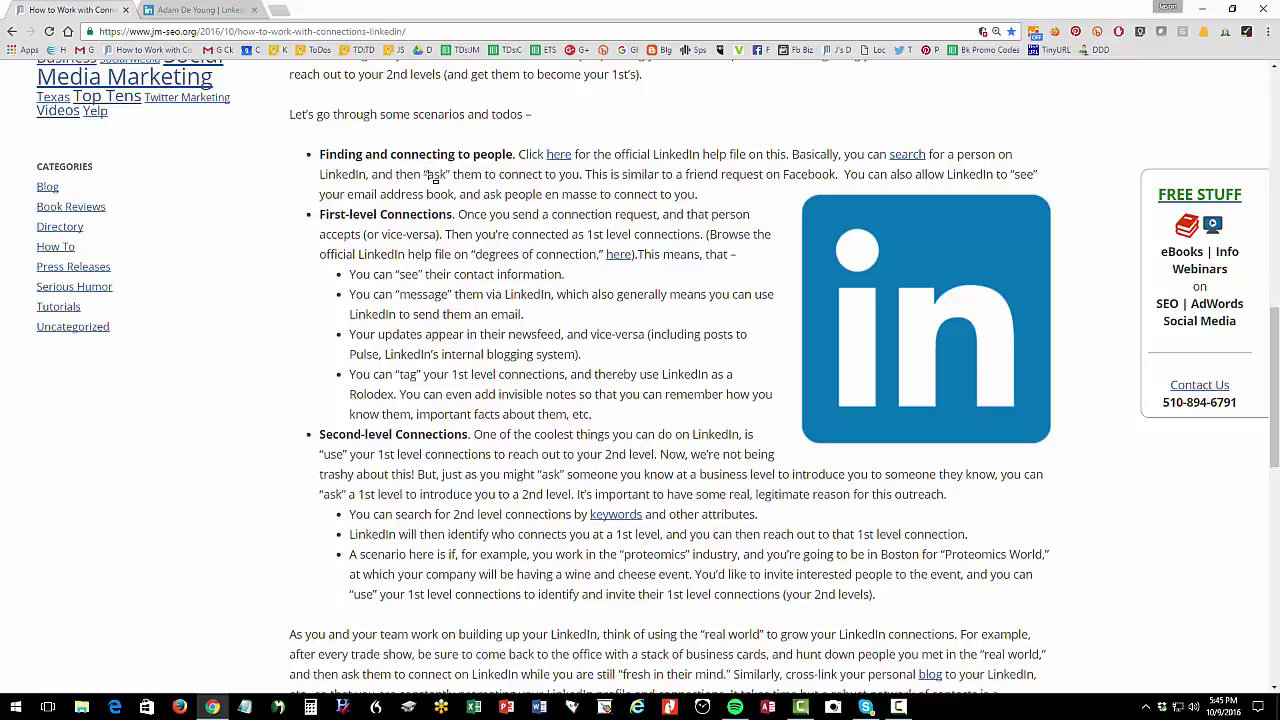
pyautogui.rightClick(551, 157)
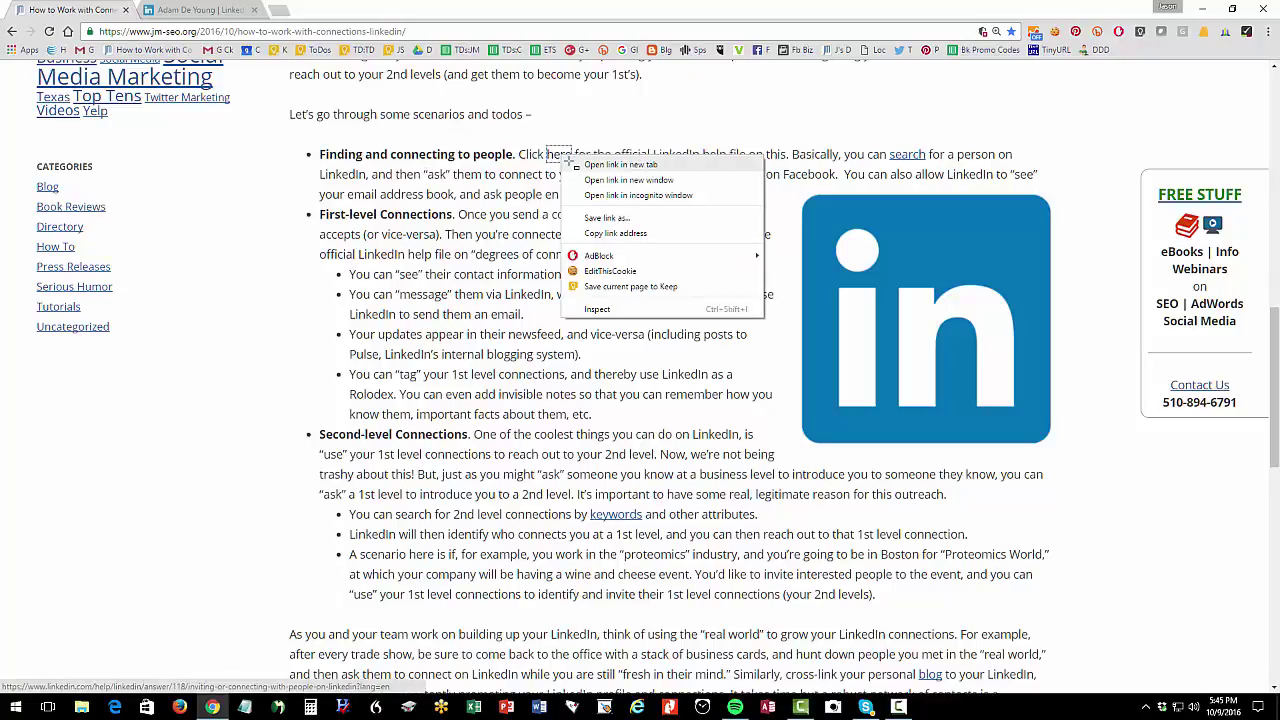
pyautogui.click(600, 166)
pyautogui.click(185, 11)
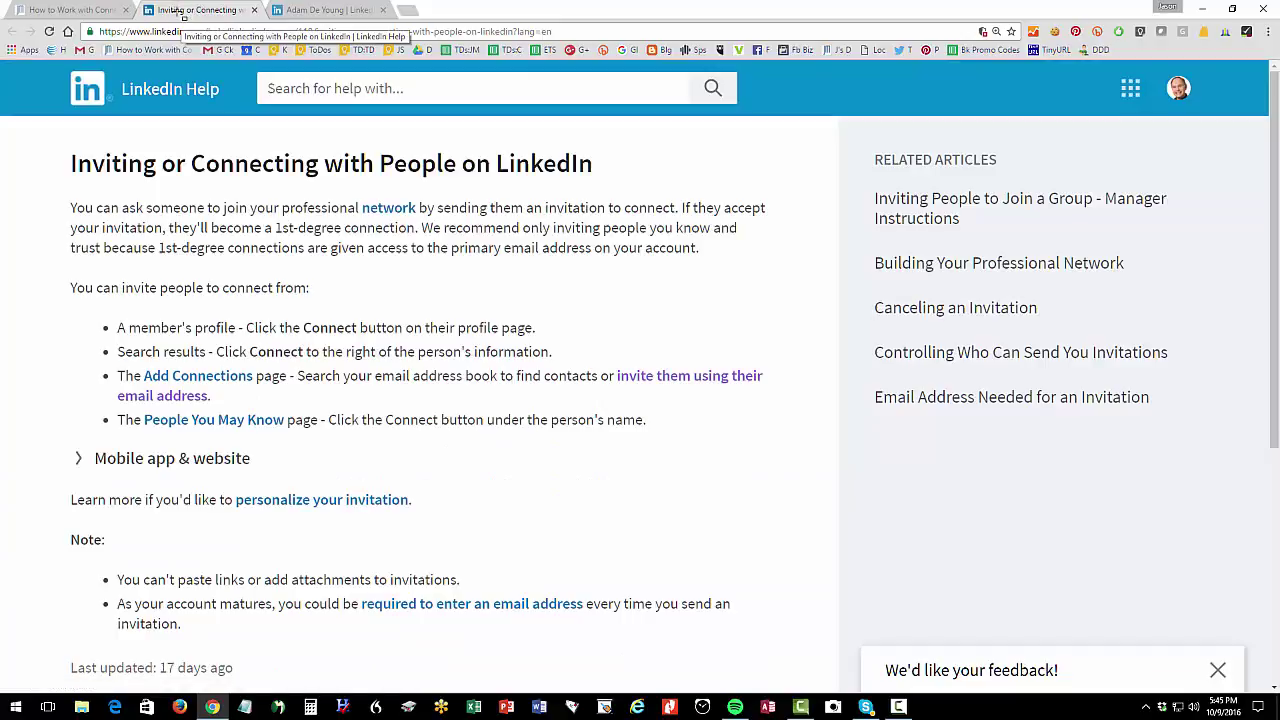
# Examine the help page's list of ways to invite people to connect and expand the Mobile app & website section
pyautogui.moveTo(113, 327); pyautogui.dragTo(447, 465)
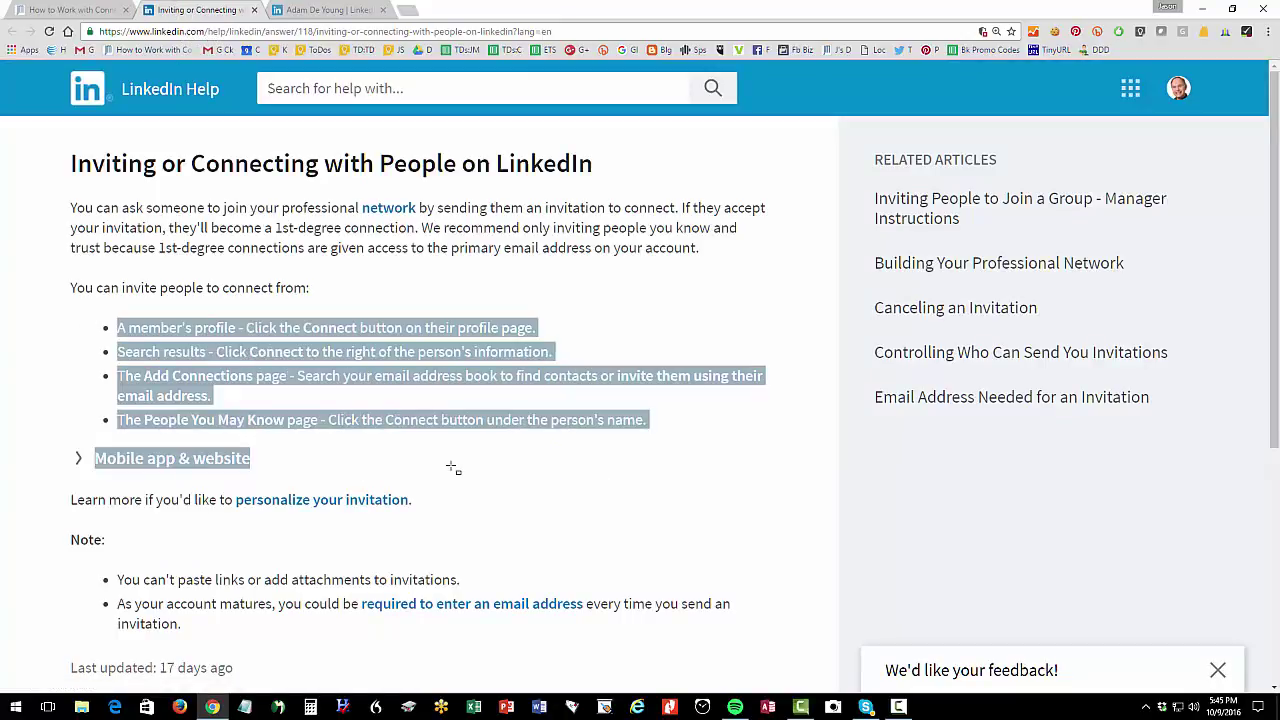
pyautogui.click(447, 465)
pyautogui.click(268, 333)
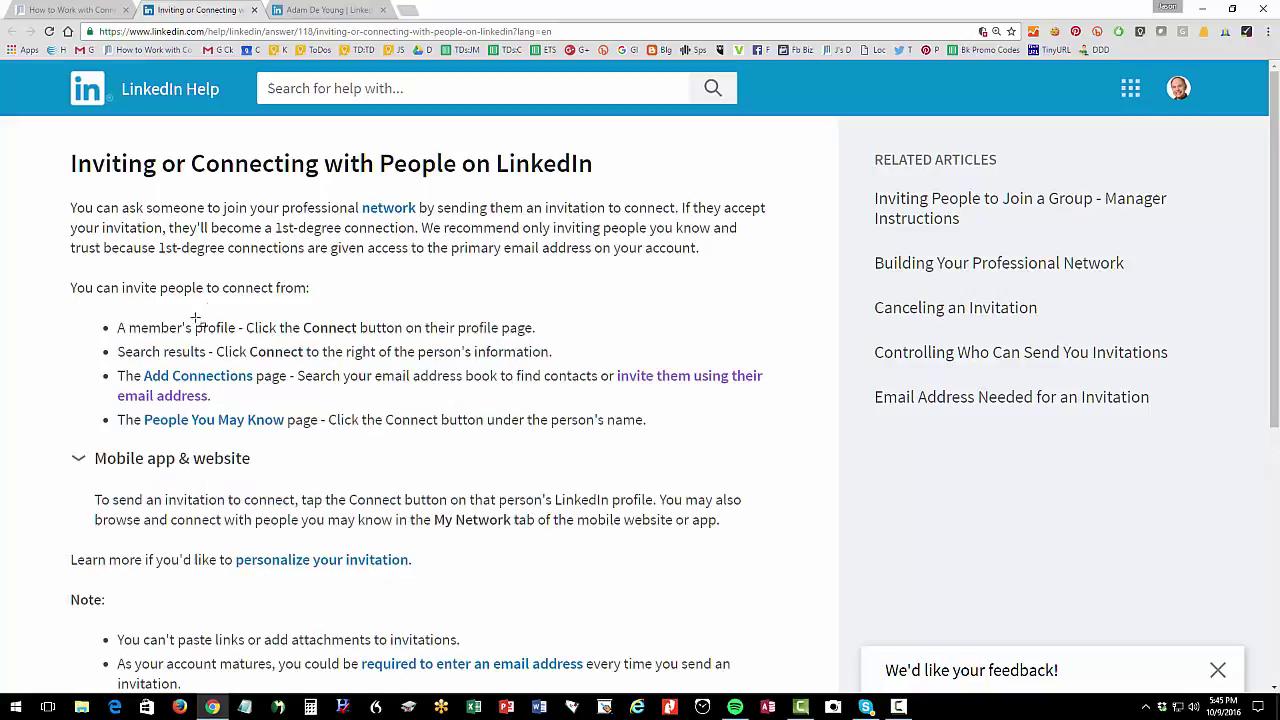
# Return to the consultant's profile tab and search LinkedIn for a person by full name plus the city Tulsa
pyautogui.click(298, 9)
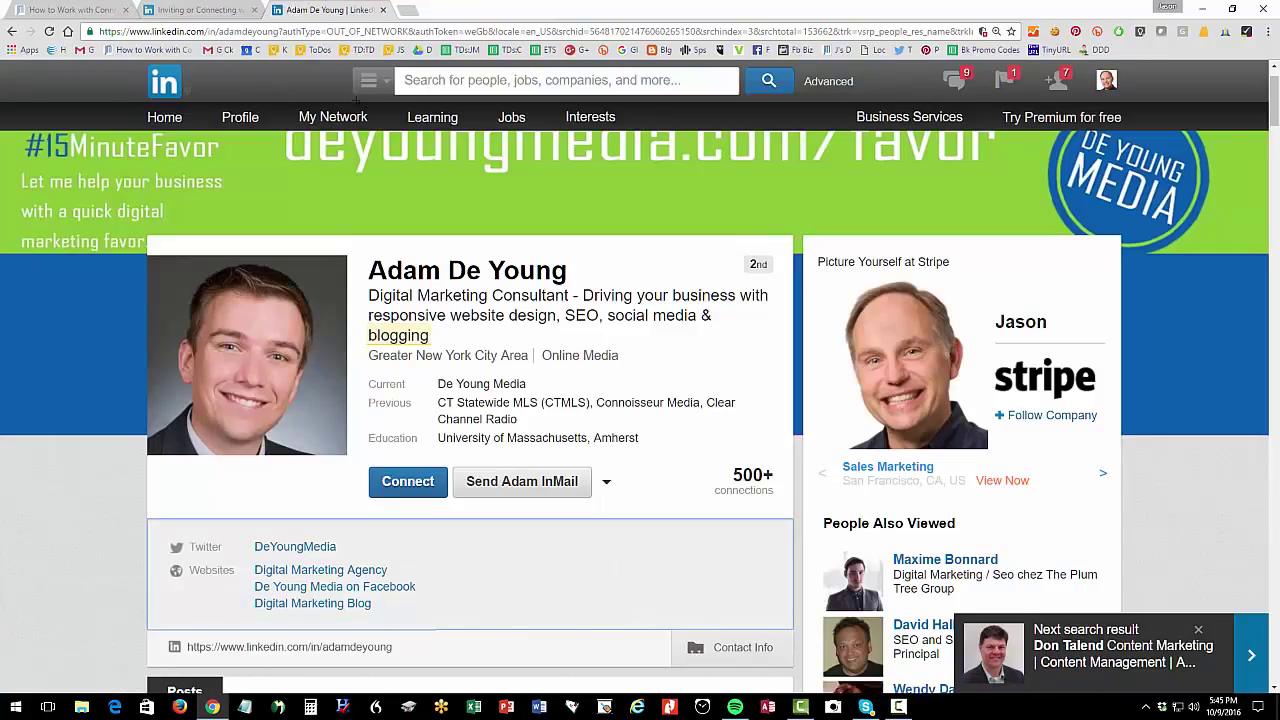
pyautogui.click(452, 86)
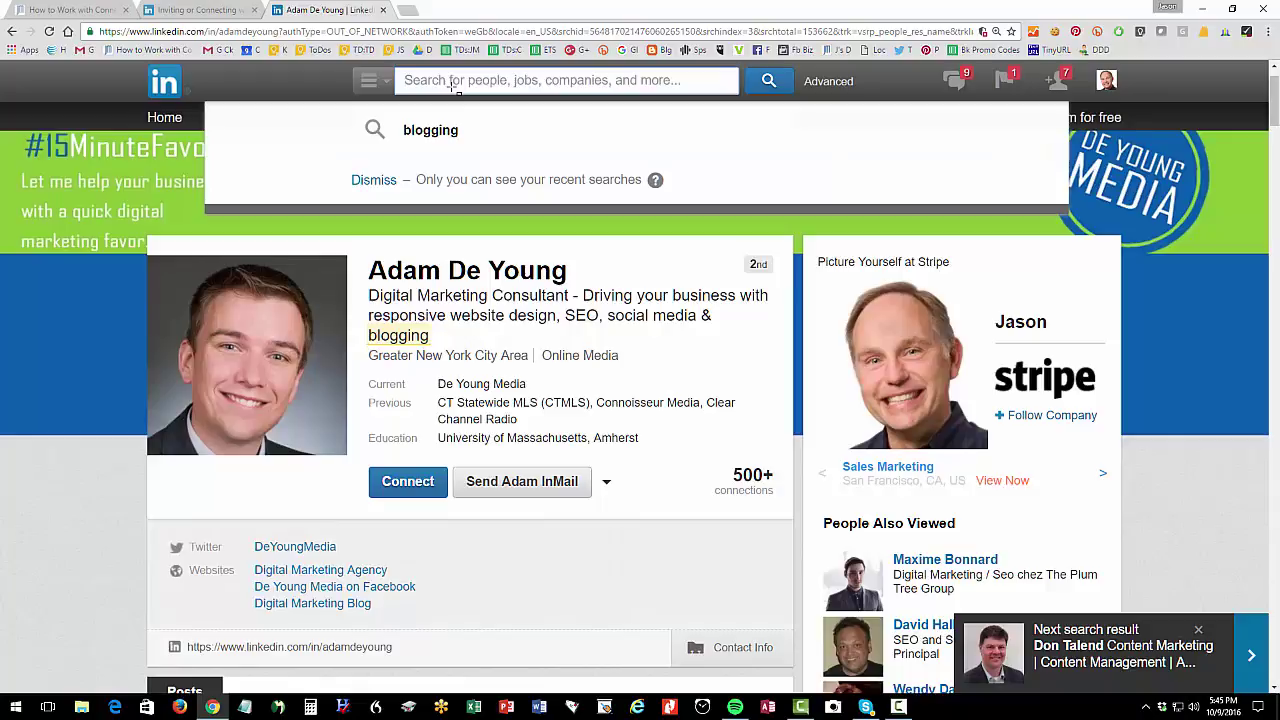
pyautogui.write('john smith tulsa')
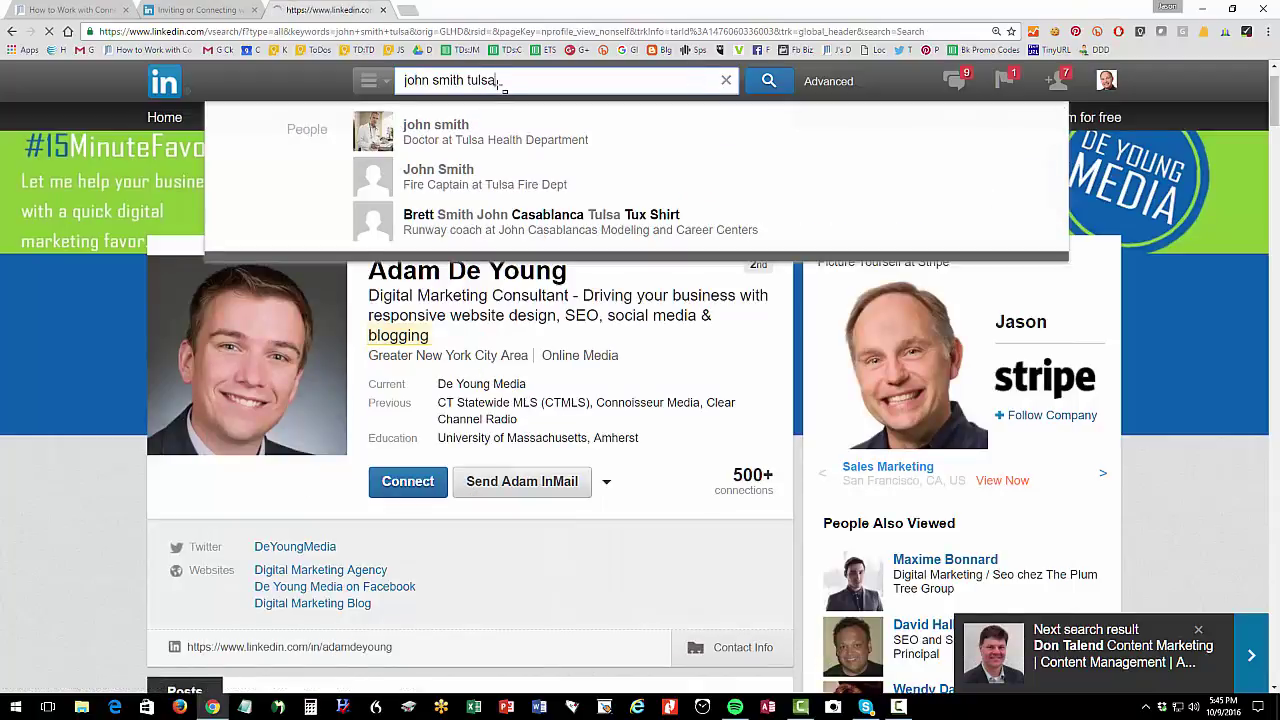
# From the search results, open the TMA Systems chairman's profile and start a connection invitation with We've done business together selected
pyautogui.press('Return')
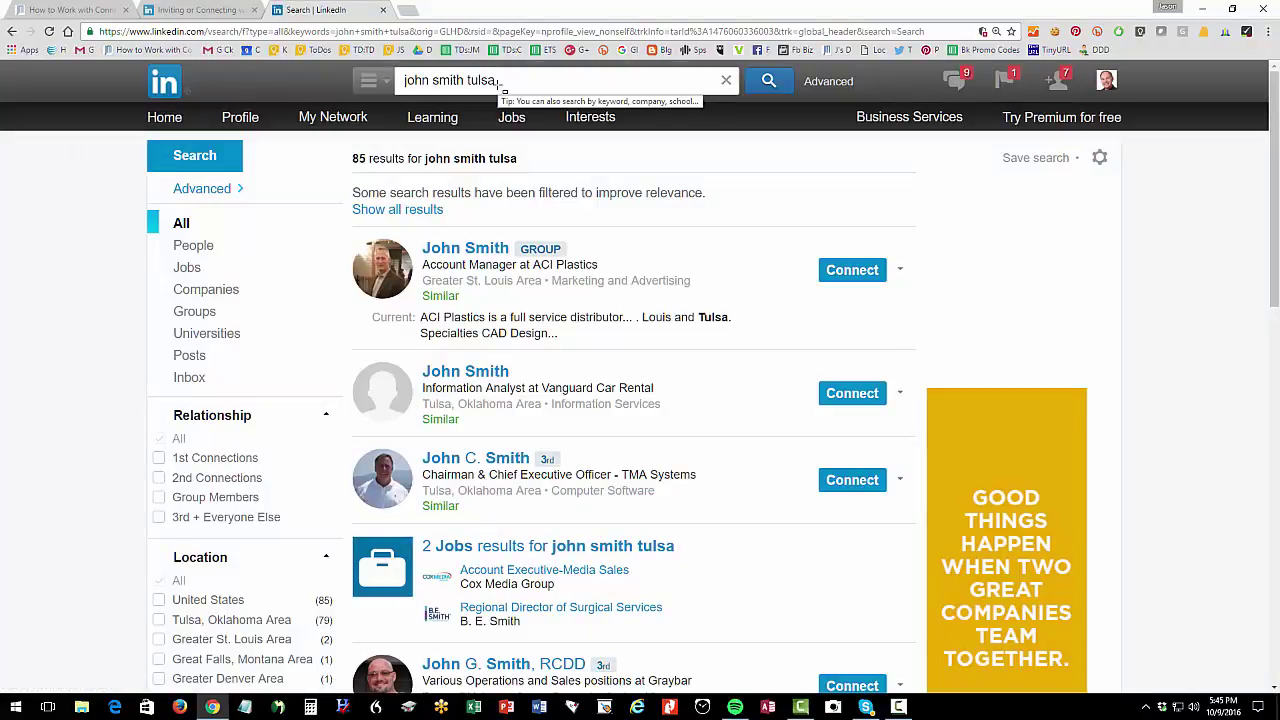
pyautogui.click(465, 459)
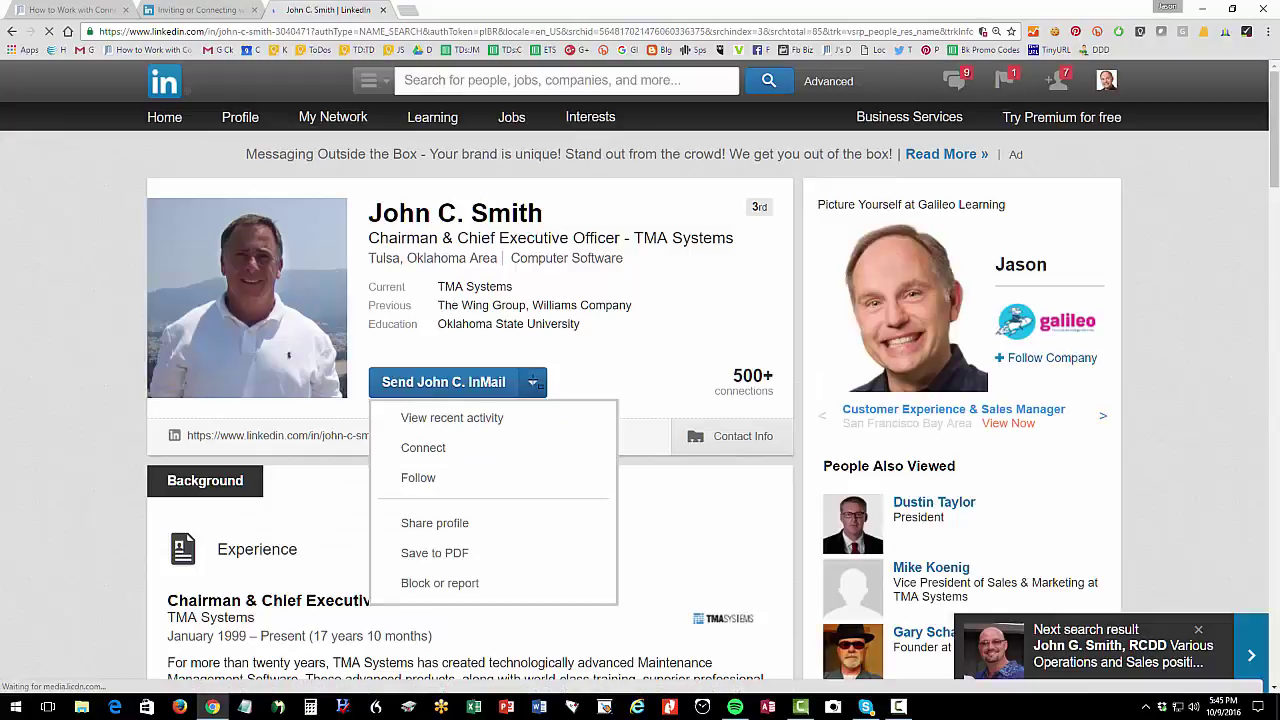
pyautogui.moveTo(533, 383)
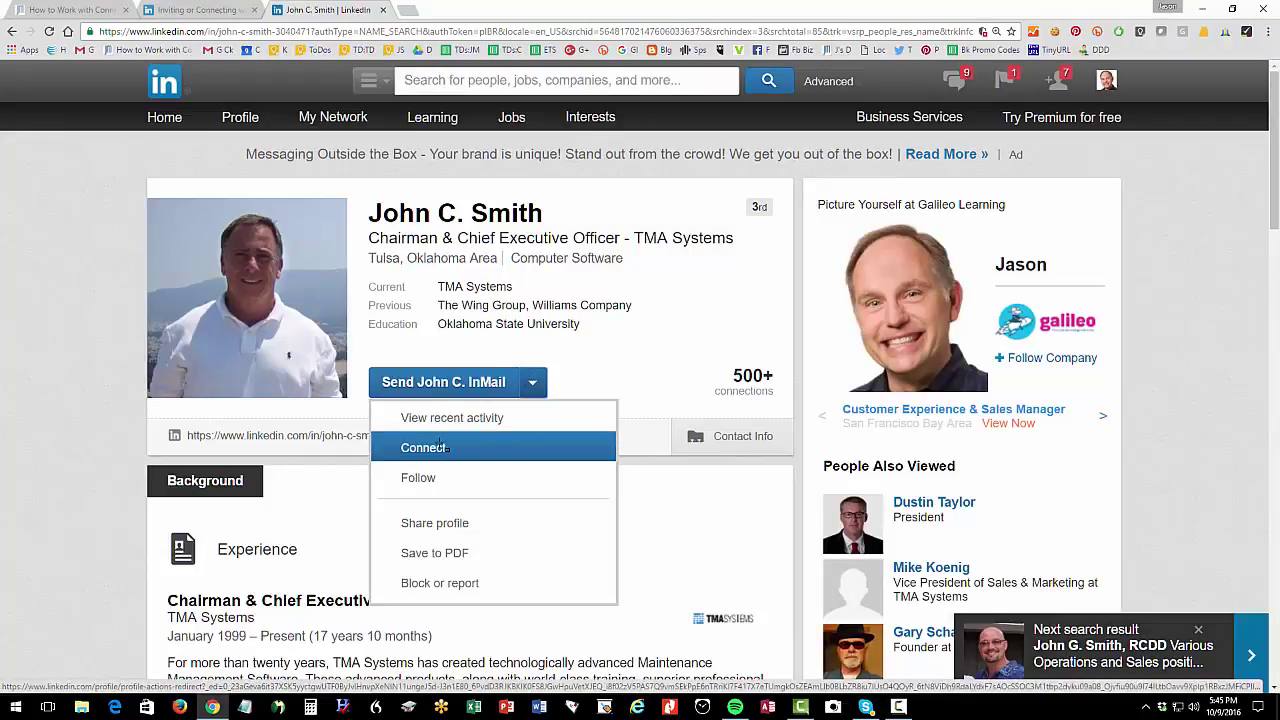
pyautogui.click(440, 447)
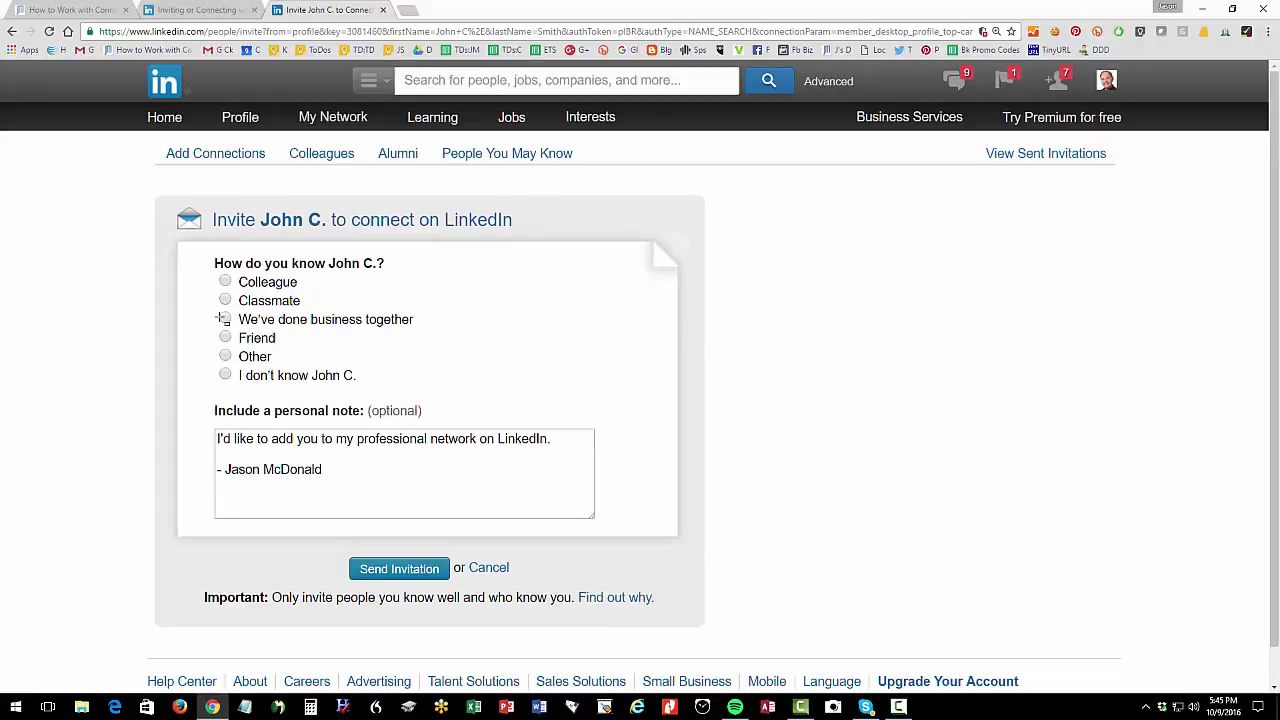
pyautogui.click(225, 319)
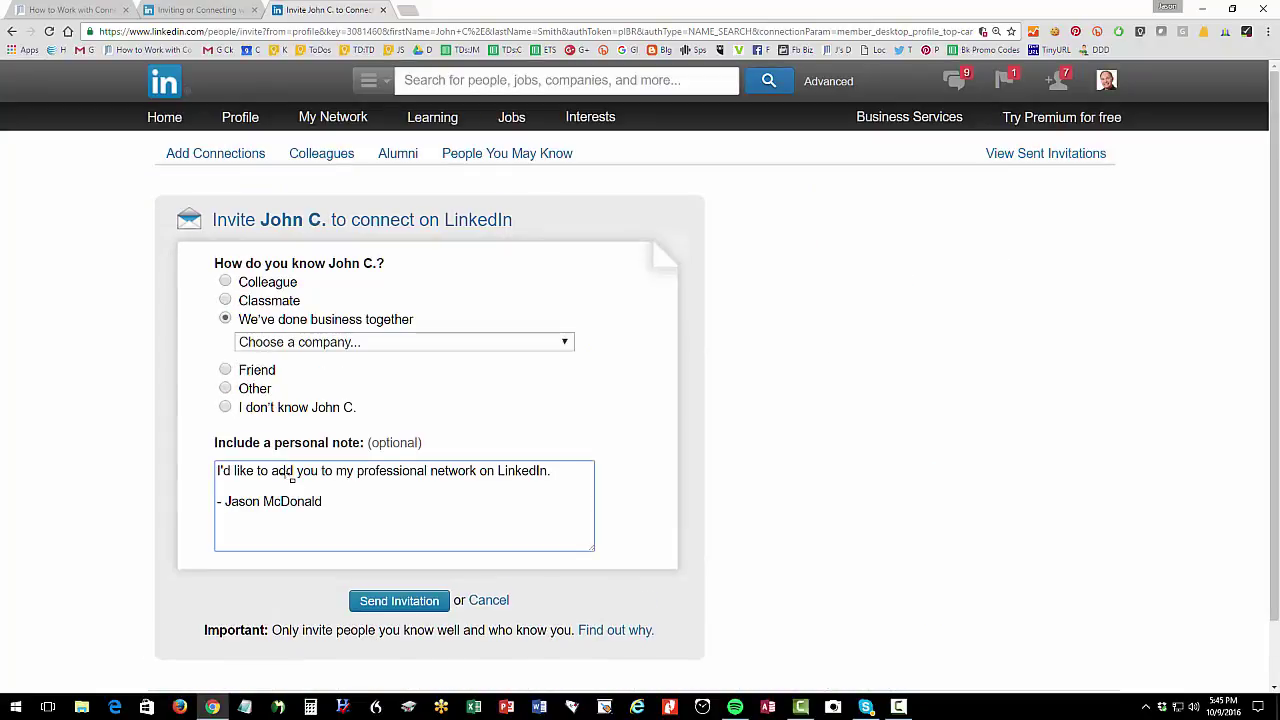
pyautogui.click(292, 478)
# Glance at the help page, return to the invitation tab and look up the same full name plus tulsa in the people search
pyautogui.click(229, 14)
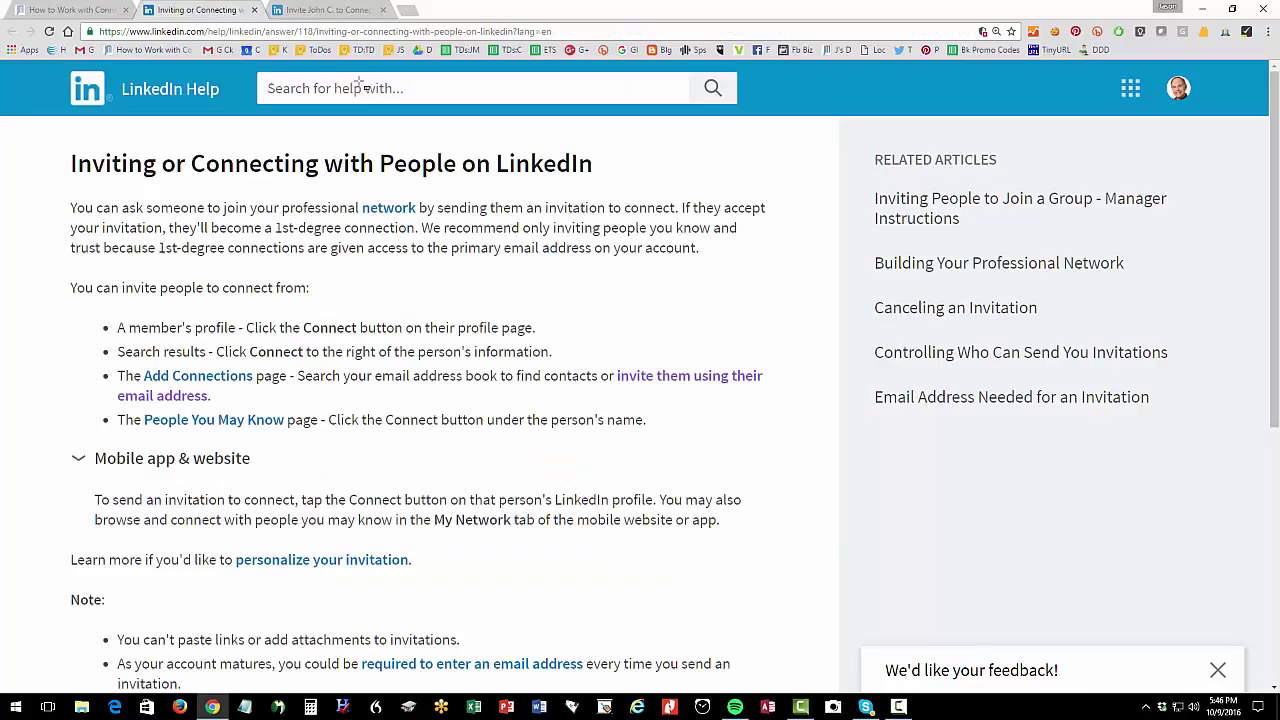
pyautogui.click(316, 9)
pyautogui.click(428, 84)
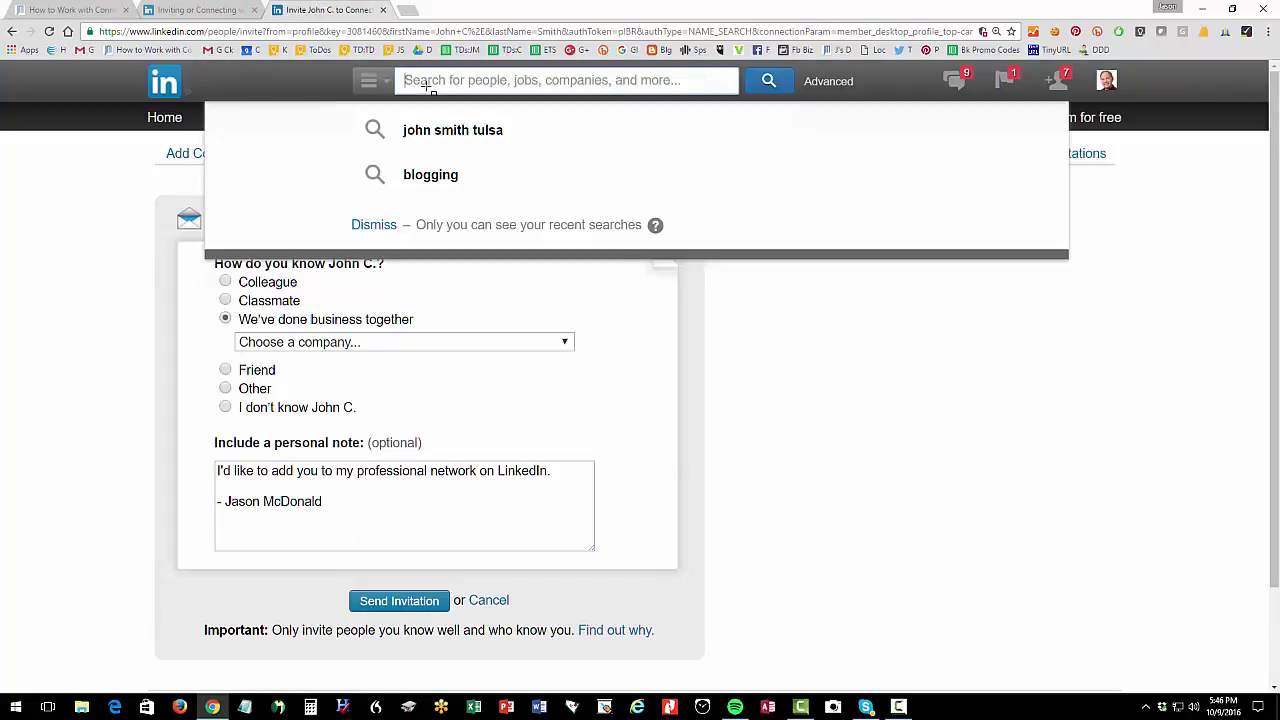
pyautogui.write('john ')
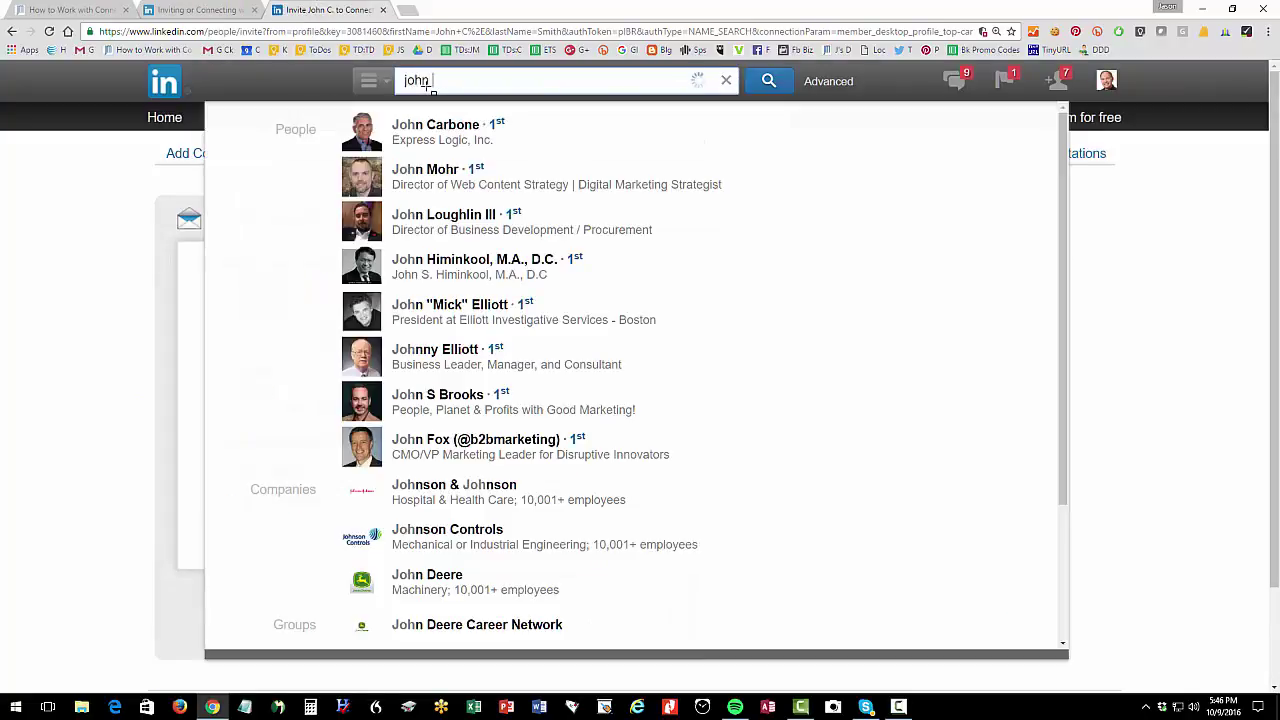
pyautogui.write('smith tulsa')
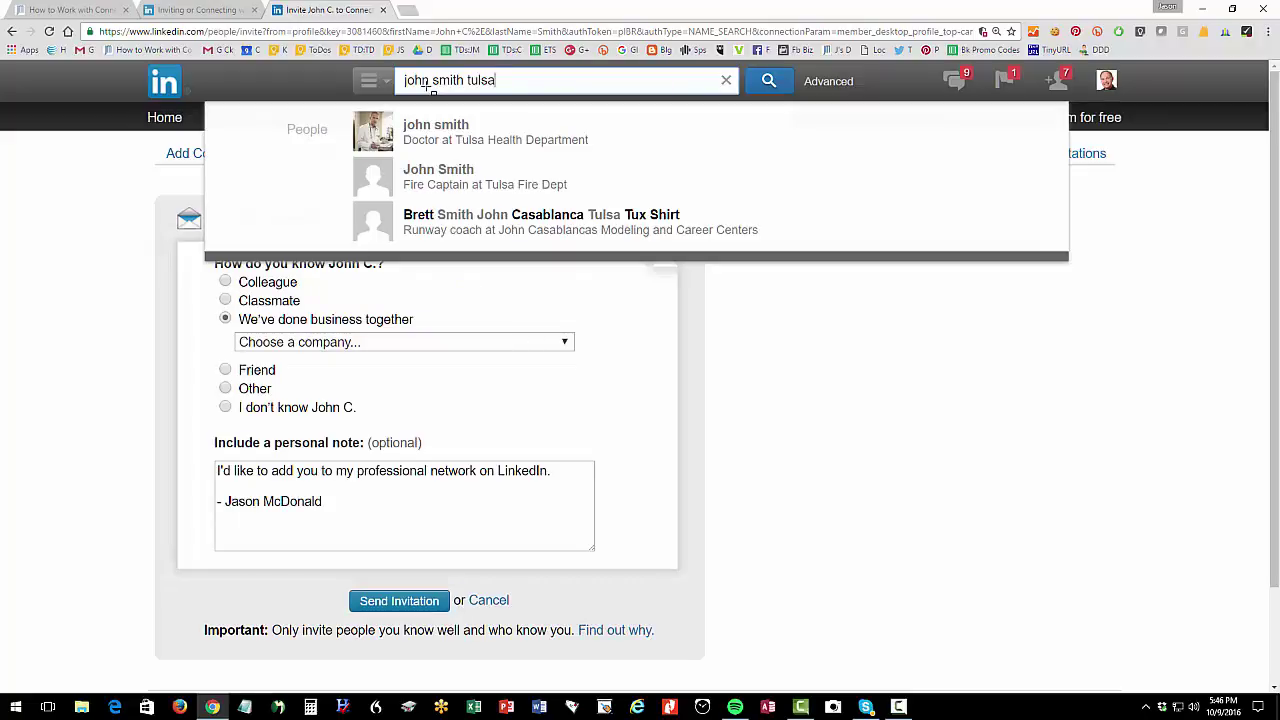
# Replace the city in the people search with the keyword wordpress, review the suggestions and dismiss them
pyautogui.press('BackSpace')
pyautogui.press('BackSpace')
pyautogui.press('BackSpace')
pyautogui.press('BackSpace')
pyautogui.press('BackSpace')
pyautogui.write('word')
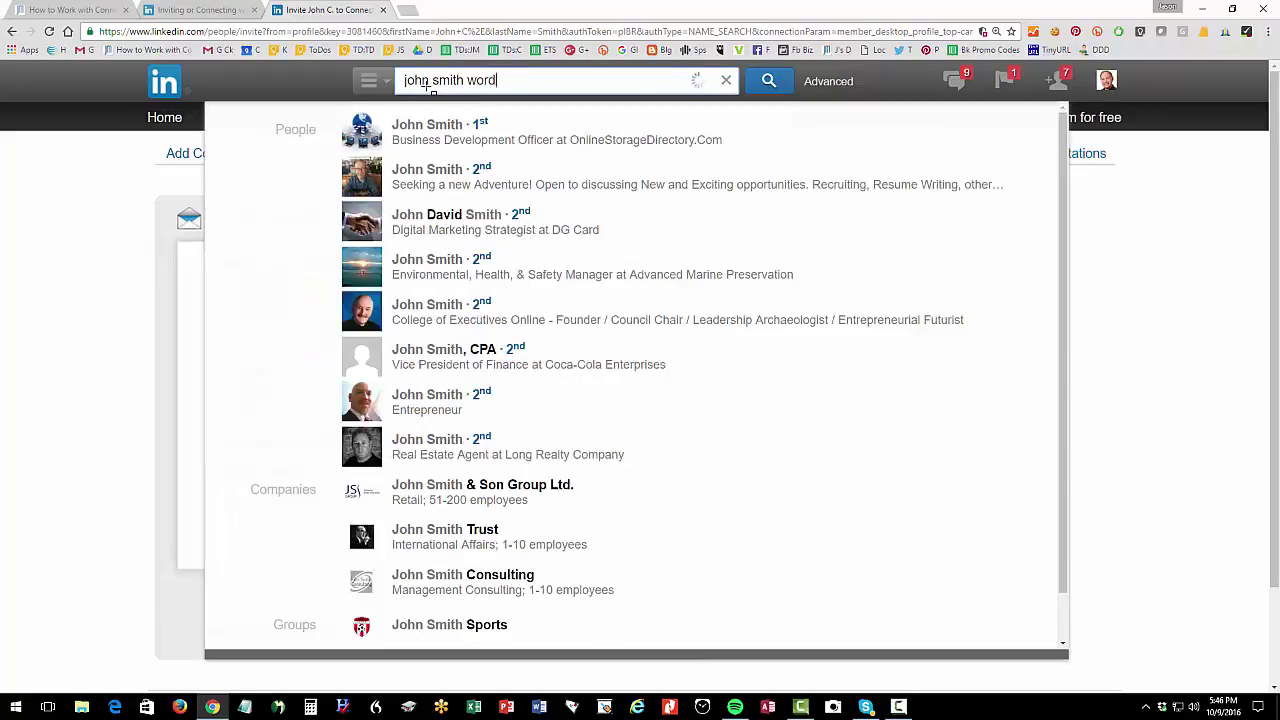
pyautogui.write('press')
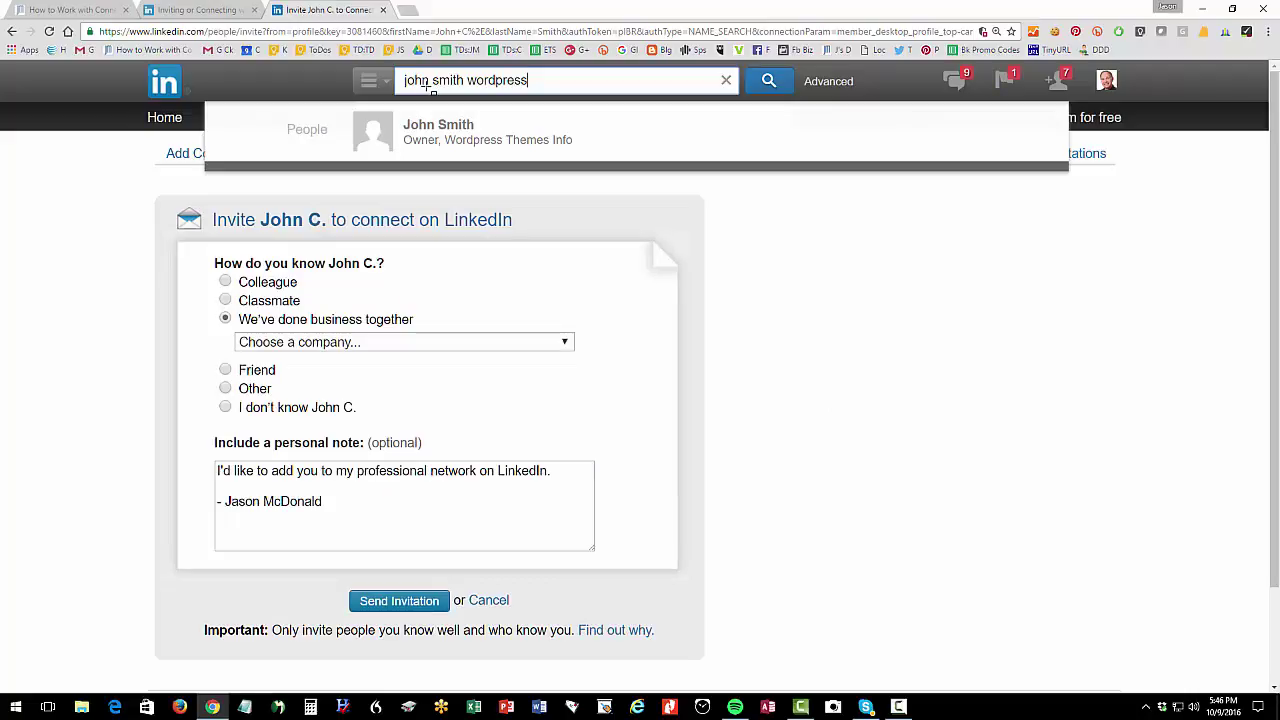
pyautogui.click(78, 206)
# Go back to the TMA Systems chairman's profile and reopen the connection invitation form from there
pyautogui.click(8, 30)
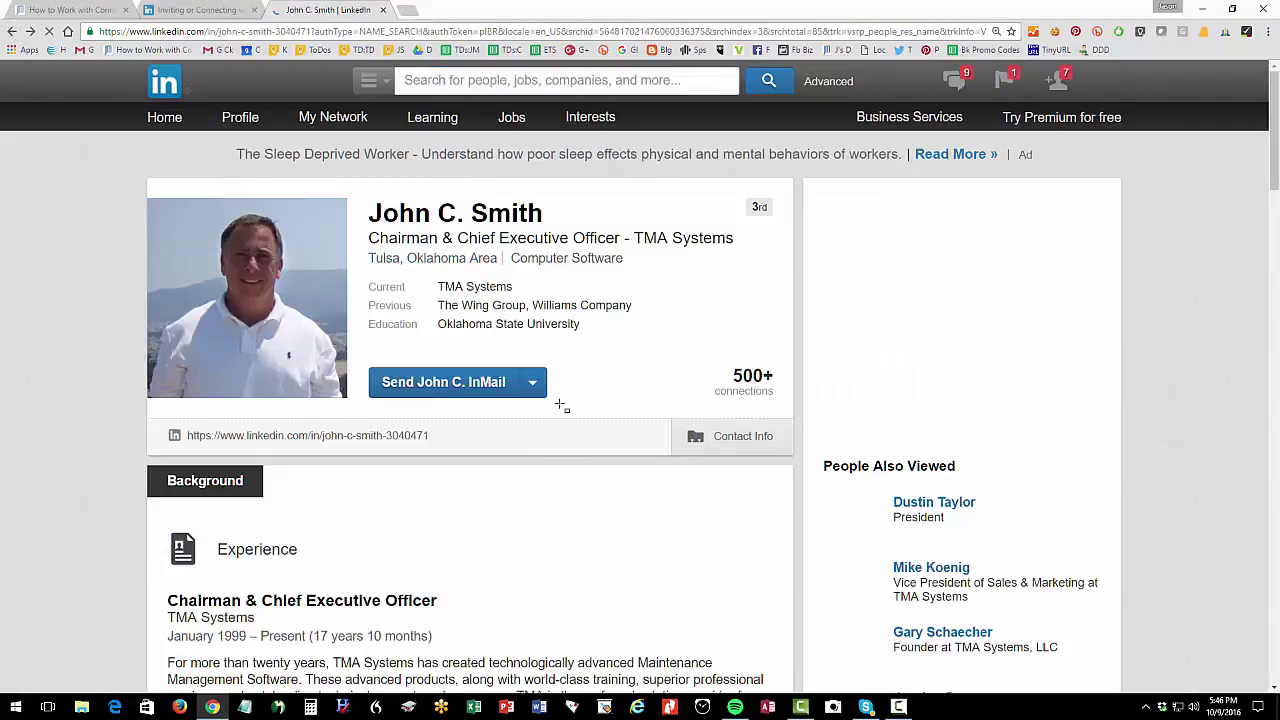
pyautogui.moveTo(549, 400)
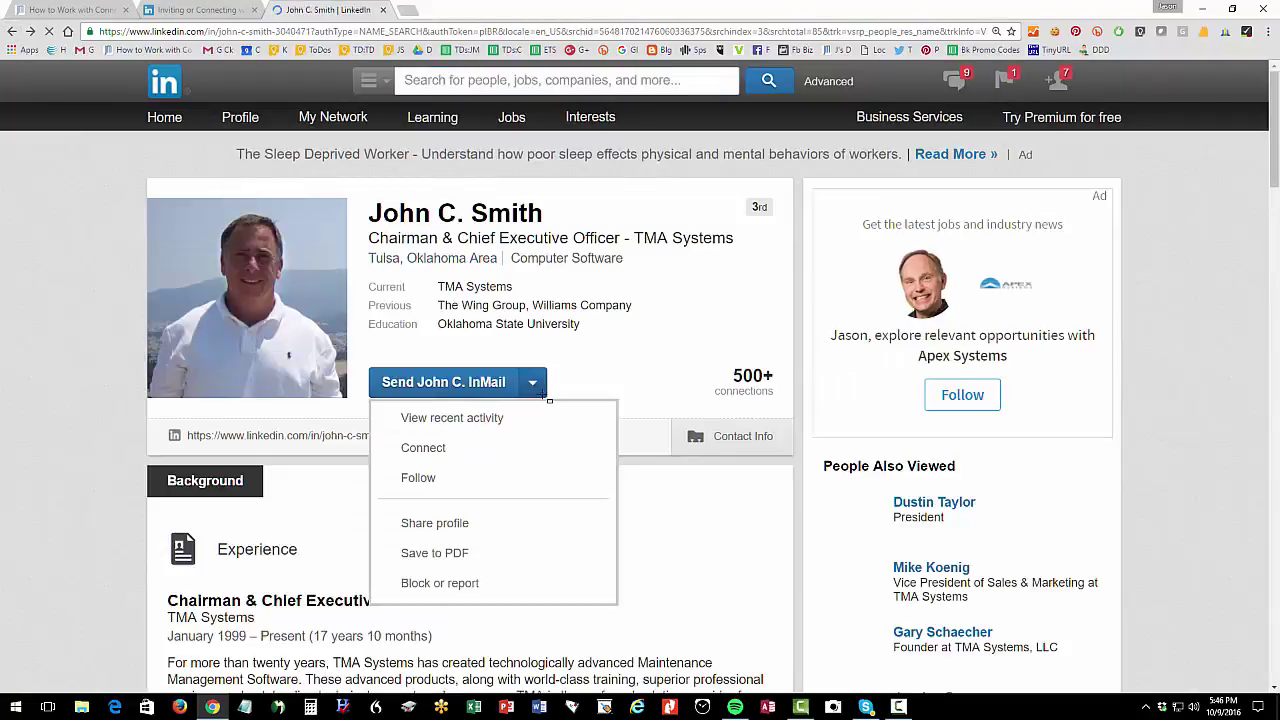
pyautogui.click(470, 448)
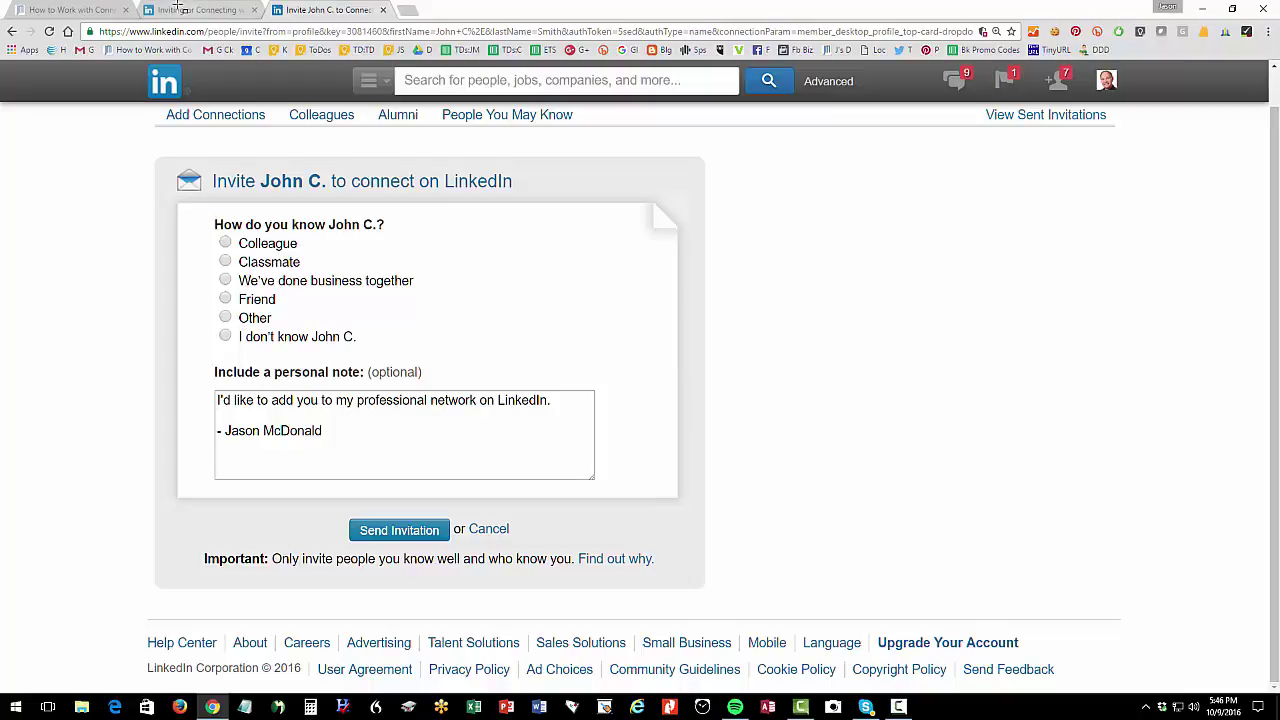
# Review the article's Finding and connecting to people item, and return to the invitation form tab
pyautogui.click(58, 10)
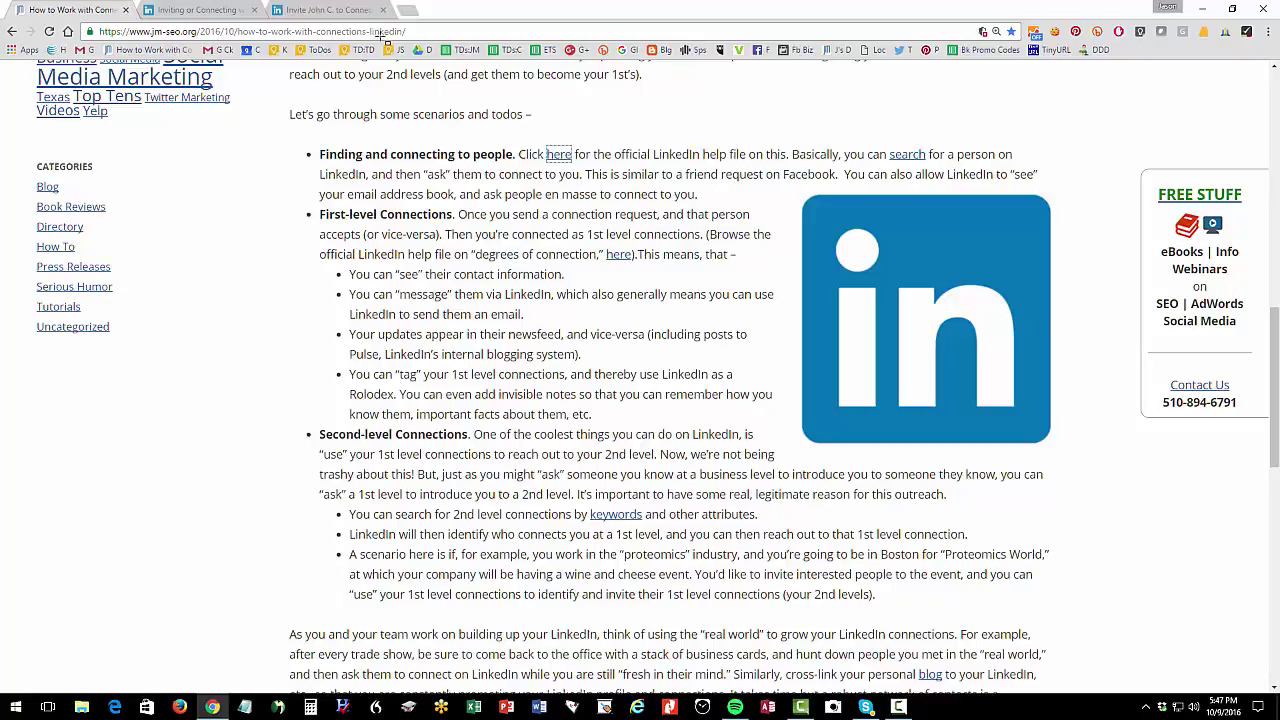
pyautogui.click(320, 12)
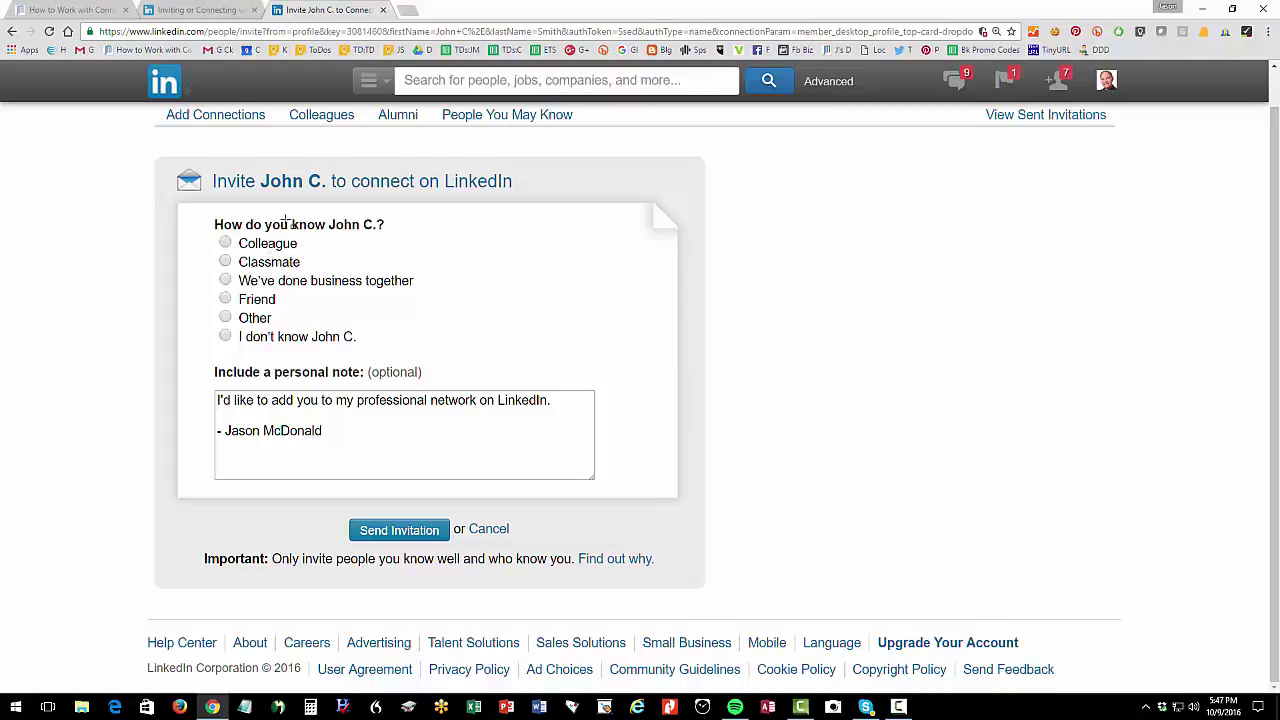
pyautogui.click(371, 31)
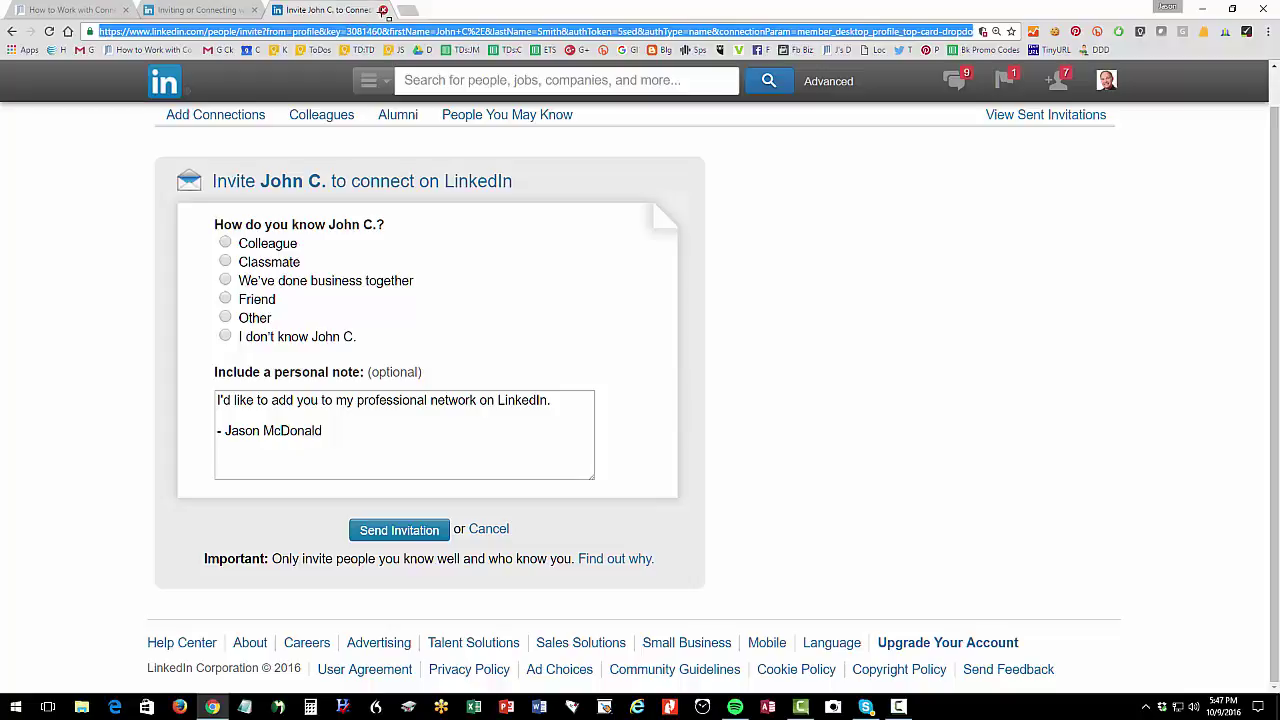
# Close the invitation tab and highlight the article's First-level Connections passage about accepted requests and seeing contact information
pyautogui.click(383, 9)
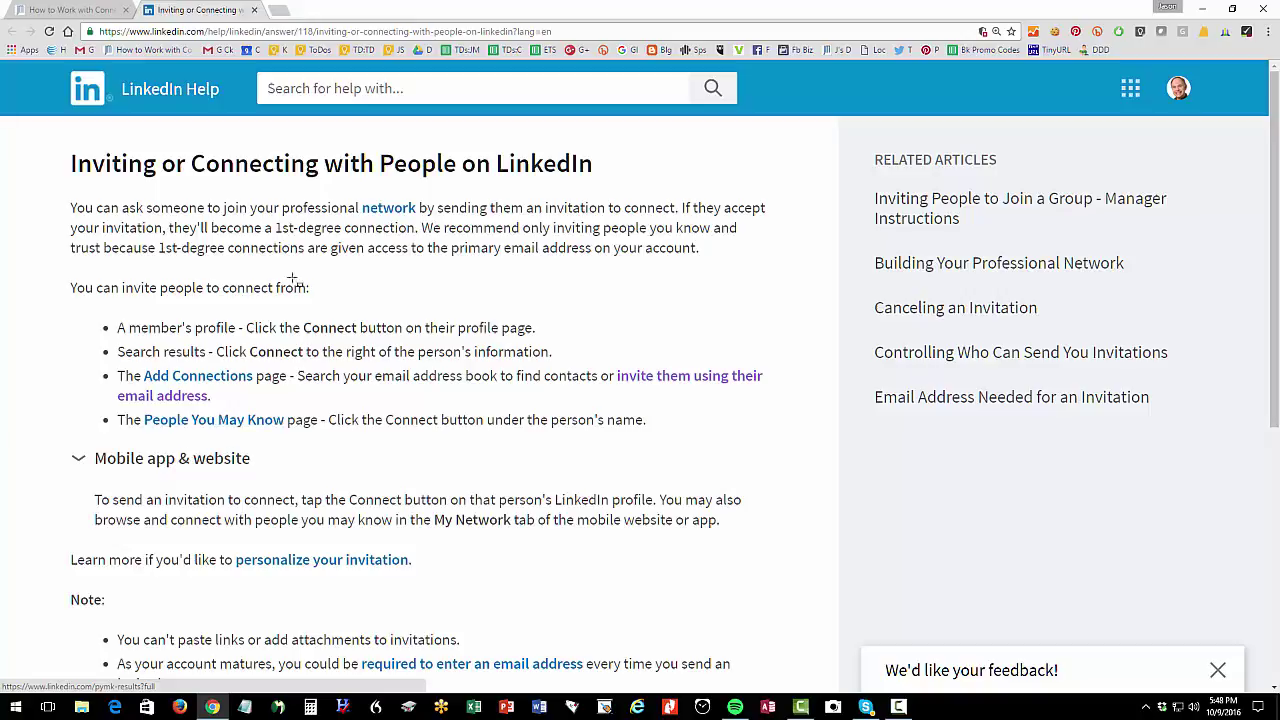
pyautogui.click(90, 12)
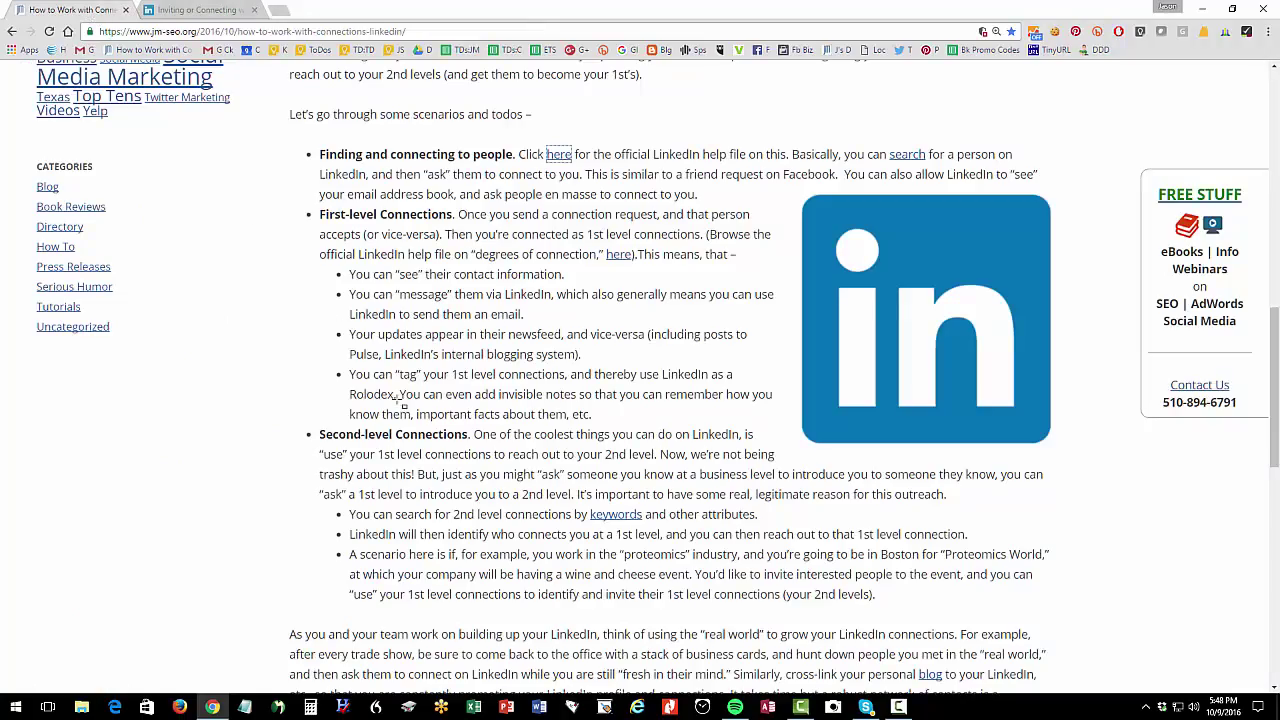
pyautogui.moveTo(337, 236); pyautogui.dragTo(410, 285)
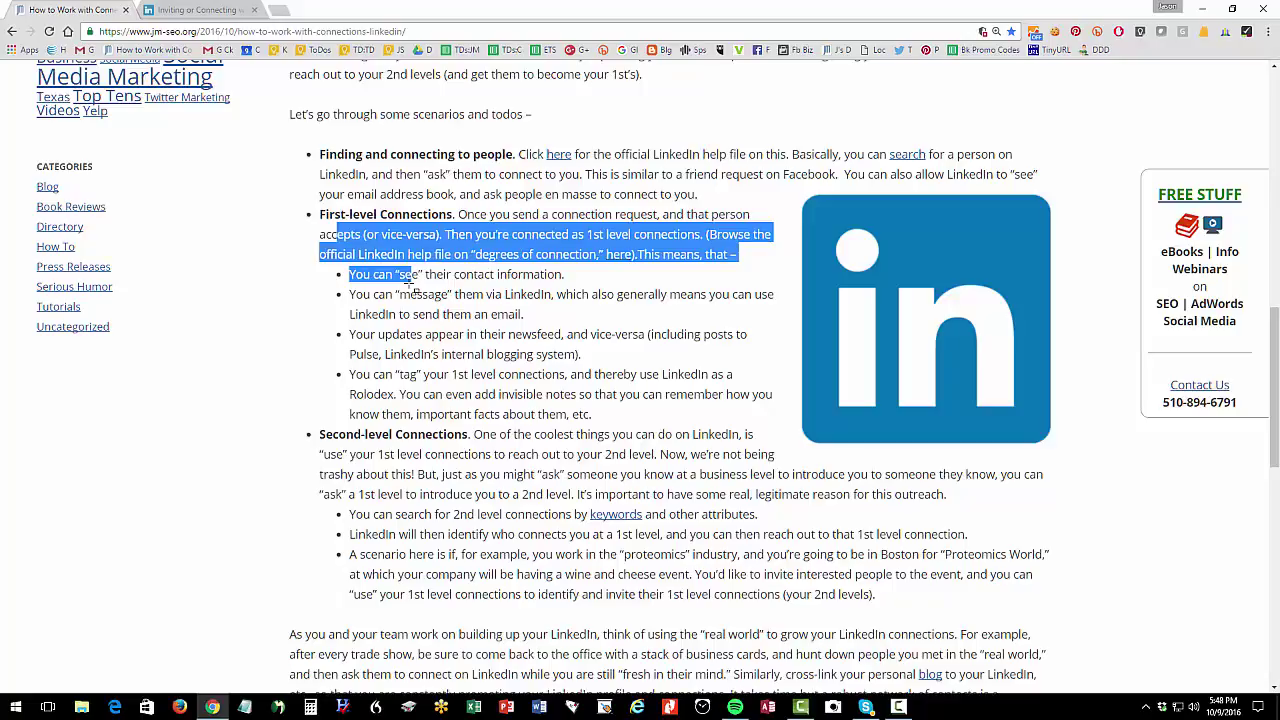
# Load linkedin.com in the tab showing the LinkedIn help page
pyautogui.click(188, 12)
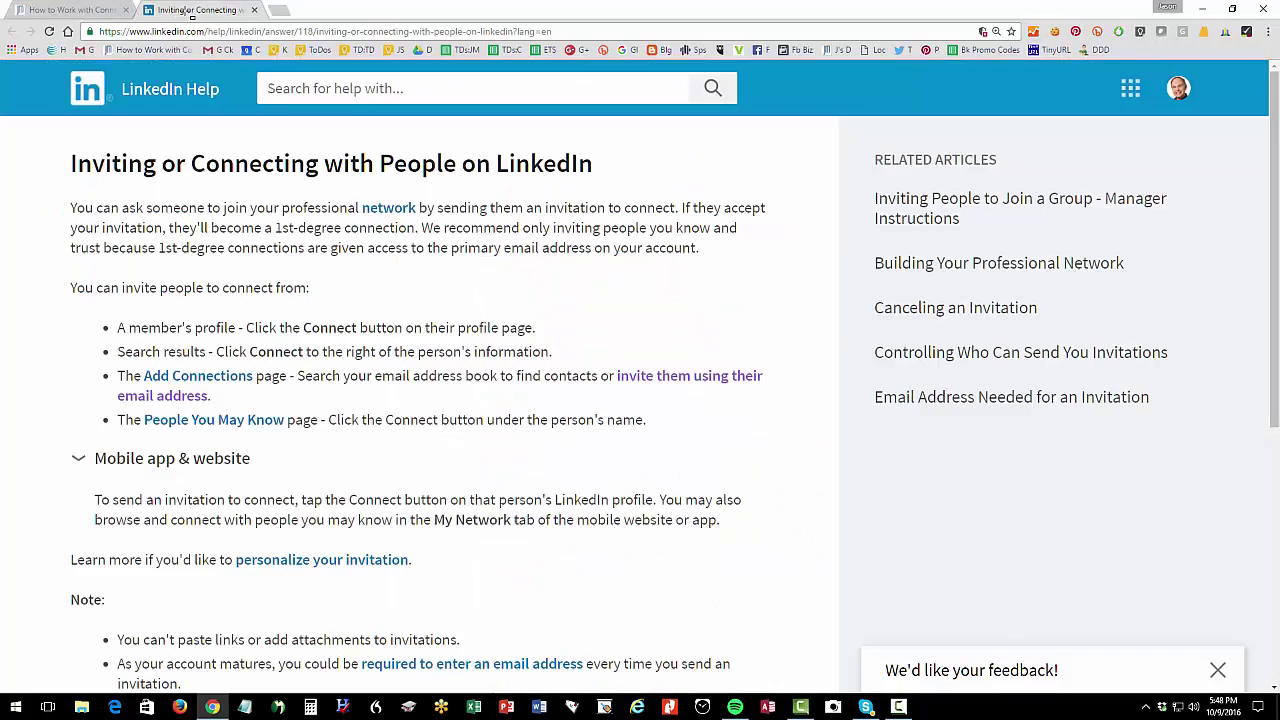
pyautogui.click(127, 33)
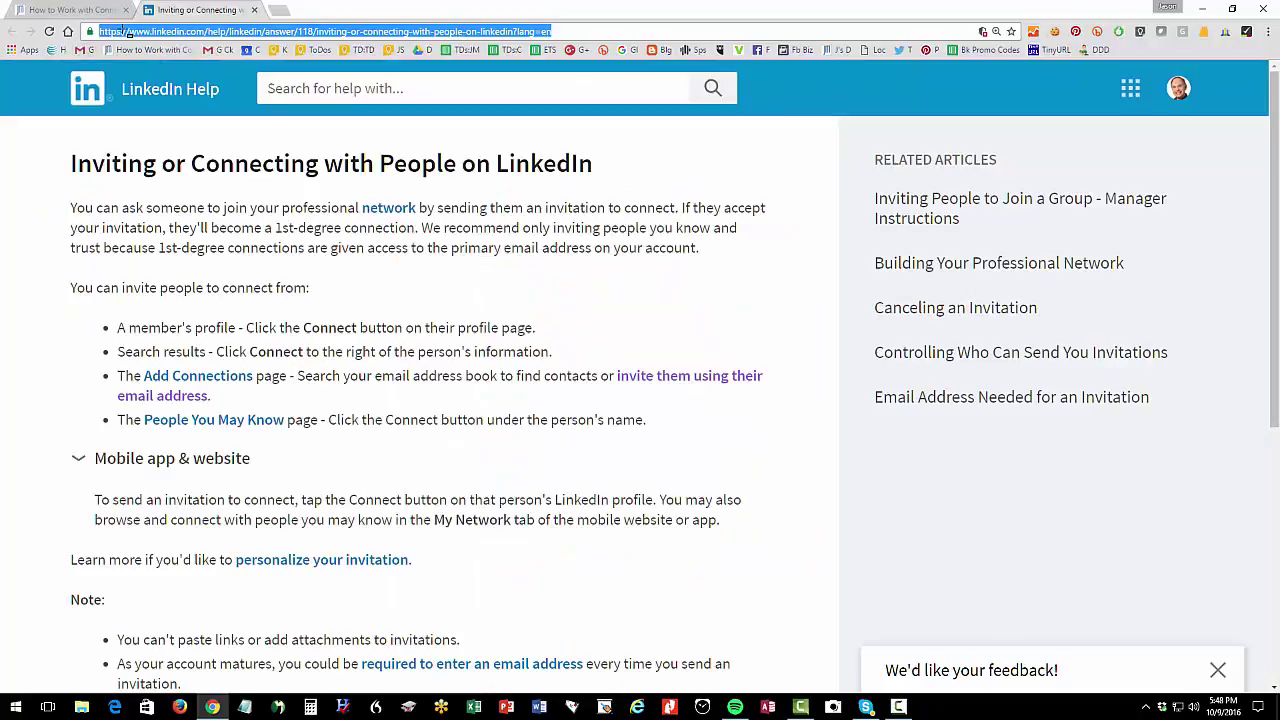
pyautogui.write('lkink')
pyautogui.press('Return')
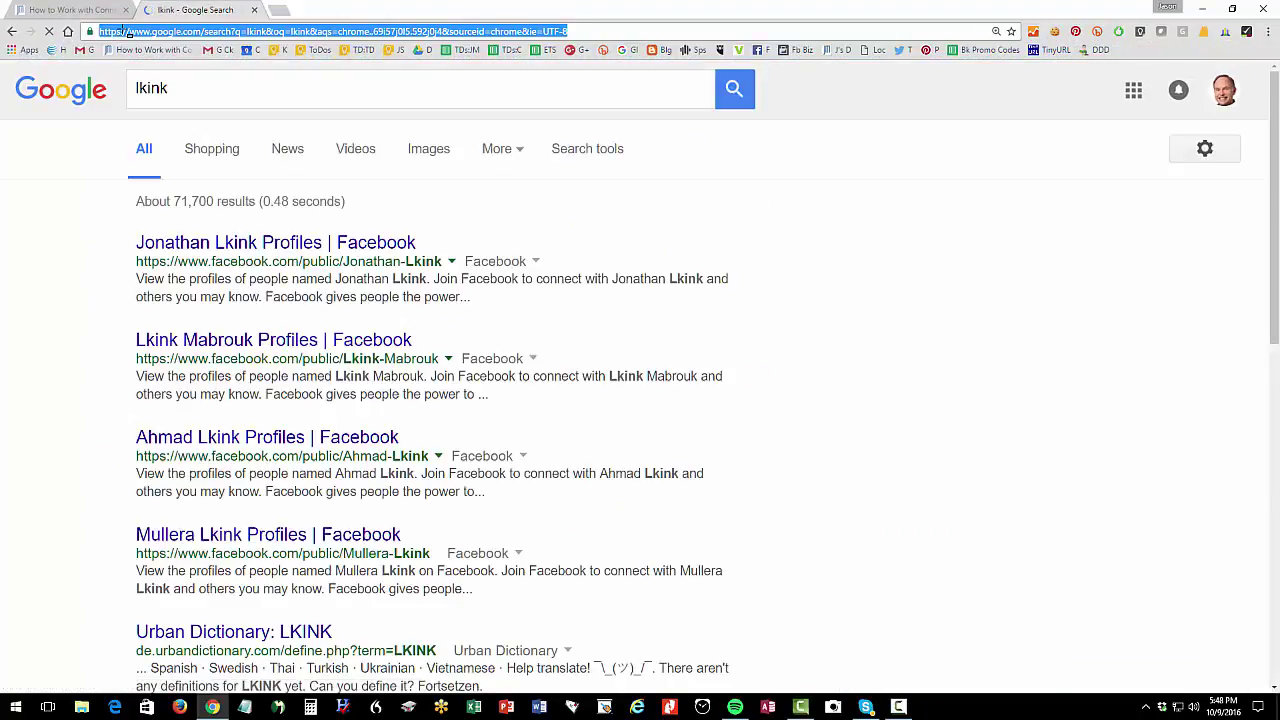
pyautogui.write('linkedin.com')
pyautogui.press('Return')
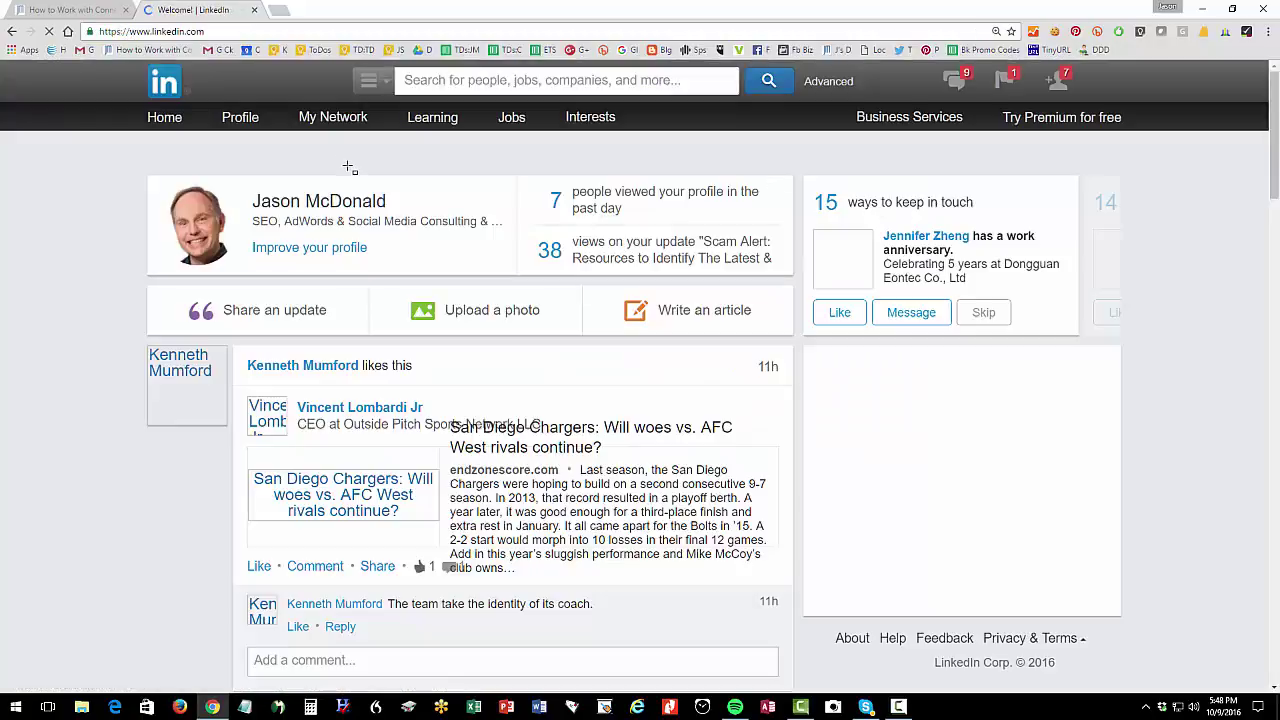
# Search LinkedIn by first name for the 1st-level connection working at JM Internet Group and open her profile
pyautogui.click(420, 84)
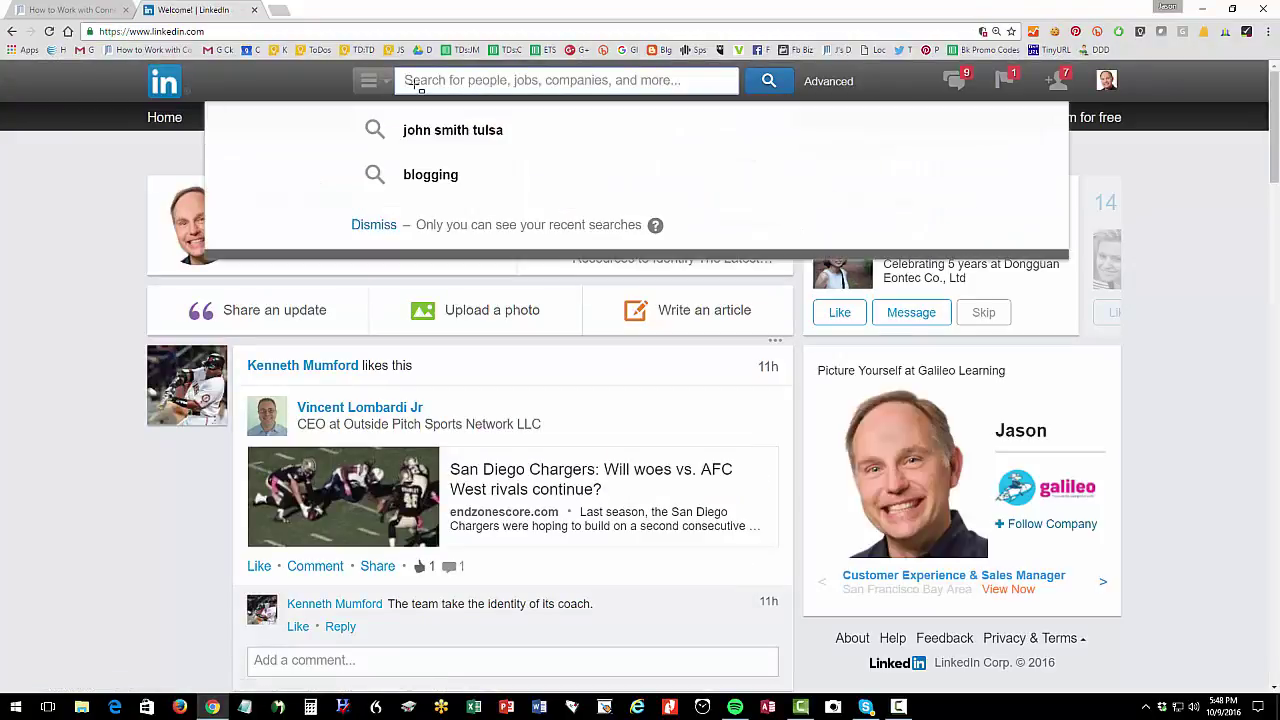
pyautogui.write('gloria')
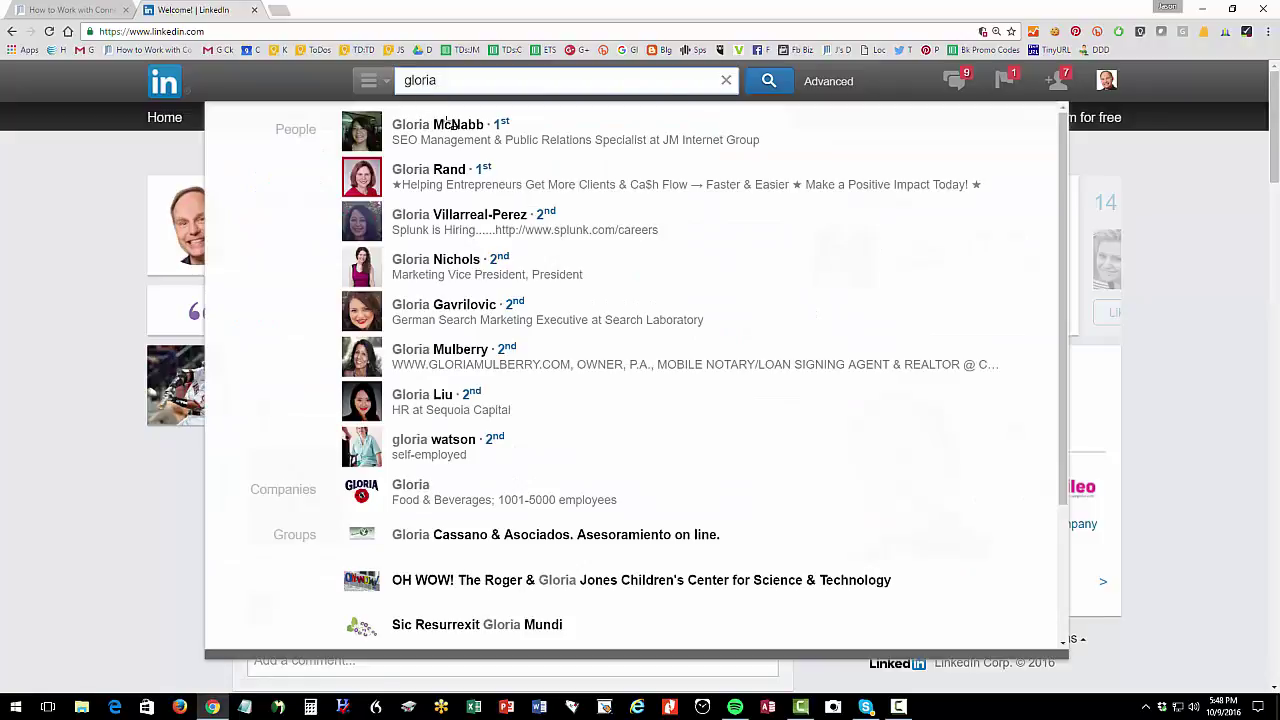
pyautogui.click(447, 124)
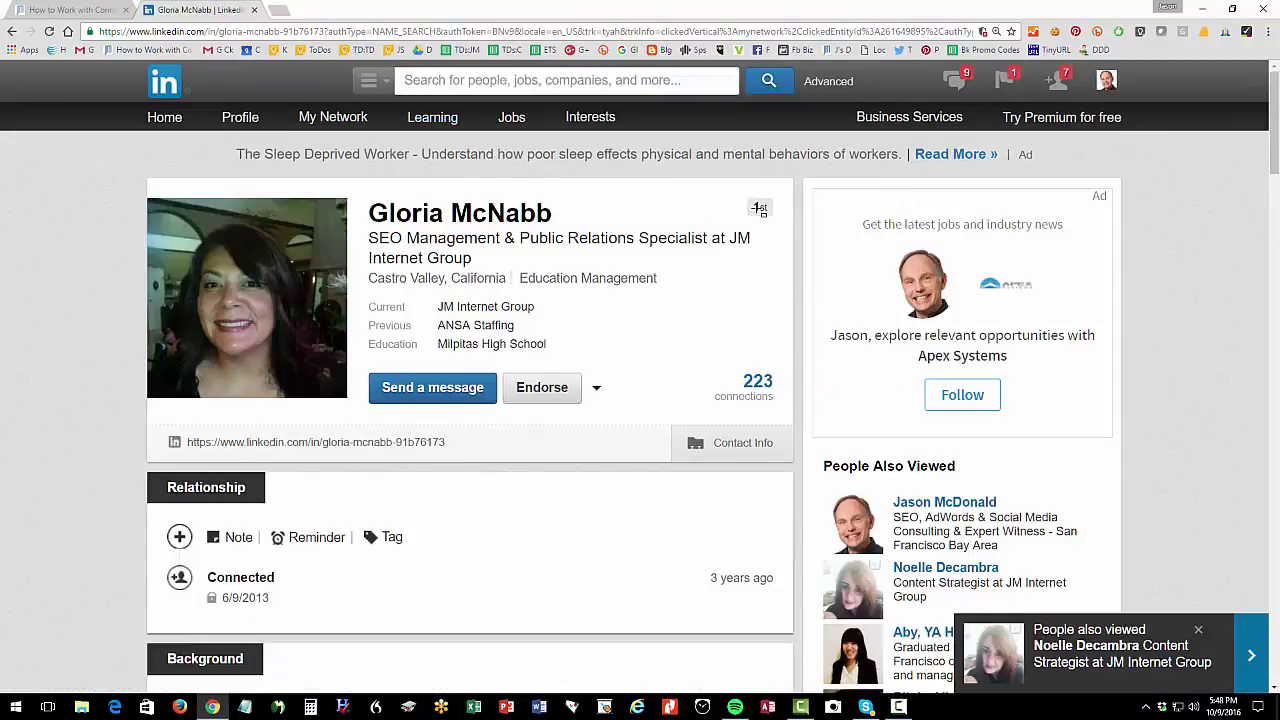
# Examine the connection-degree badge and expand the Contact Info on the profile, then collapse the details again
pyautogui.doubleClick(759, 207)
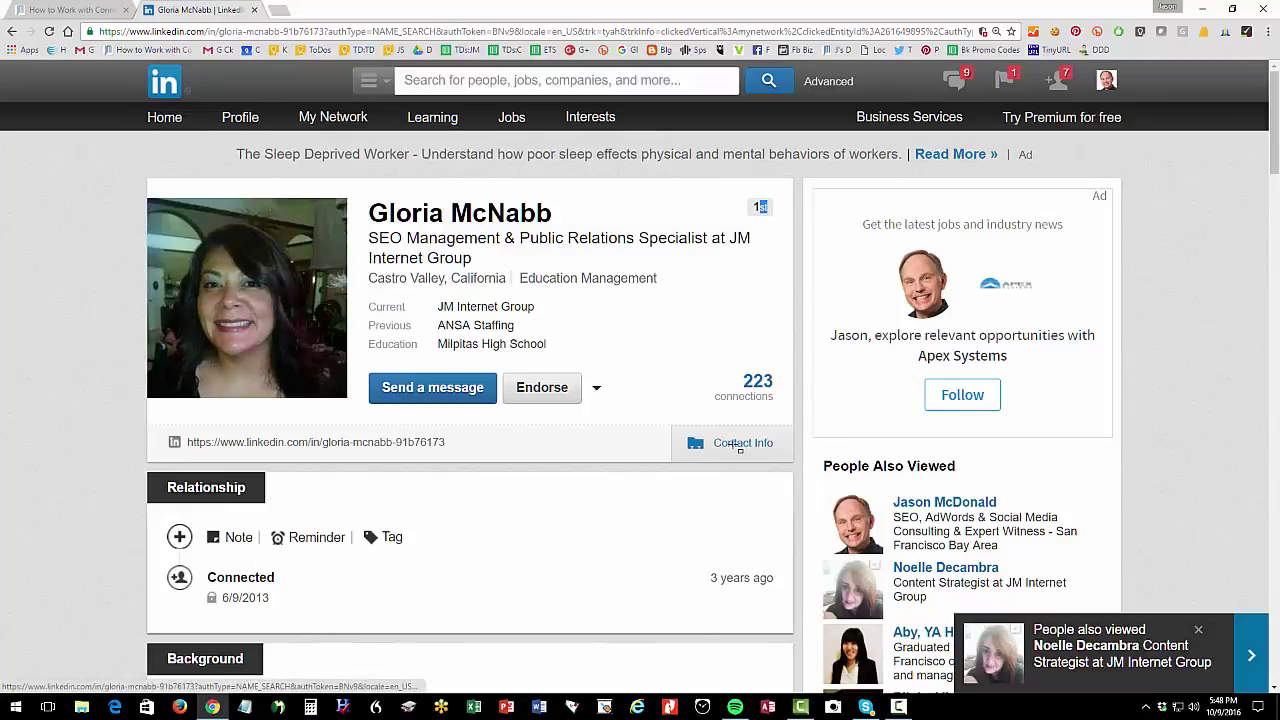
pyautogui.click(740, 444)
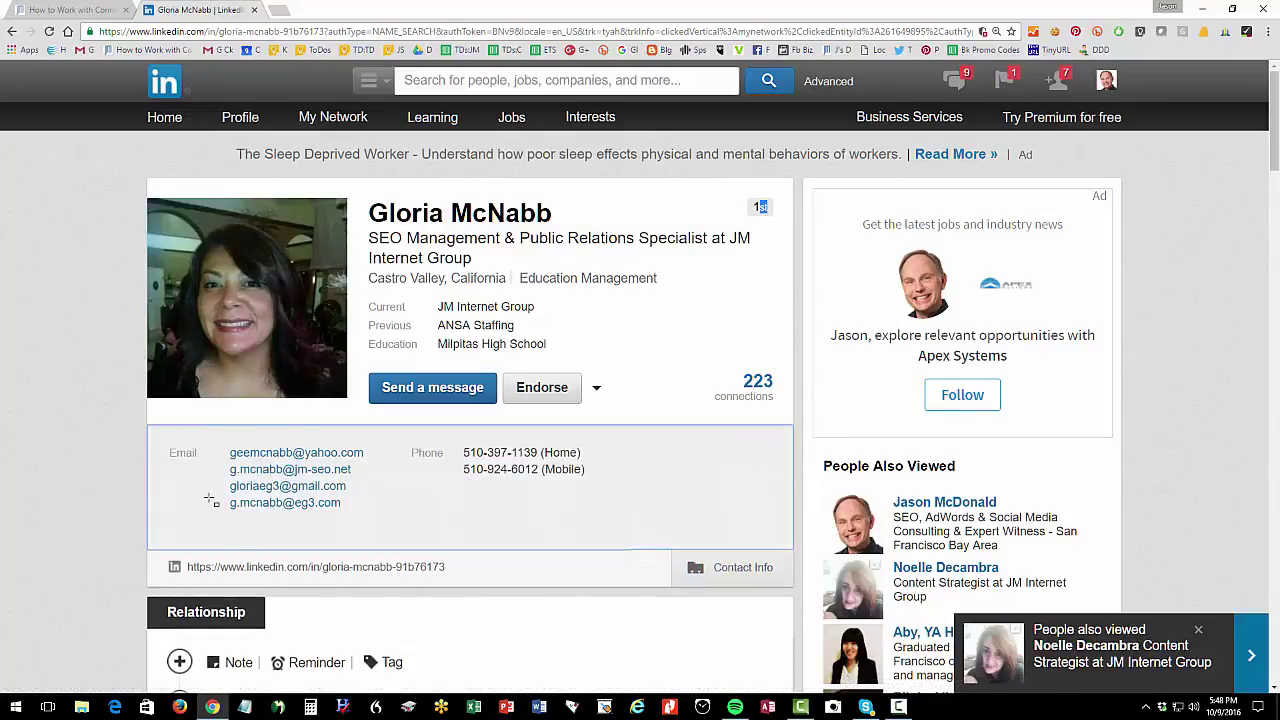
pyautogui.click(746, 568)
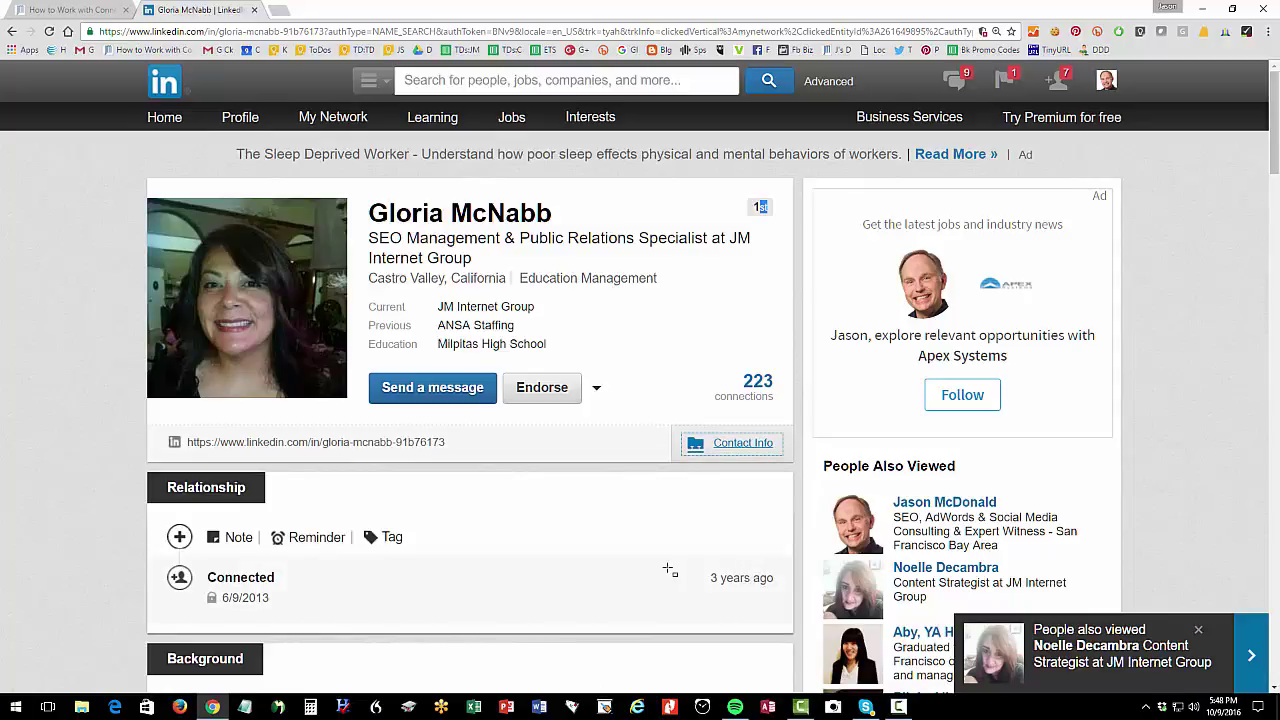
# Start a message to this 1st-level connection with the subject "Working on LinkedIN"
pyautogui.click(450, 387)
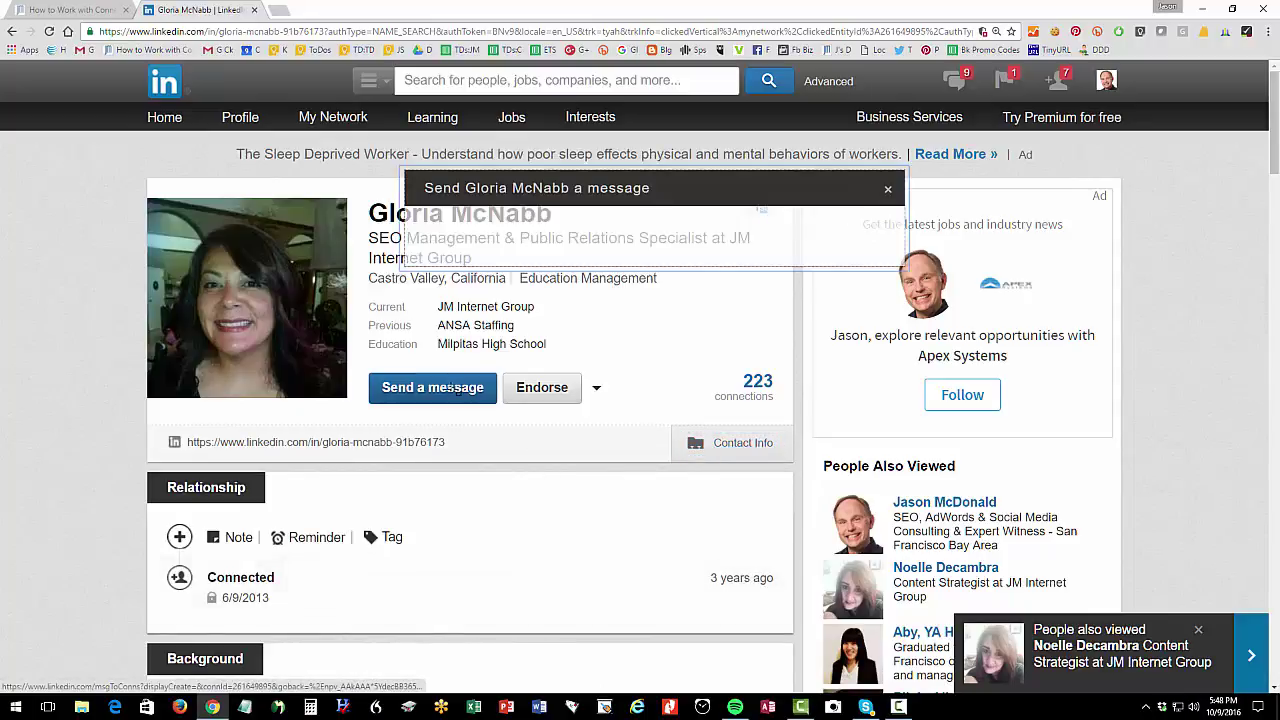
pyautogui.write('Working ON L')
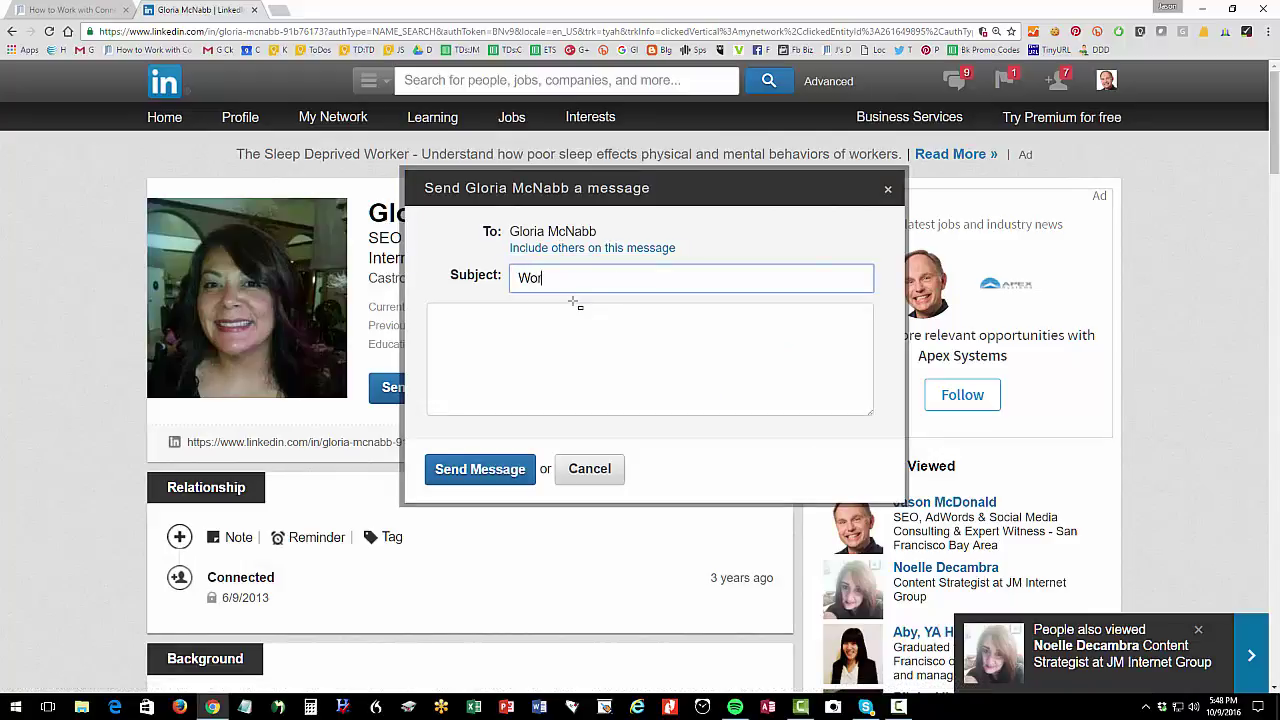
pyautogui.press('BackSpace')
pyautogui.press('BackSpace')
pyautogui.press('BackSpace')
pyautogui.press('BackSpace')
pyautogui.write('on LinkedIN')
pyautogui.press('Tab')
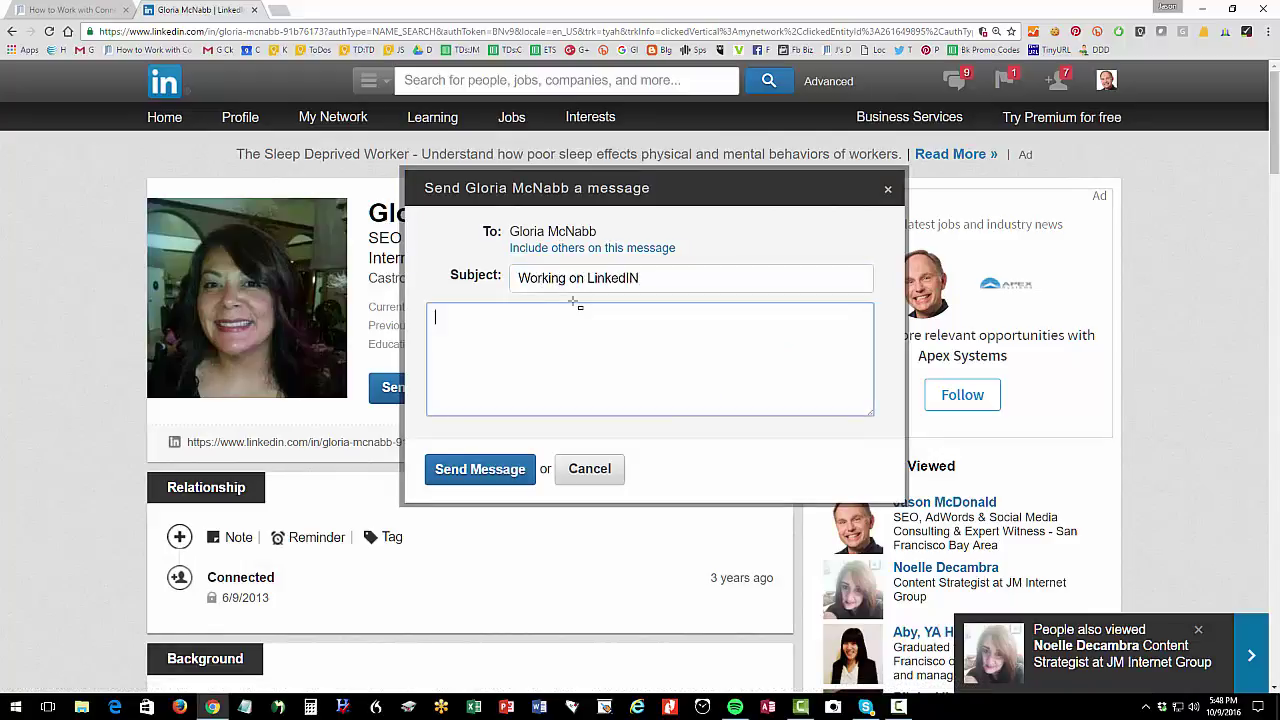
# Write a first-name greeting followed by "test message via LinkedIn - did you get this?" and send the message
pyautogui.write('Hey Gloria, test message via LinkedI')
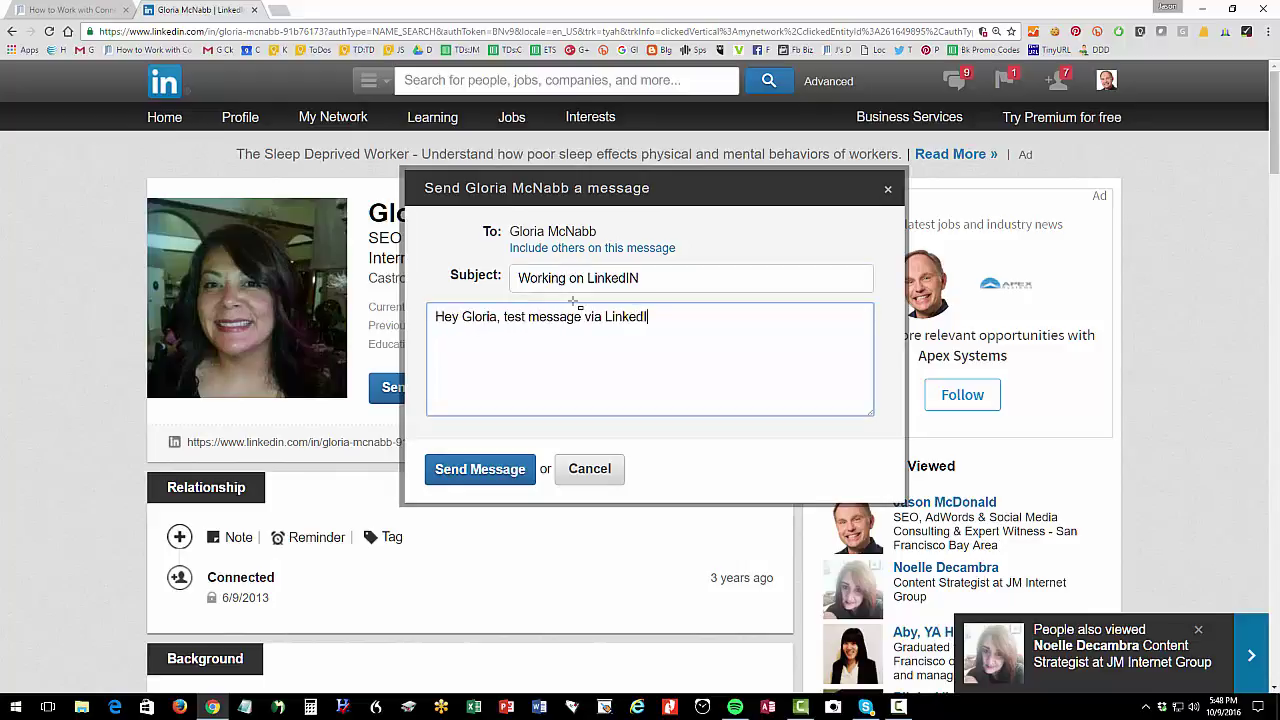
pyautogui.write('n - did you get this?')
pyautogui.click(480, 469)
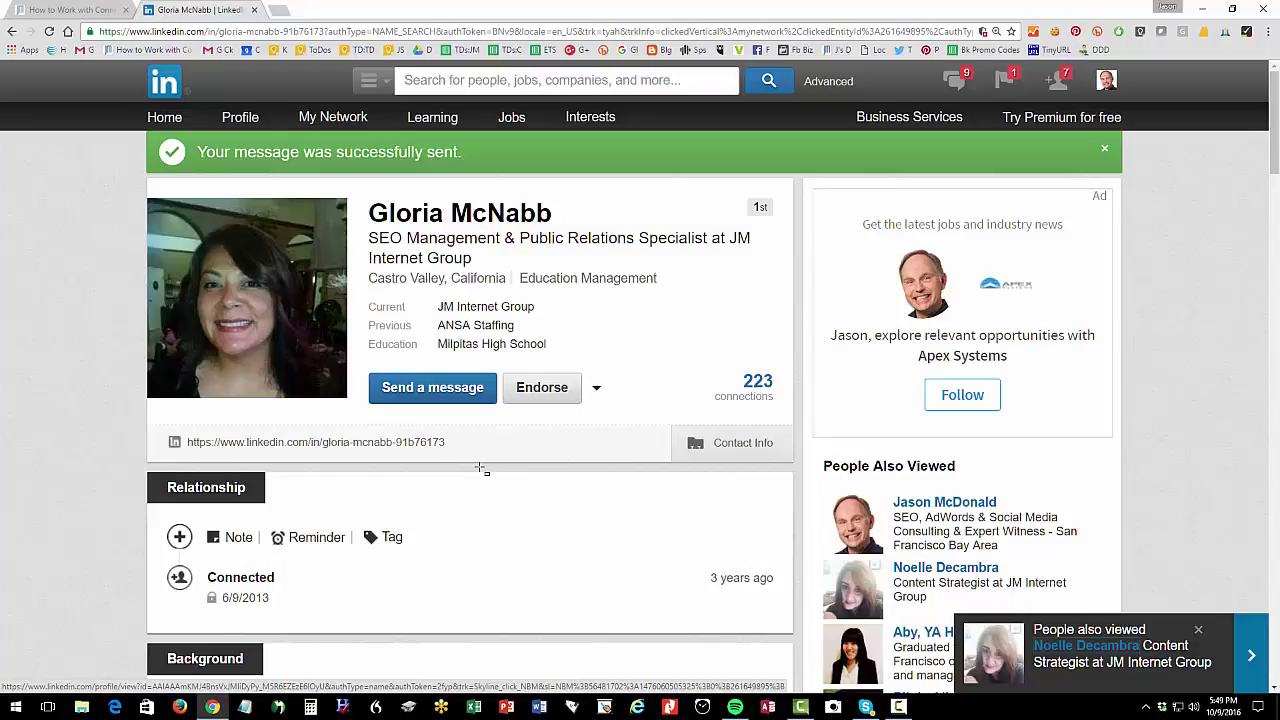
# Tag this 1st-level connection as "friends" in the profile's Relationship section and save the tag
pyautogui.click(395, 537)
pyautogui.scroll(-3, 402, 540)
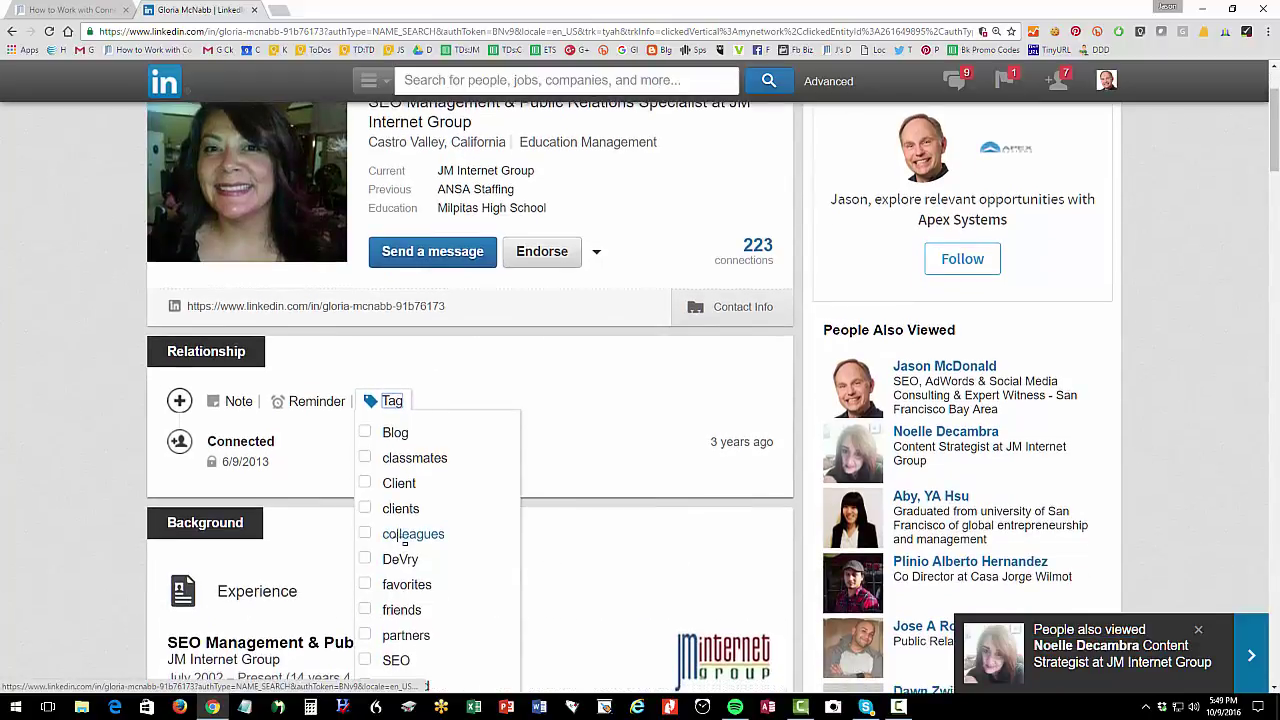
pyautogui.scroll(-1, 405, 540)
pyautogui.moveTo(380, 478); pyautogui.dragTo(325, 483)
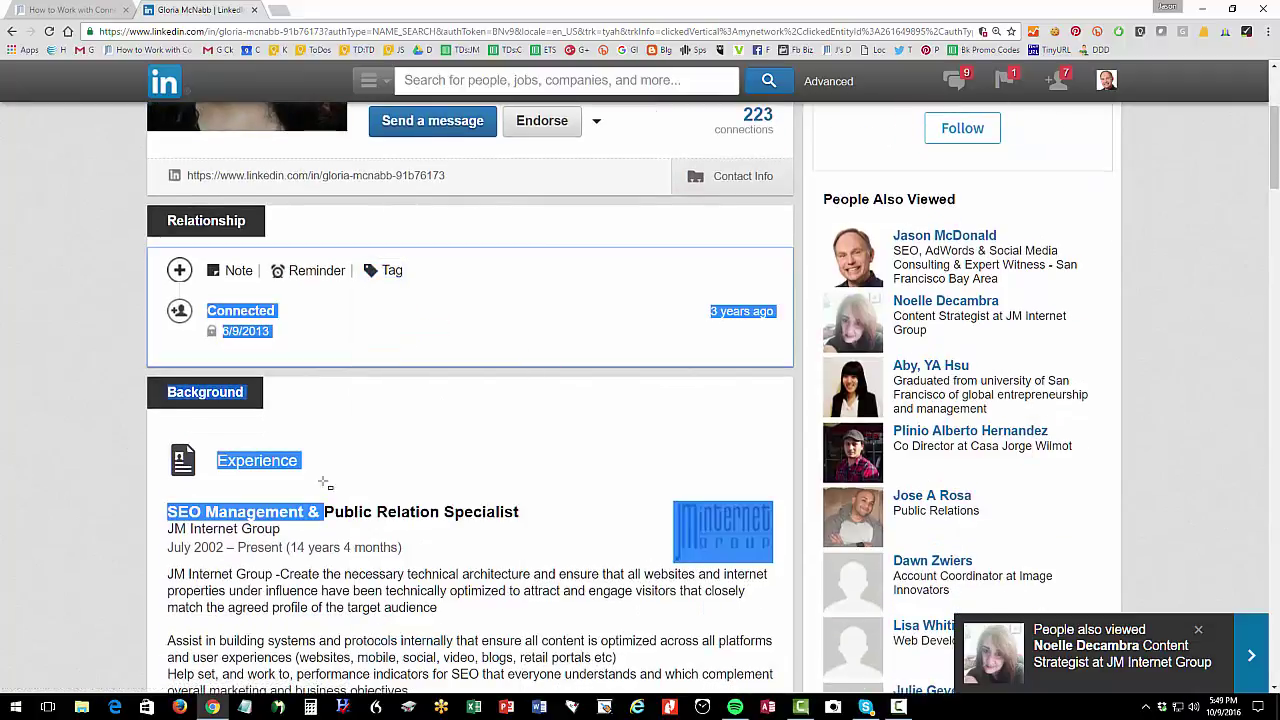
pyautogui.click(392, 270)
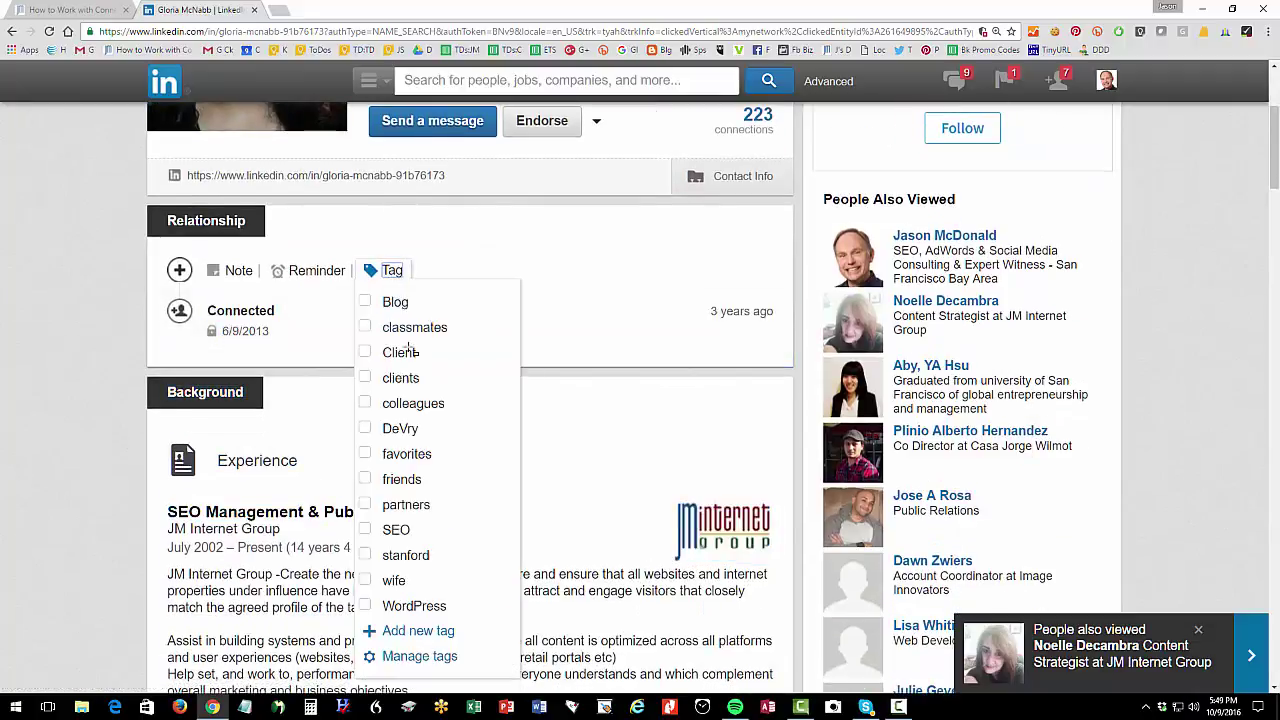
pyautogui.click(366, 480)
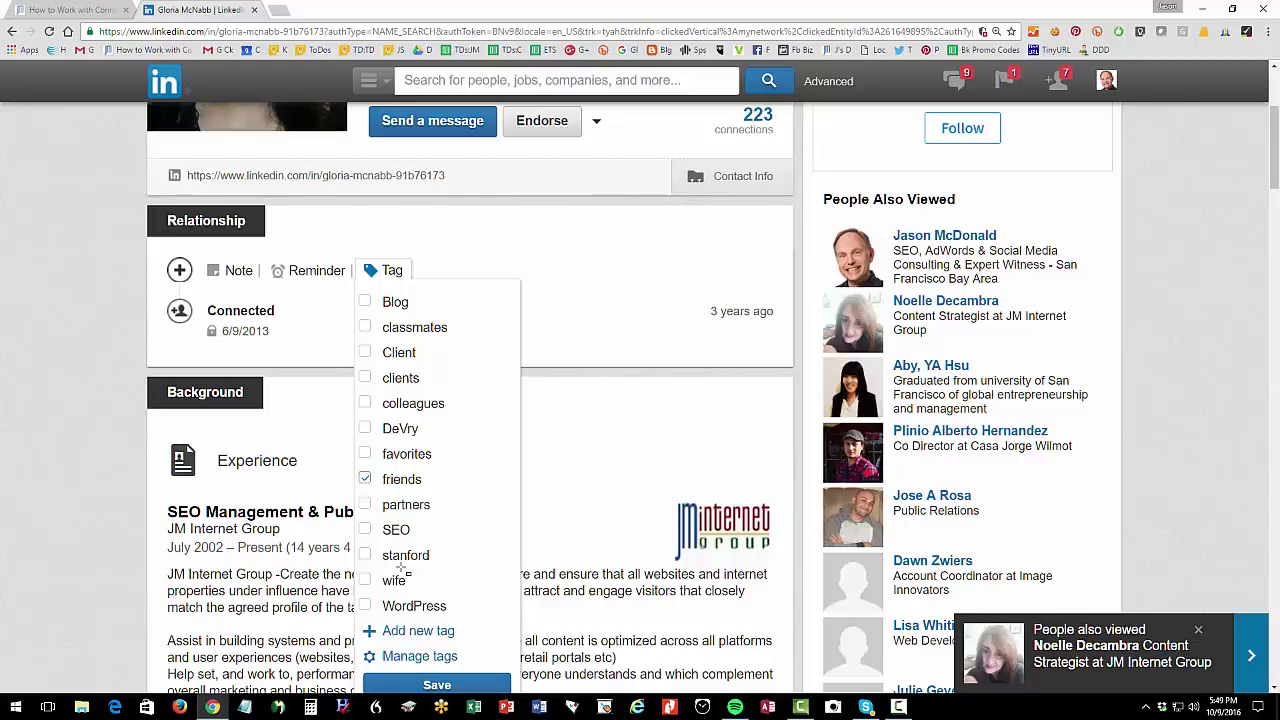
pyautogui.scroll(-1, 404, 574)
pyautogui.click(437, 617)
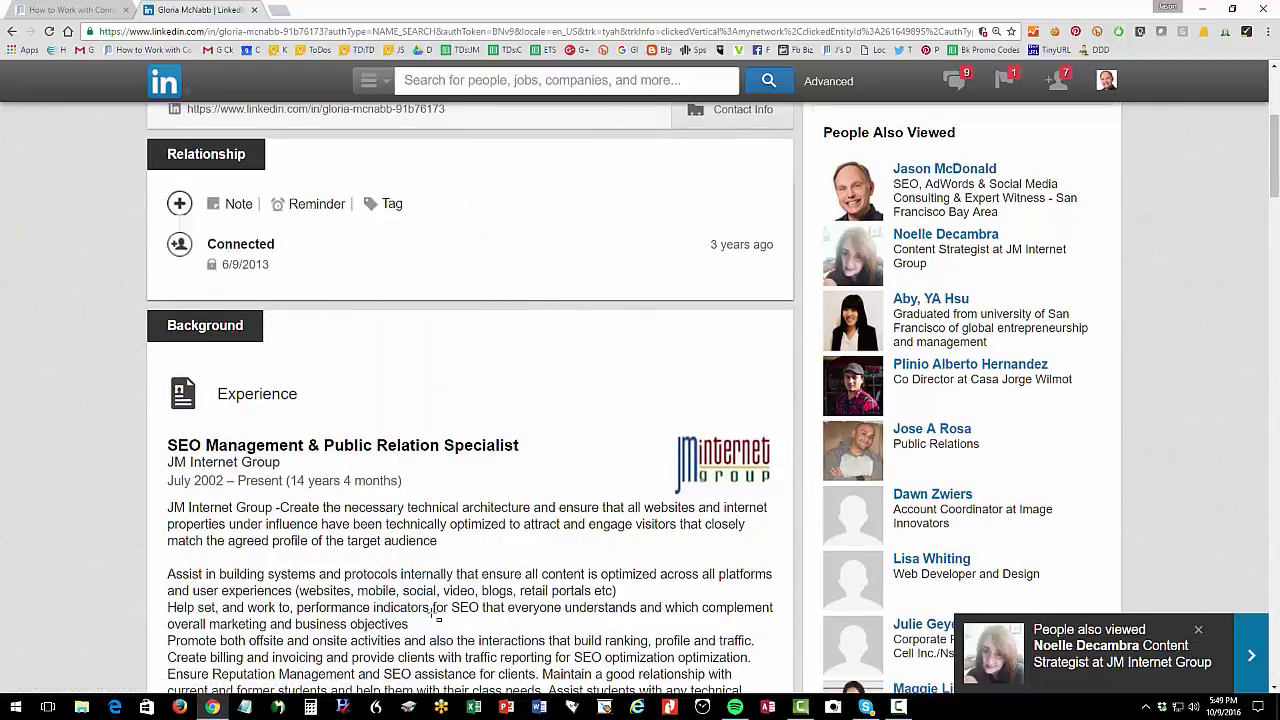
# Return to the article and highlight its First-level Connections points on seeing contact information, messaging and tagging
pyautogui.click(81, 8)
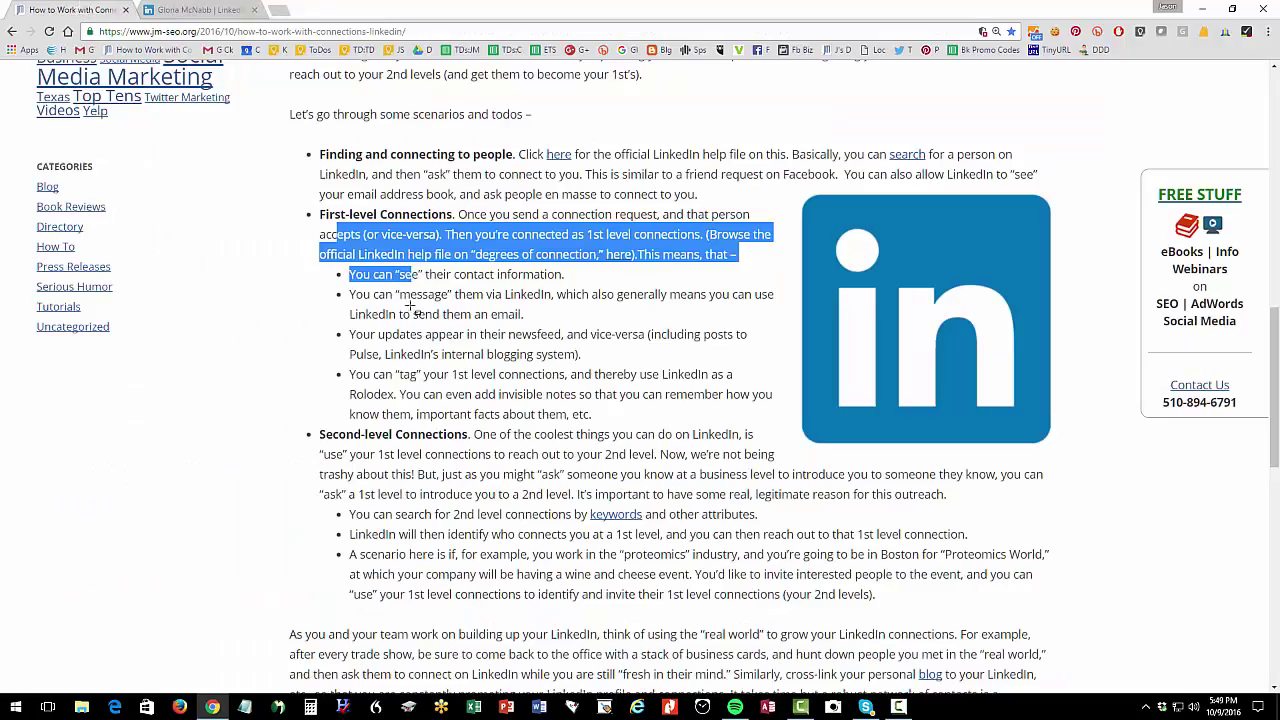
pyautogui.click(403, 303)
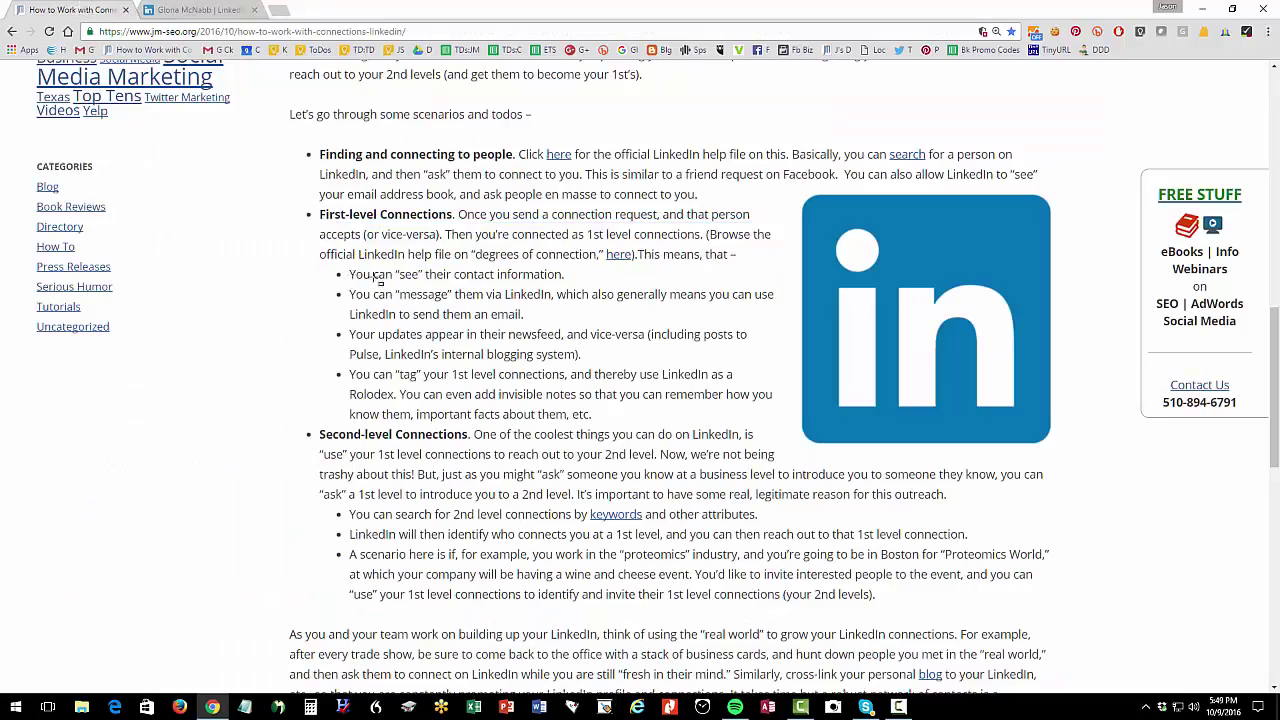
pyautogui.moveTo(350, 275); pyautogui.dragTo(572, 268)
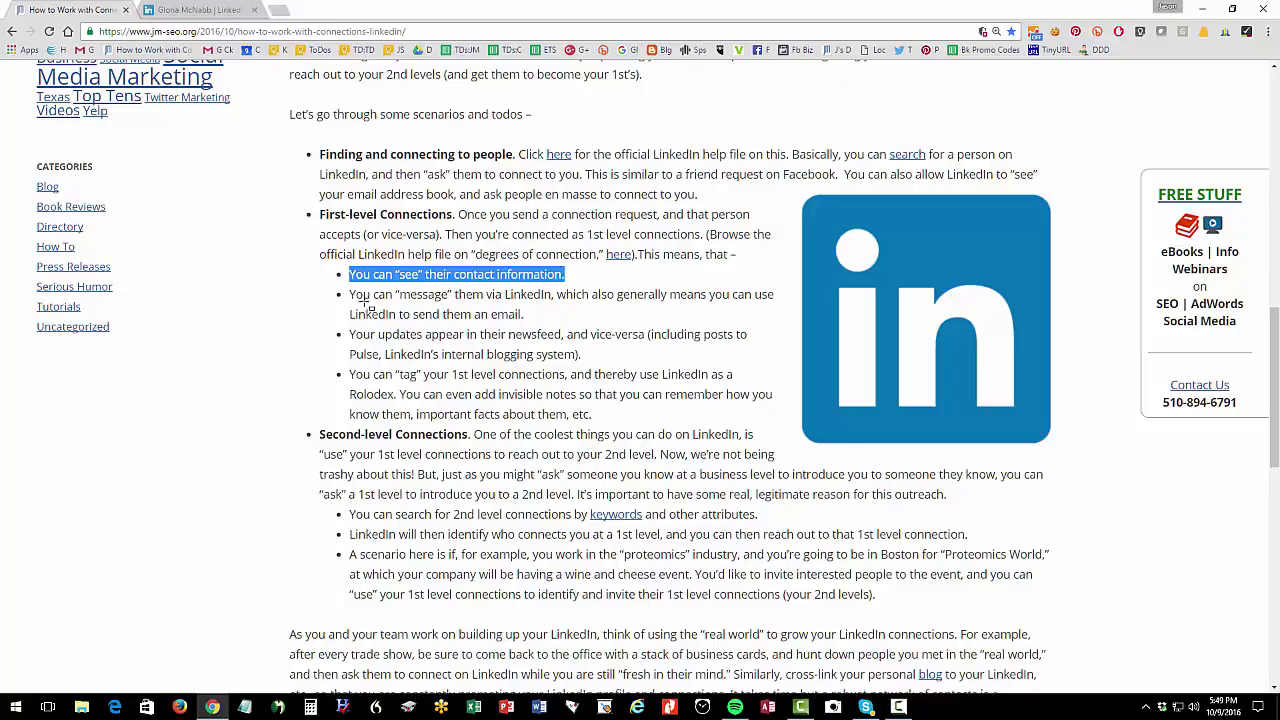
pyautogui.moveTo(373, 295); pyautogui.dragTo(560, 313)
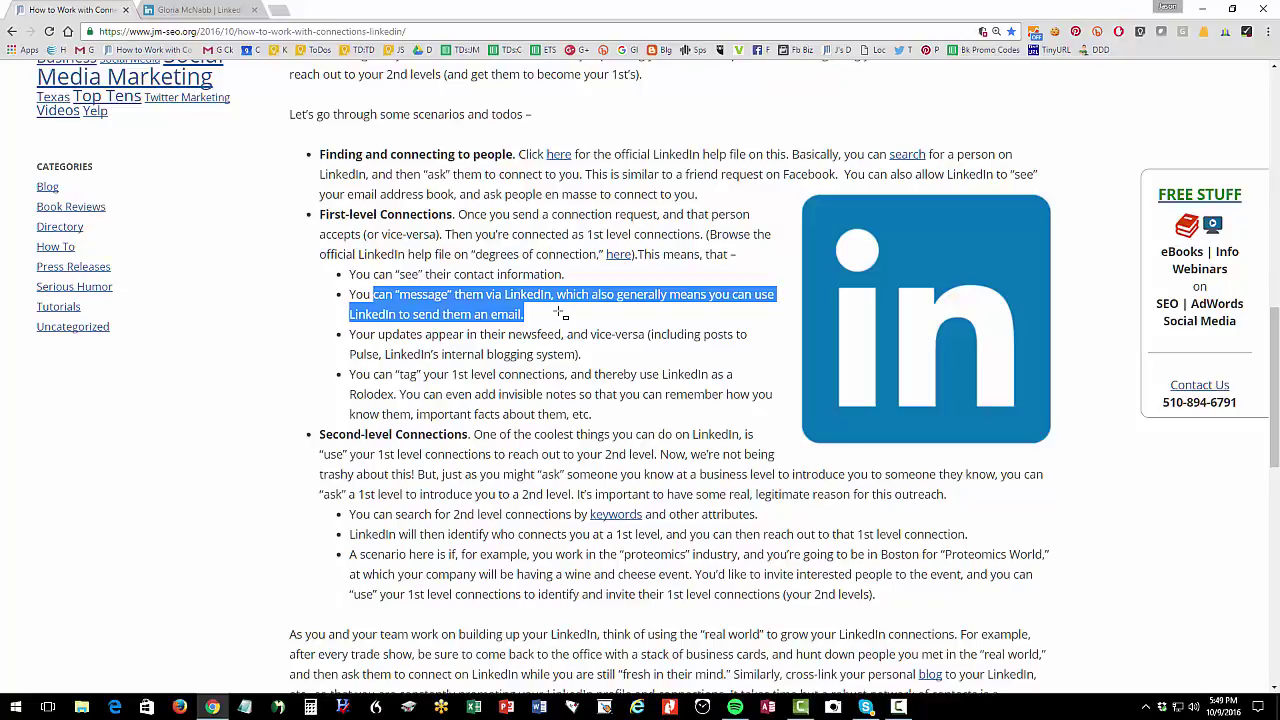
pyautogui.moveTo(399, 374); pyautogui.dragTo(560, 388)
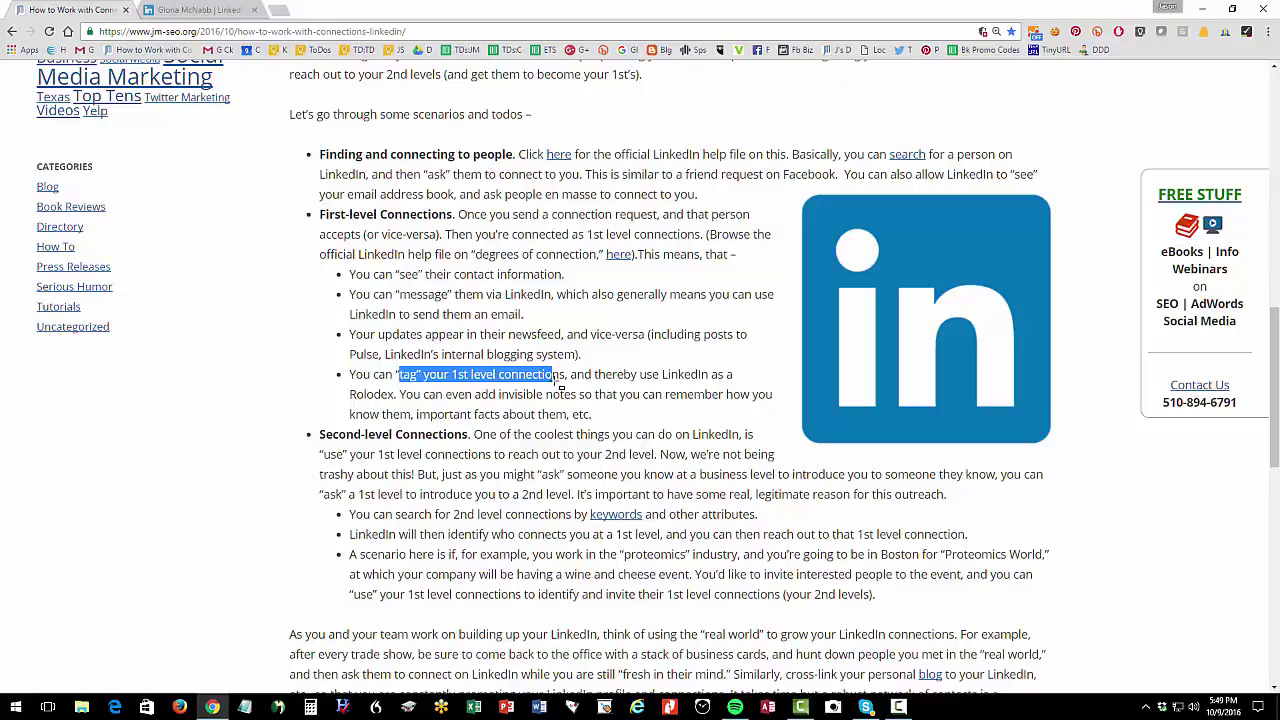
# Go back to LinkedIn, open the list of your own connections and review their birthday and new-job updates
pyautogui.click(200, 10)
pyautogui.scroll(4, 290, 218)
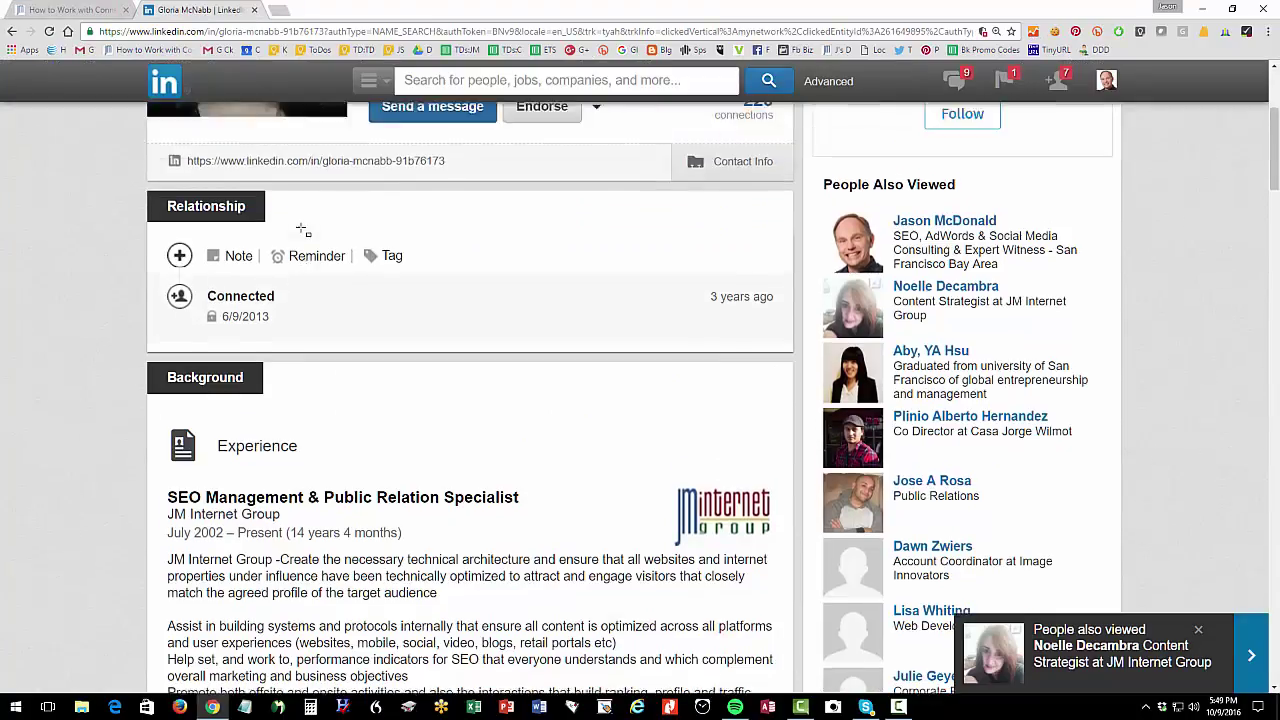
pyautogui.moveTo(333, 117)
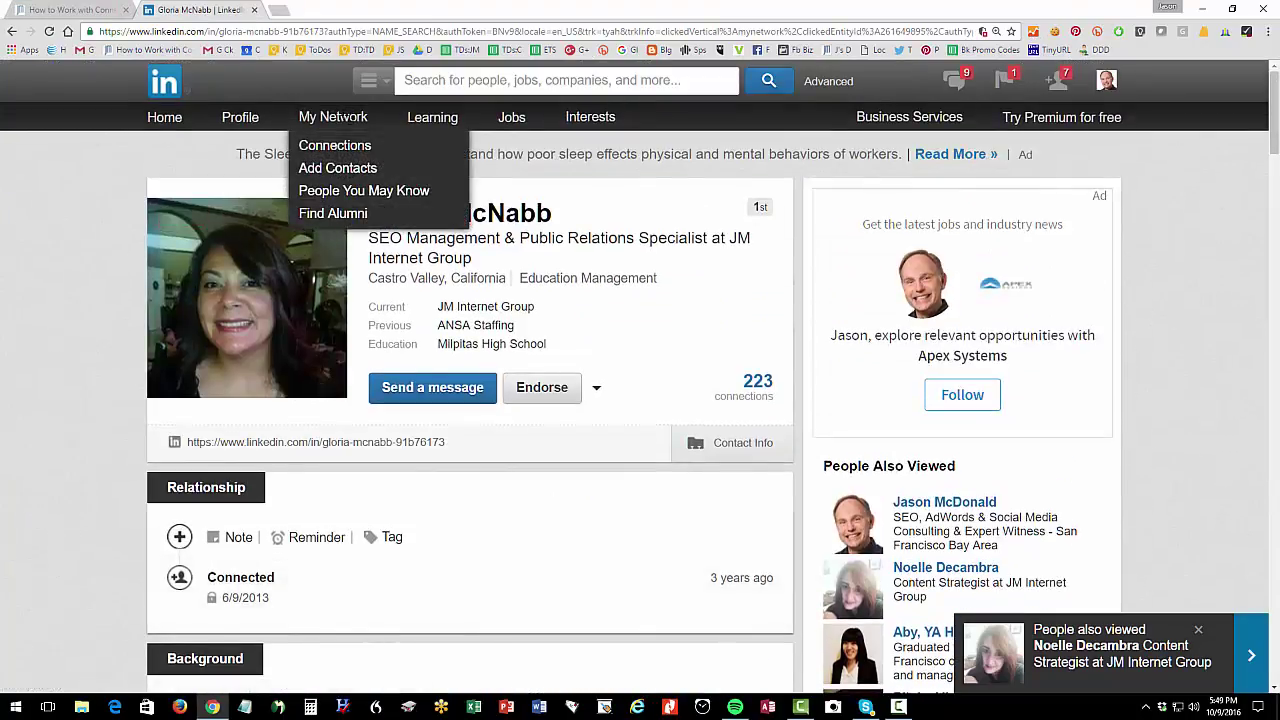
pyautogui.click(336, 146)
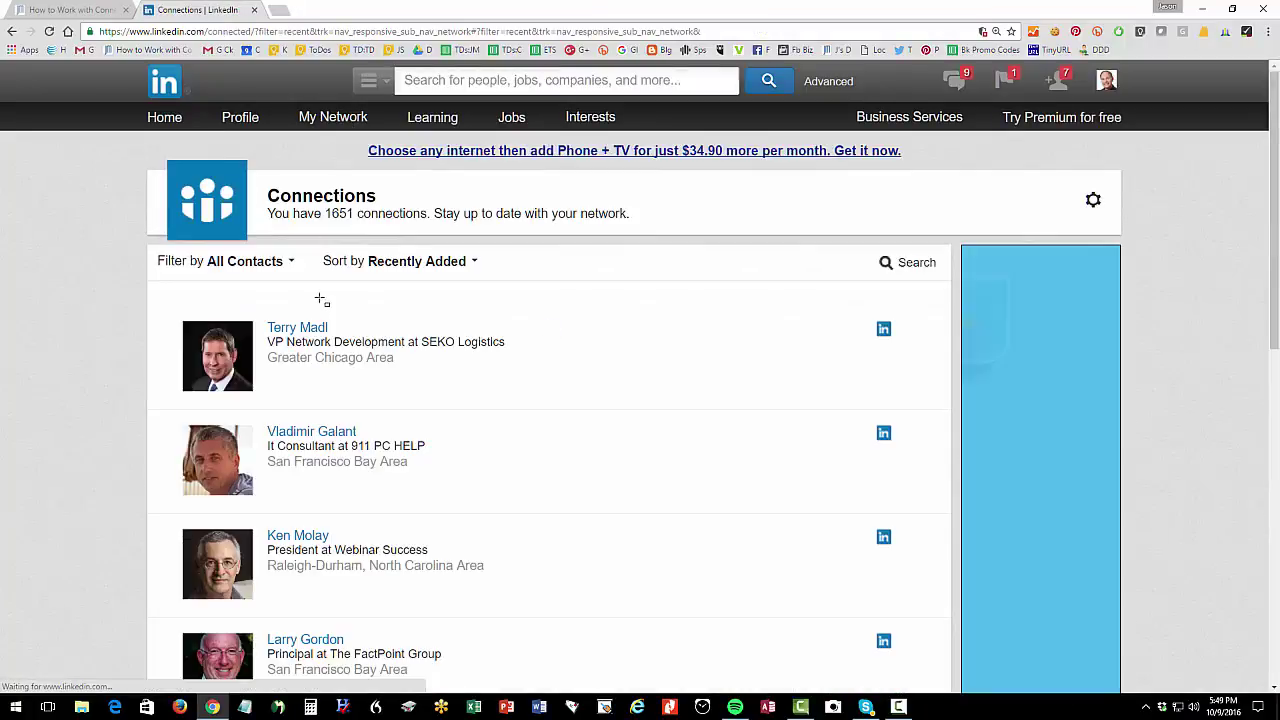
pyautogui.scroll(-3, 318, 298)
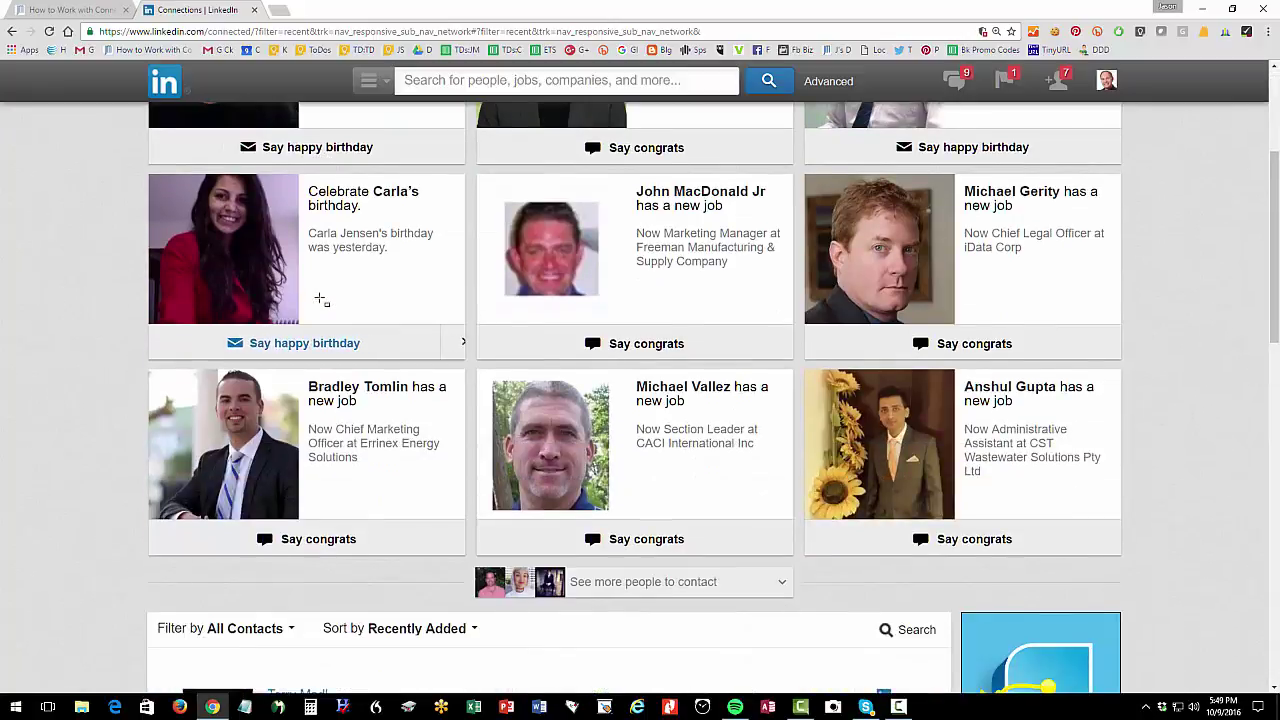
pyautogui.scroll(2, 319, 300)
pyautogui.scroll(2, 318, 300)
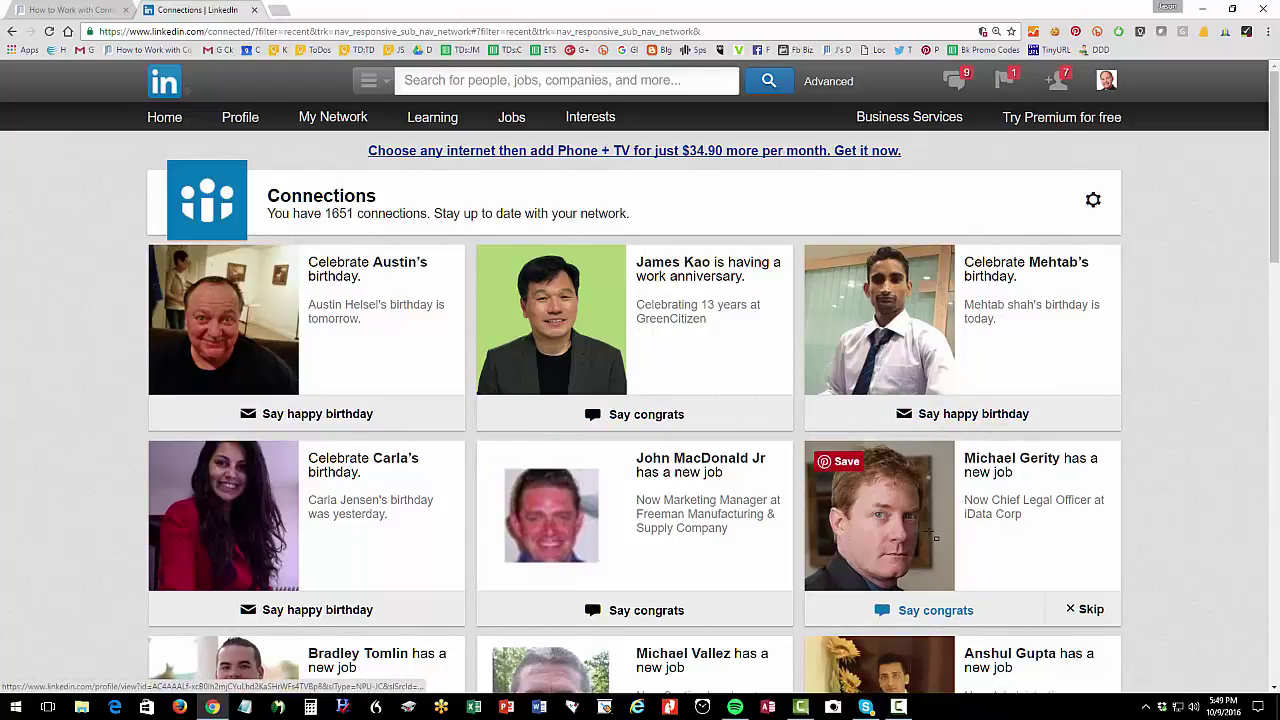
# Filter the connections by the tag "stanford" and look through the tagged people and their message options
pyautogui.scroll(-6, 834, 543)
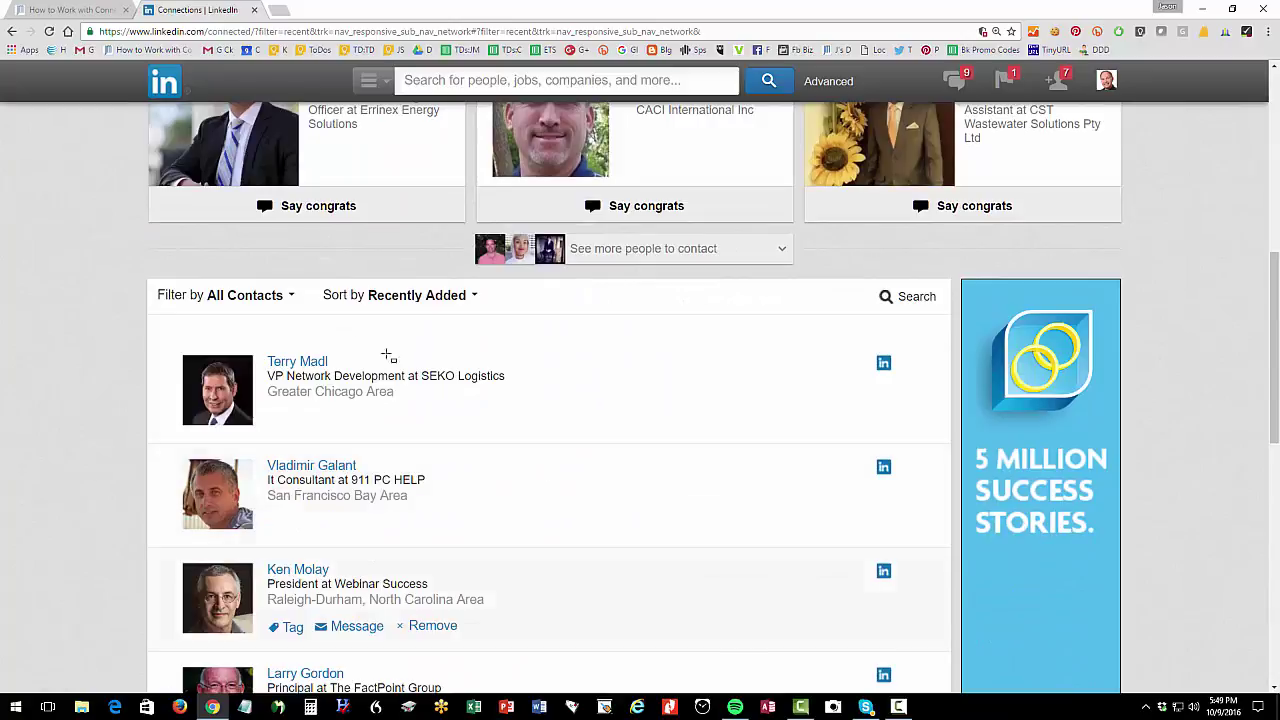
pyautogui.click(290, 295)
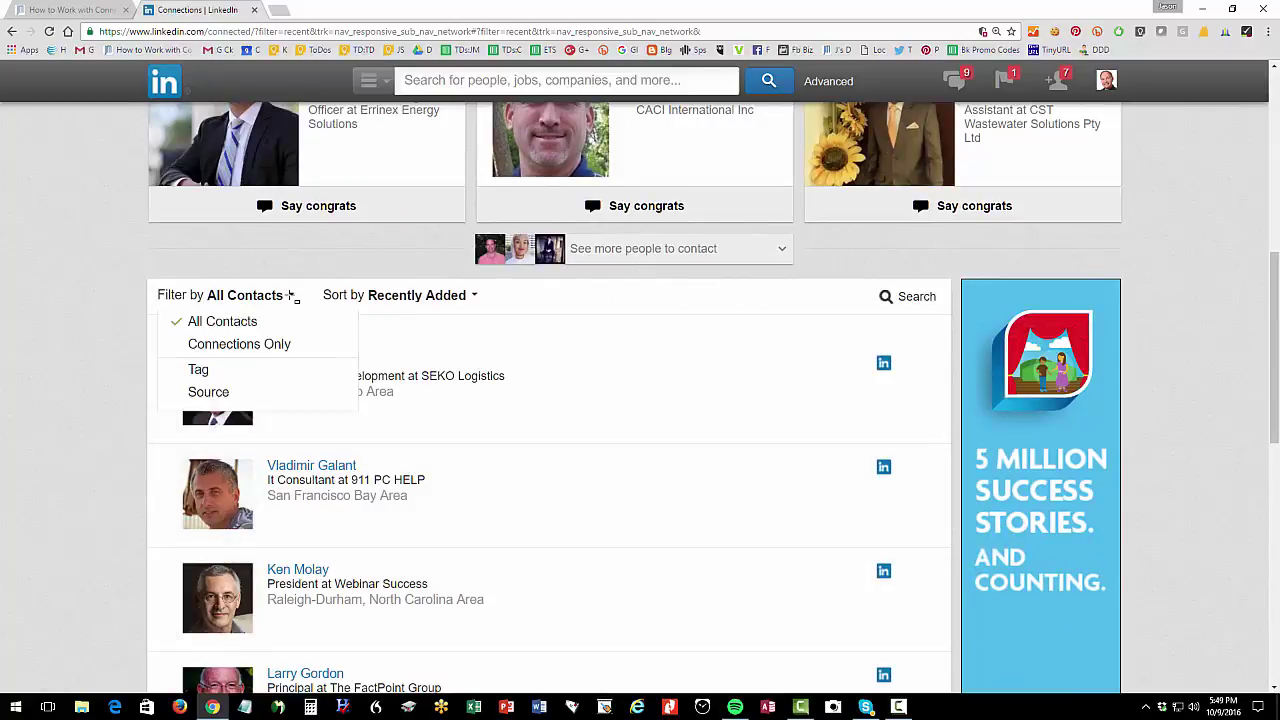
pyautogui.click(205, 370)
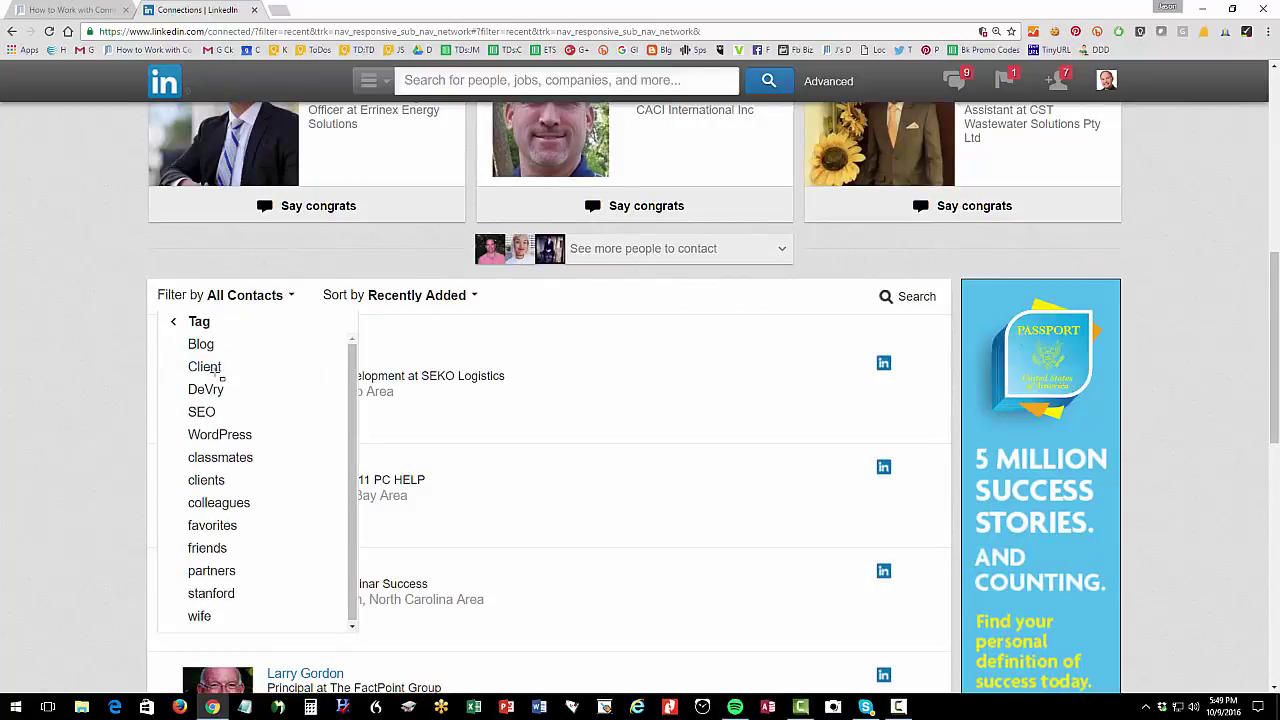
pyautogui.click(211, 592)
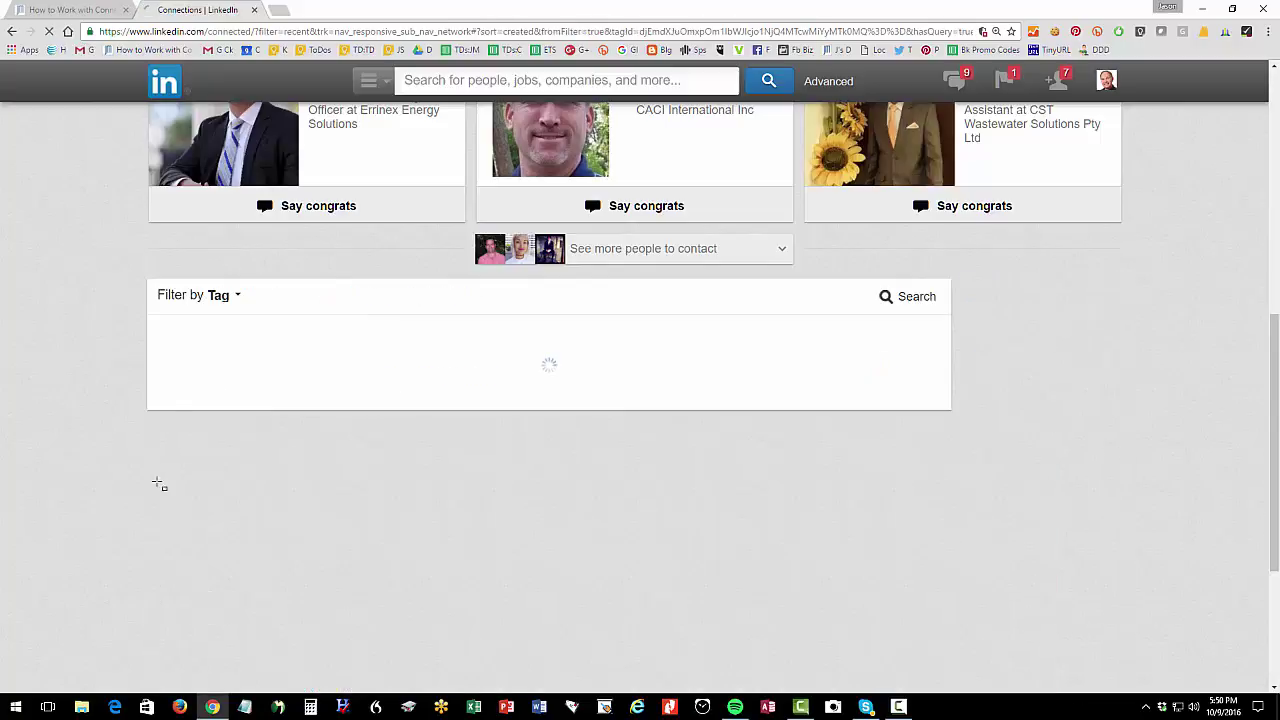
pyautogui.scroll(-2, 440, 492)
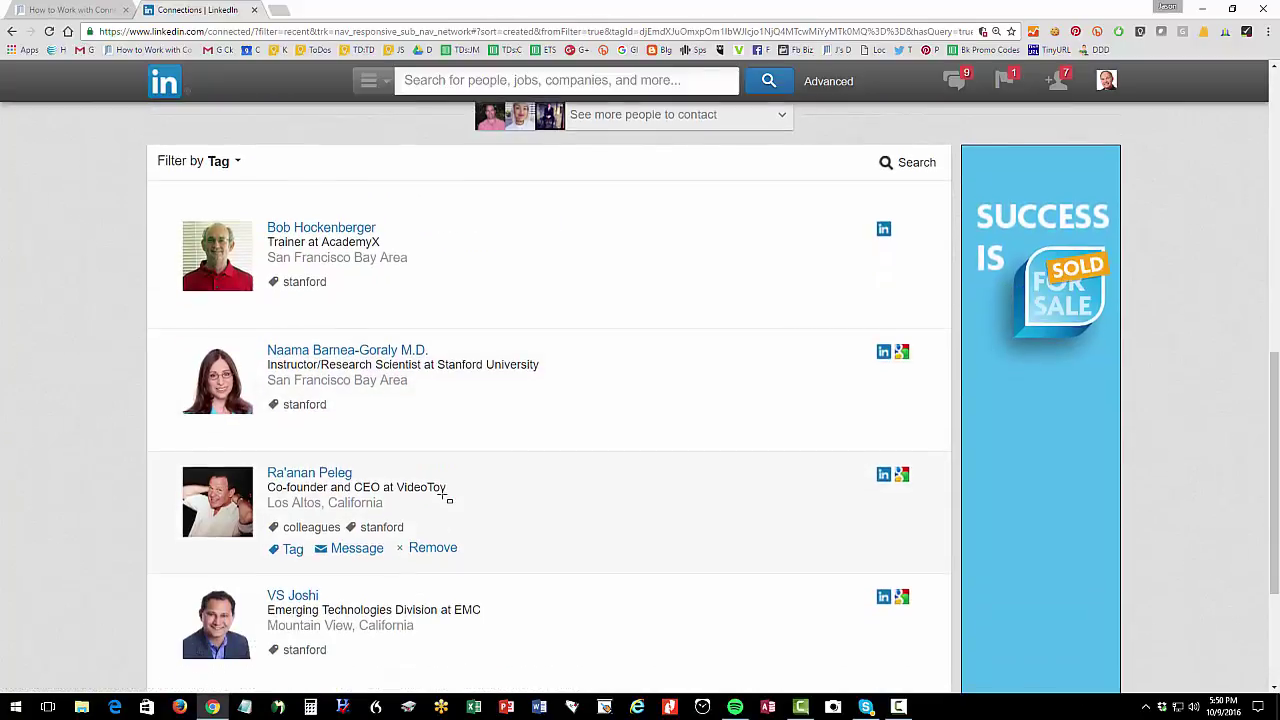
pyautogui.scroll(-1, 444, 496)
pyautogui.scroll(3, 444, 496)
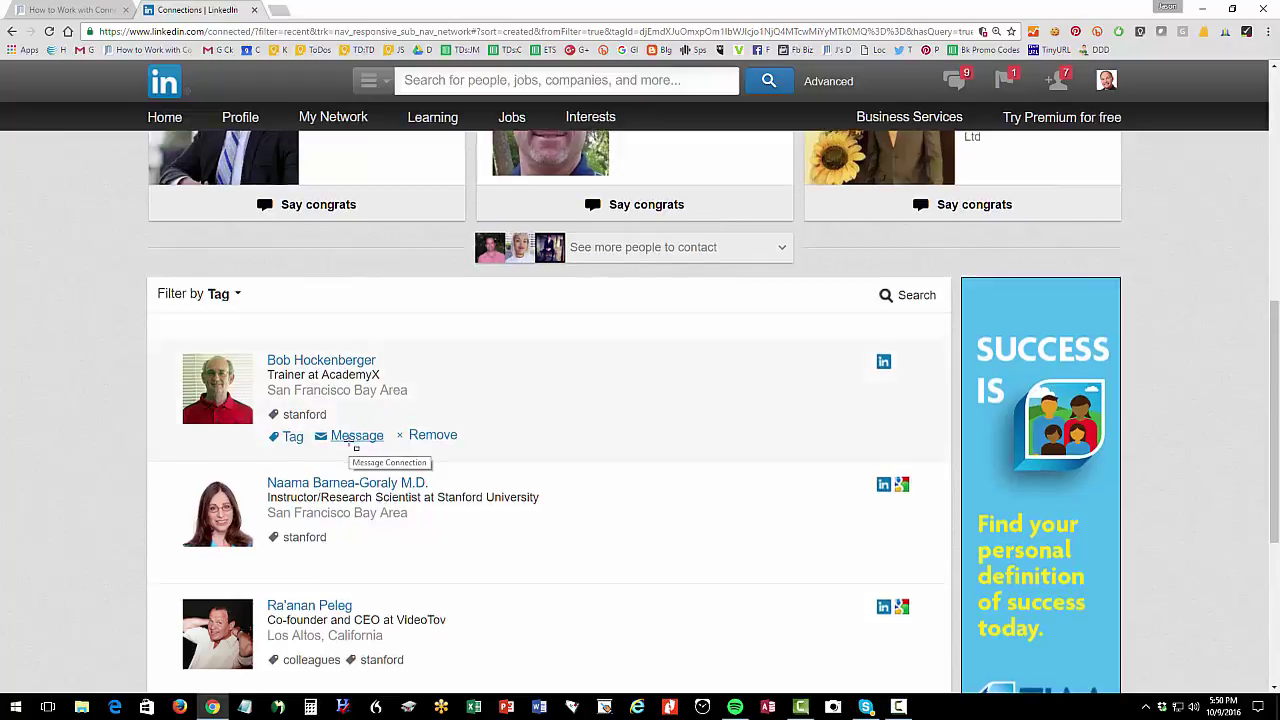
pyautogui.scroll(-3, 355, 447)
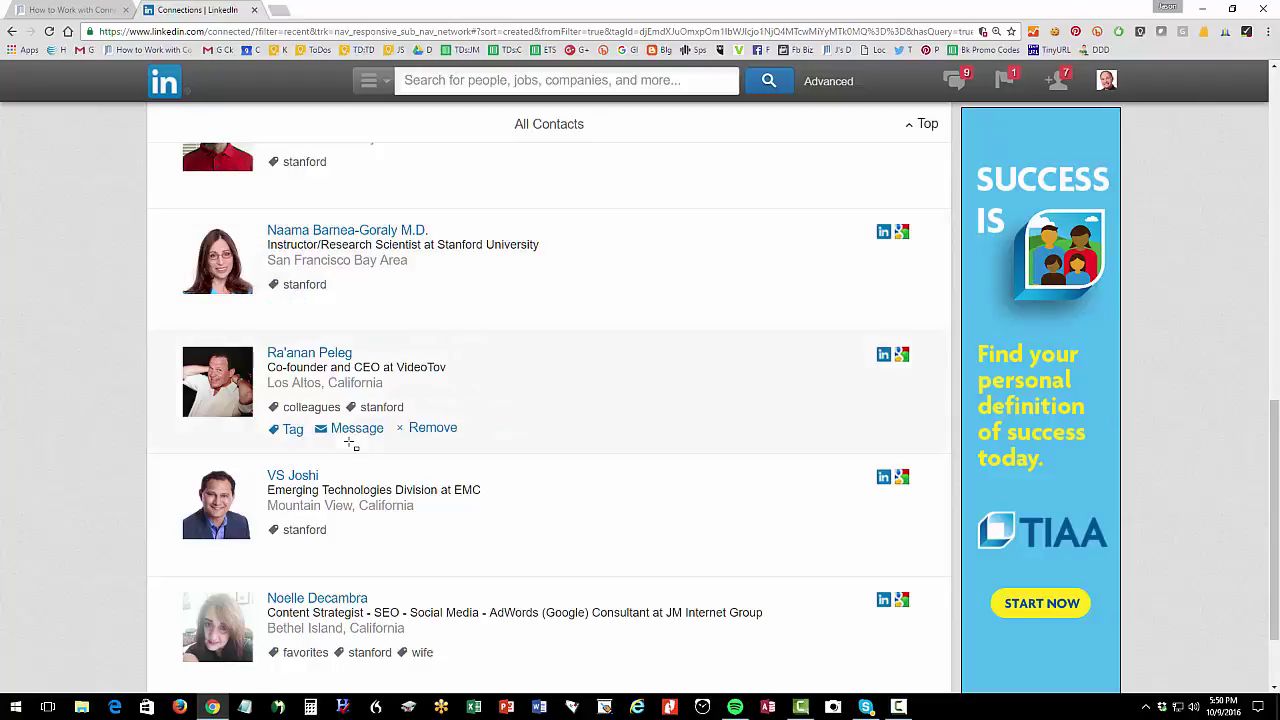
pyautogui.scroll(10, 350, 443)
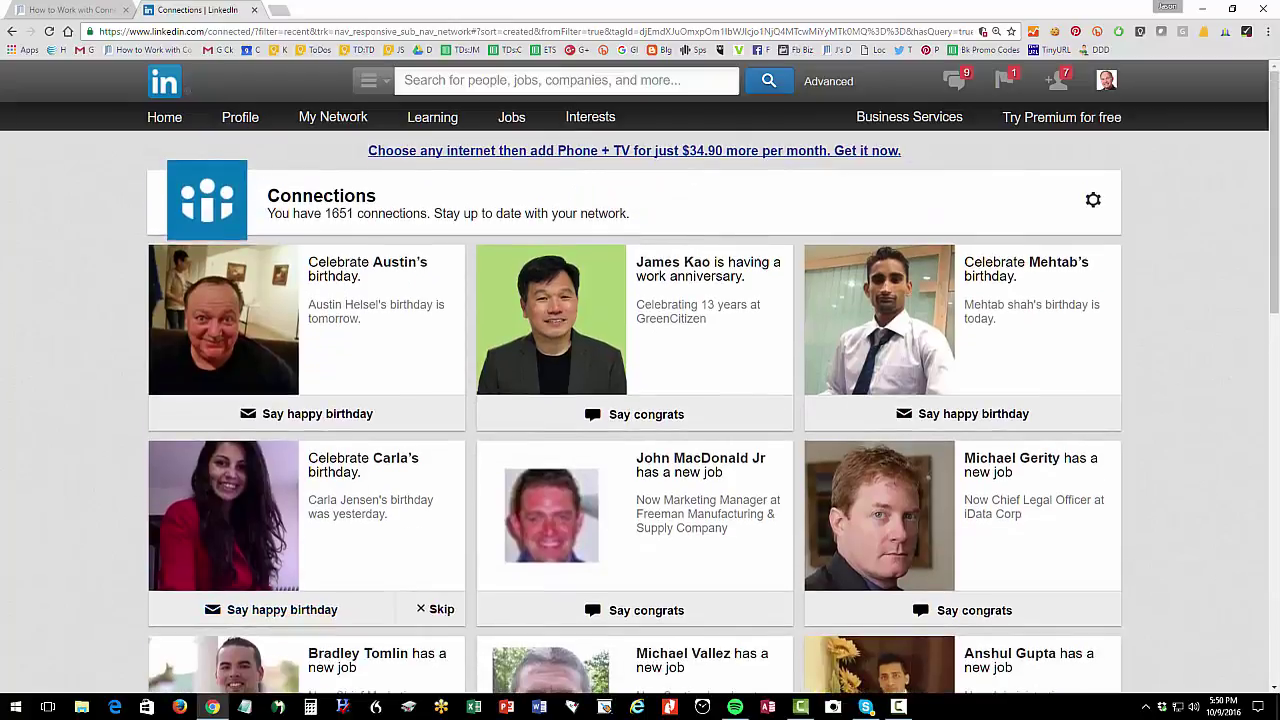
# In the article, frame the First-level Connections heading and its bullet list with marker boxes, then clear the markings
pyautogui.click(80, 10)
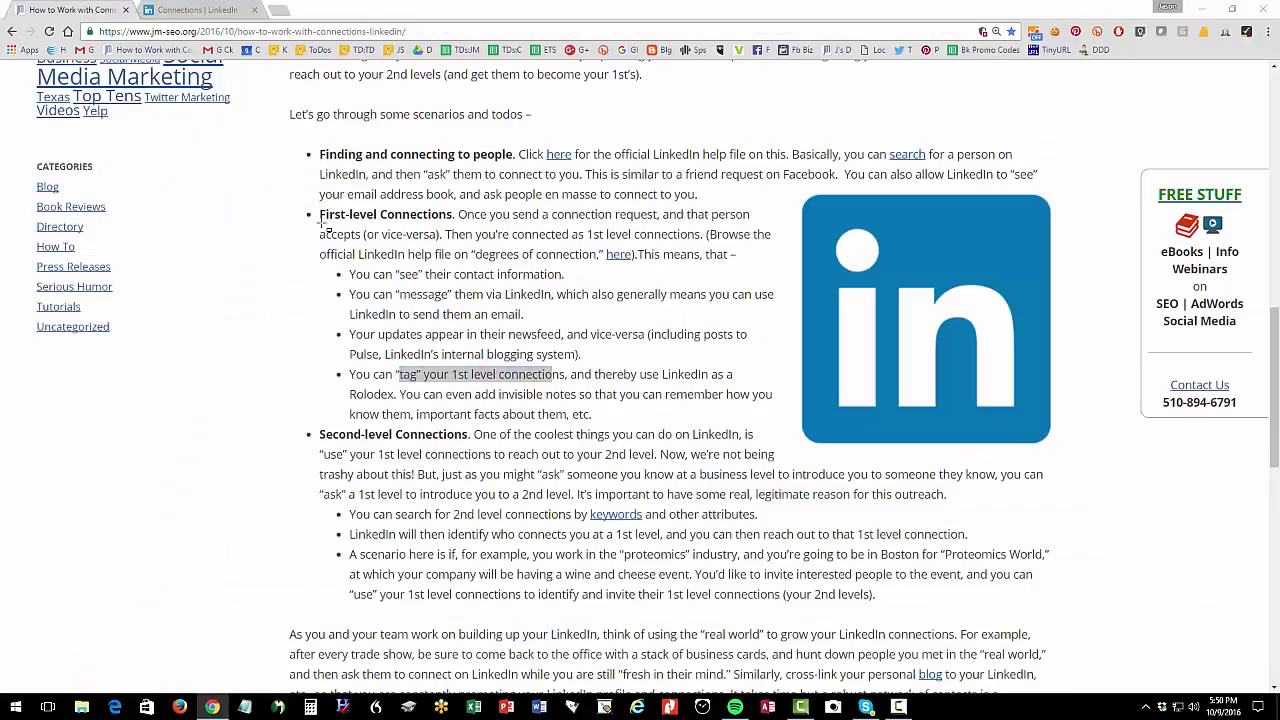
pyautogui.moveTo(305, 199); pyautogui.dragTo(455, 228)
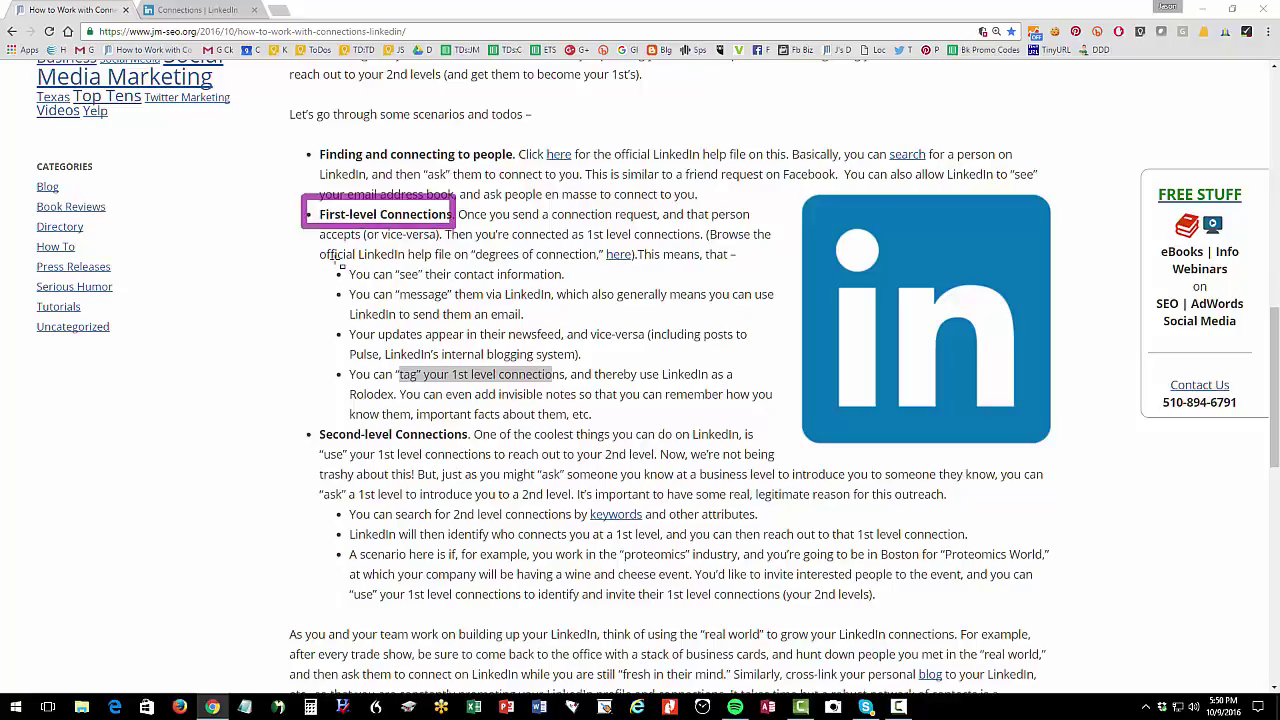
pyautogui.moveTo(333, 258); pyautogui.dragTo(800, 425)
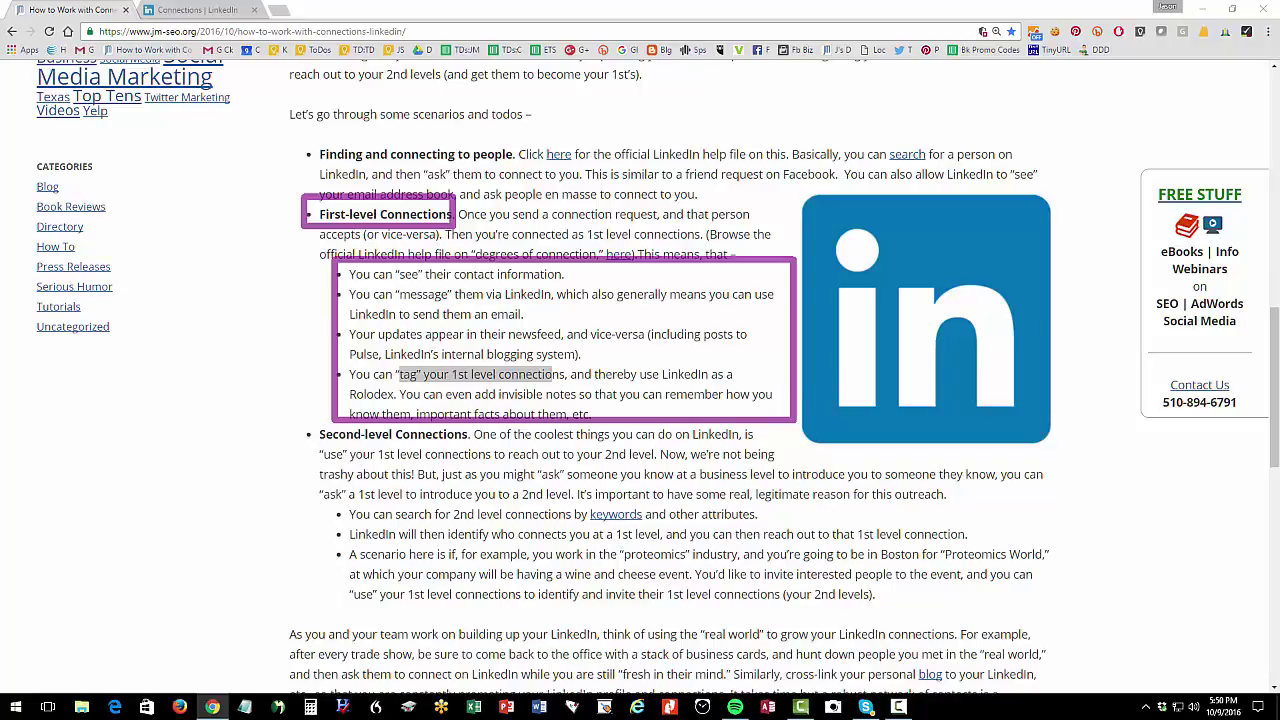
pyautogui.press('Escape')
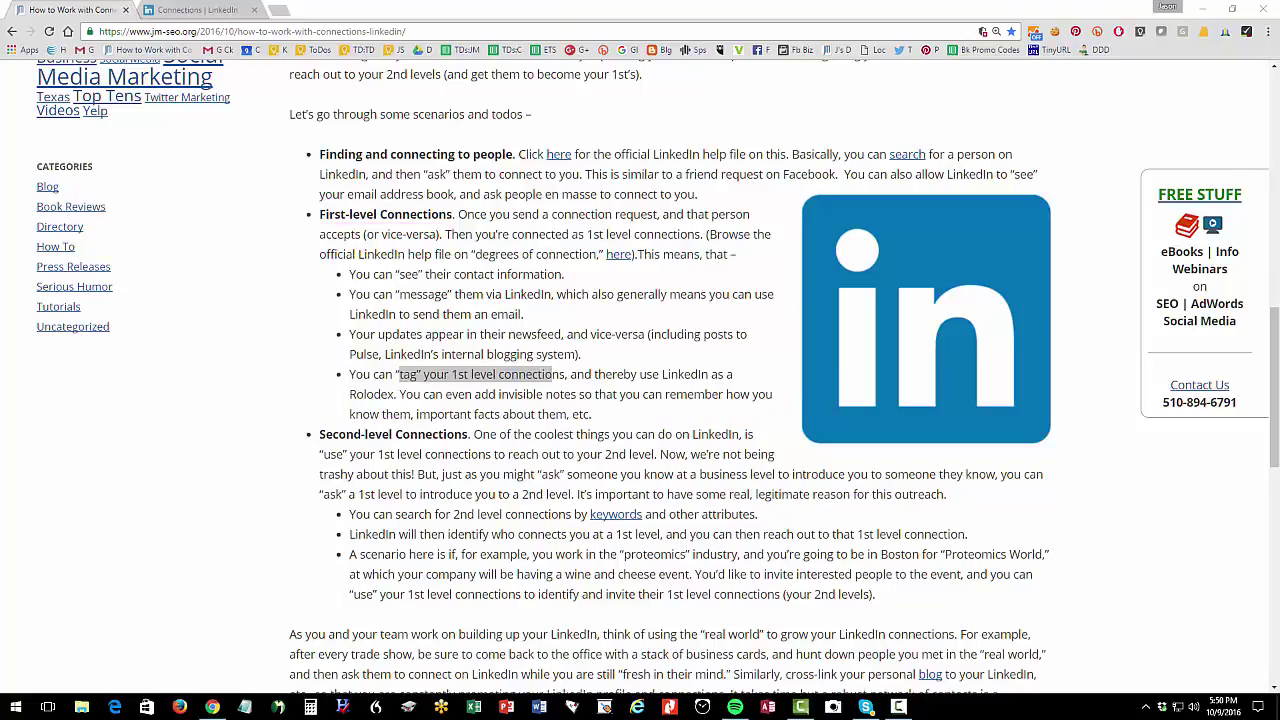
# Switch back to LinkedIn, open the home newsfeed and browse down to the posts from individual members
pyautogui.click(203, 9)
pyautogui.click(164, 117)
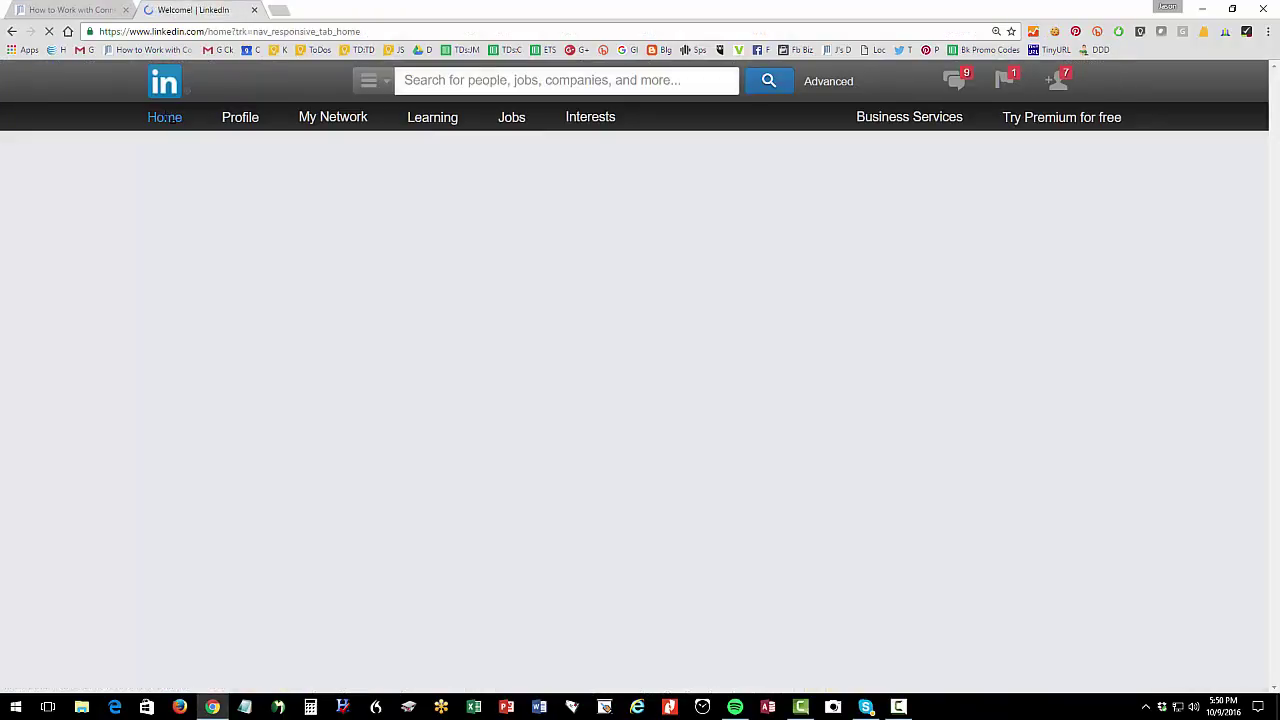
pyautogui.scroll(-3, 289, 293)
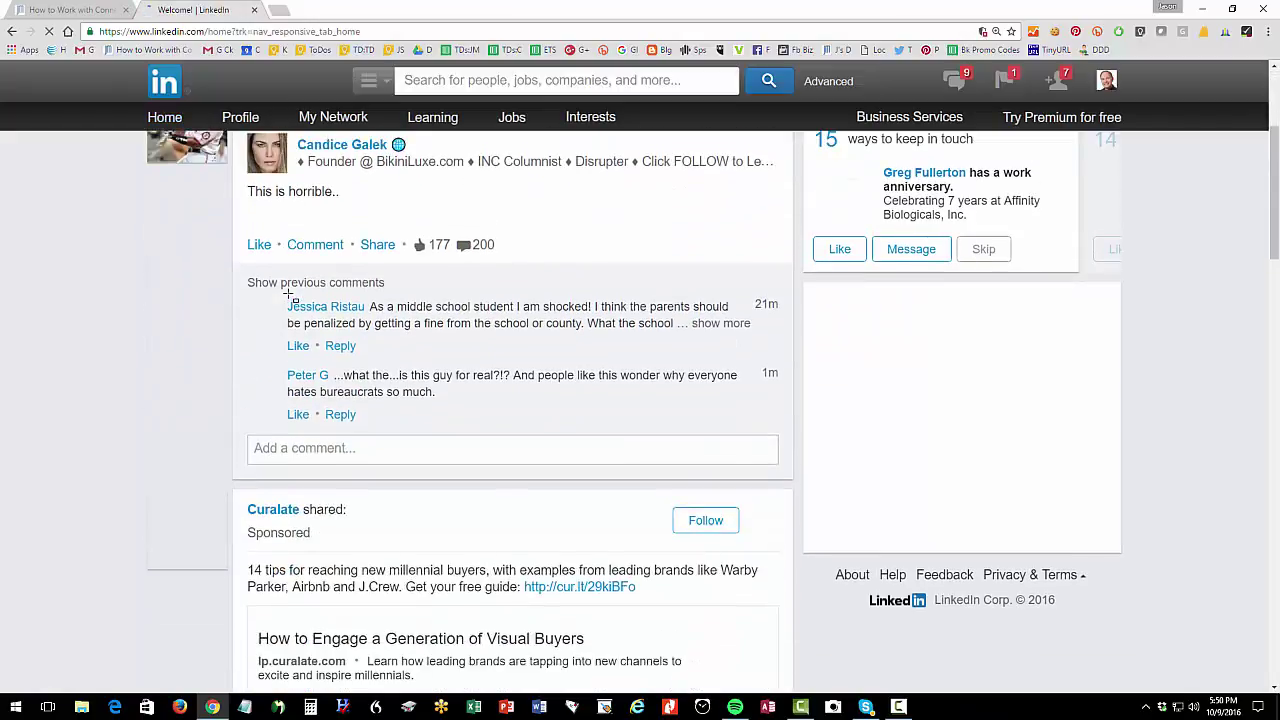
pyautogui.scroll(-4, 289, 293)
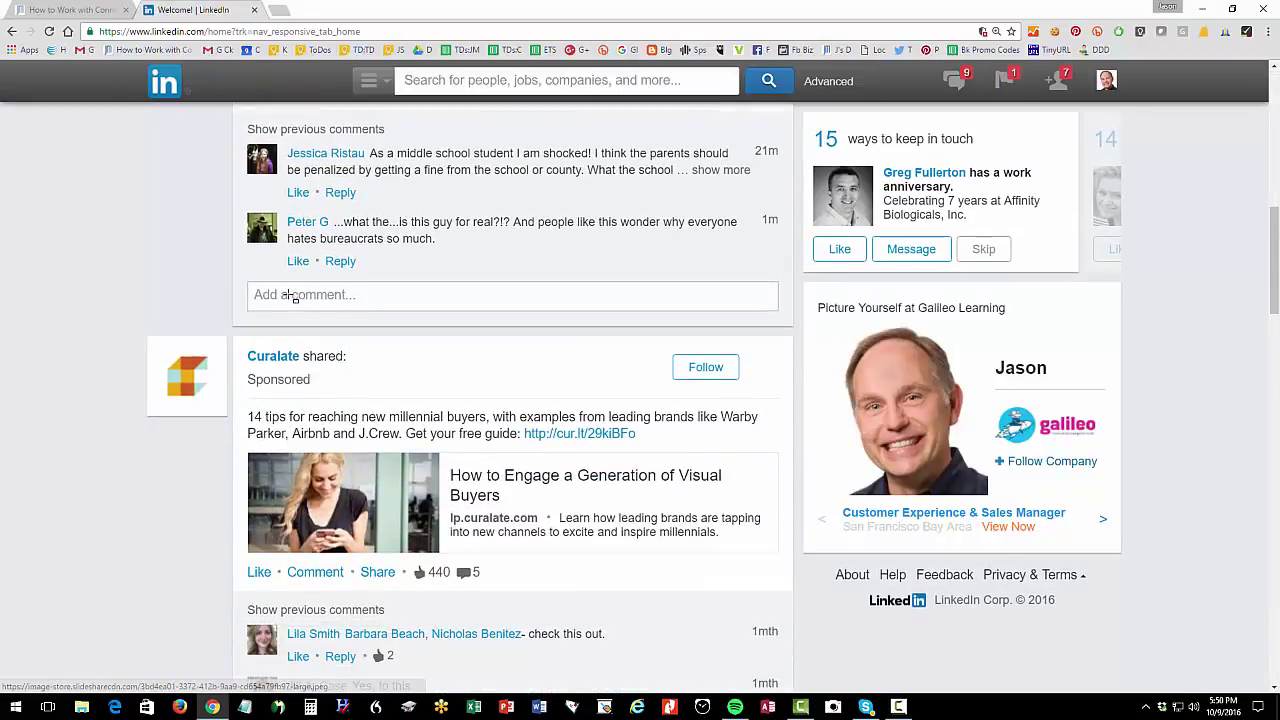
pyautogui.scroll(-5, 289, 295)
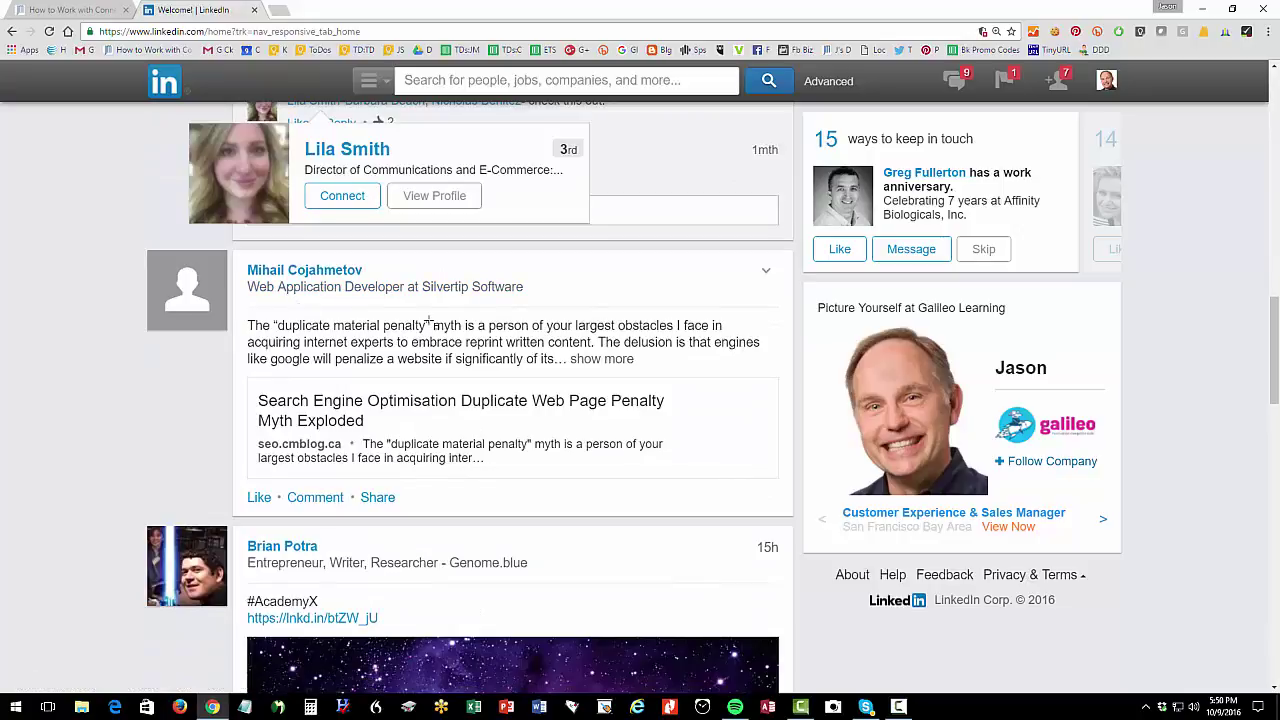
pyautogui.scroll(-1, 366, 352)
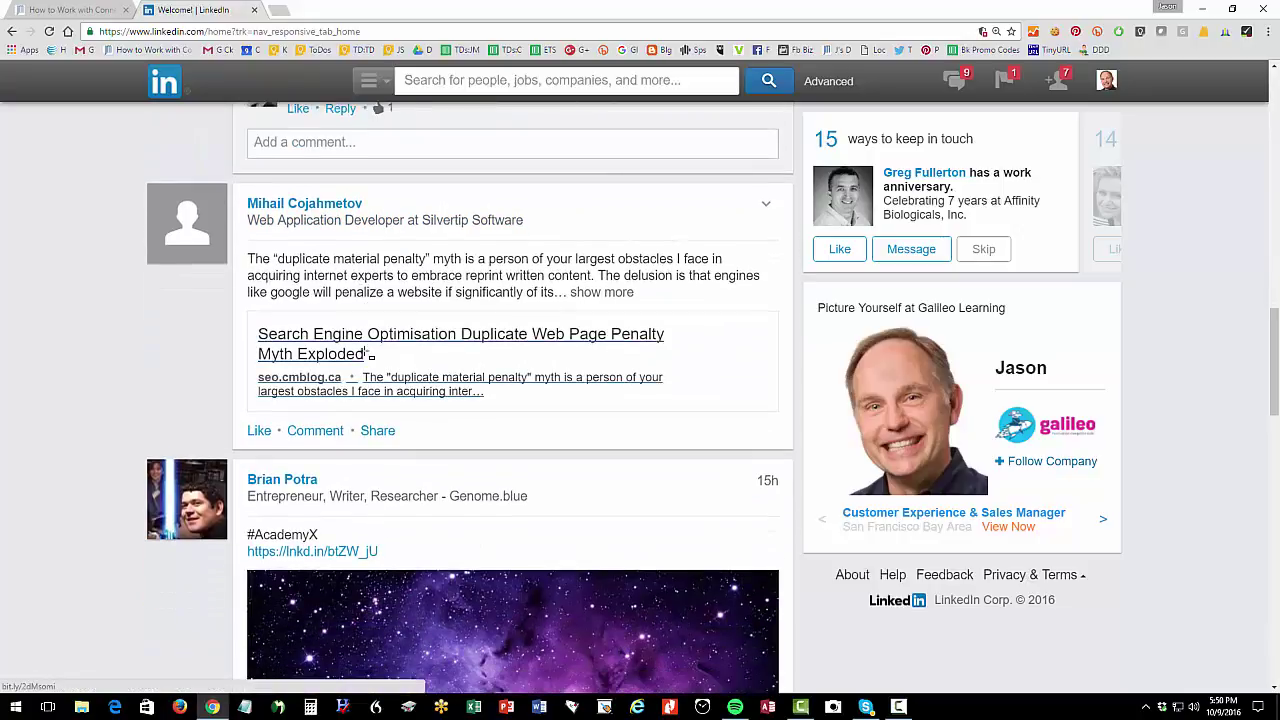
# Check the connection degree of two post authors in the newsfeed and open the profile of the Genome.blue entrepreneur
pyautogui.moveTo(288, 205)
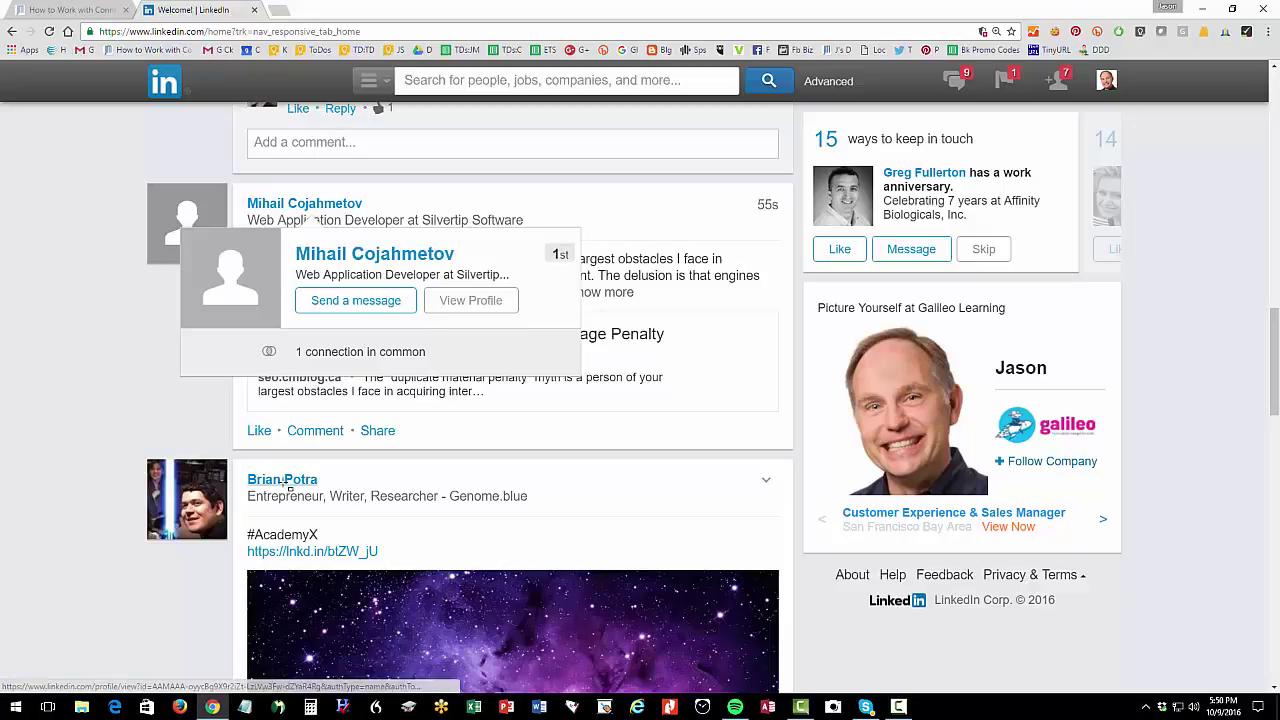
pyautogui.moveTo(288, 487)
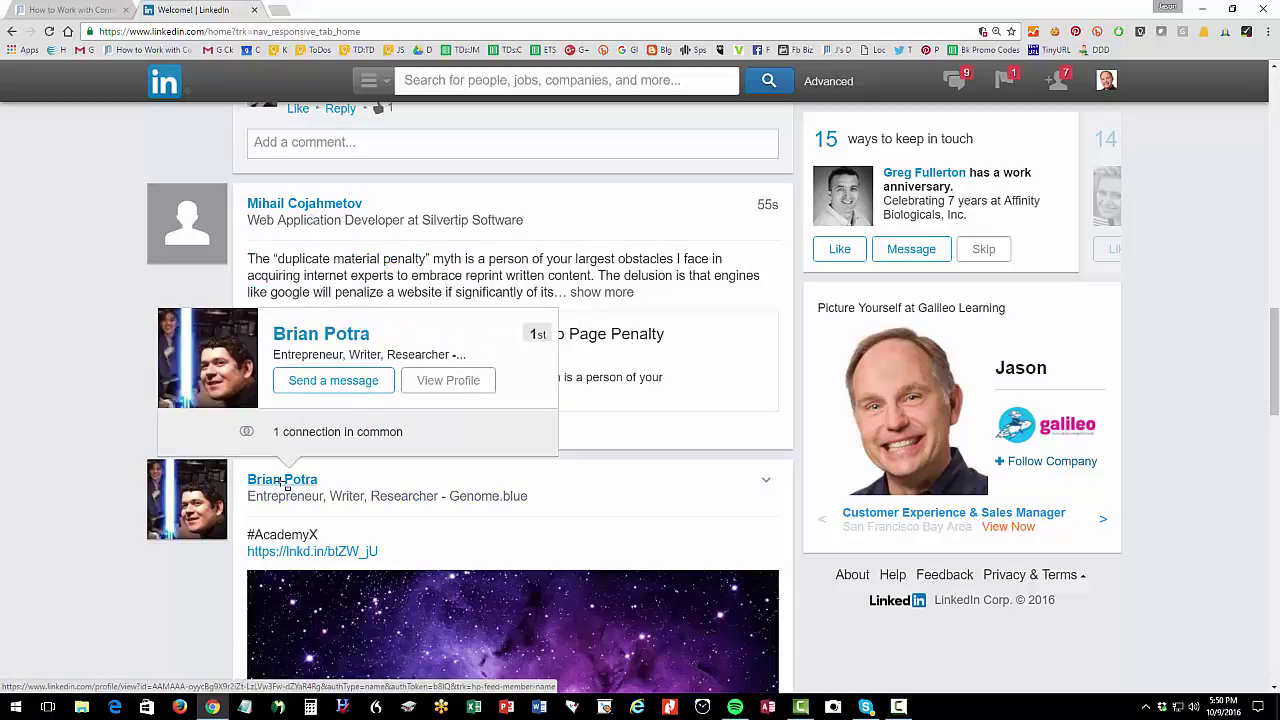
pyautogui.click(284, 486)
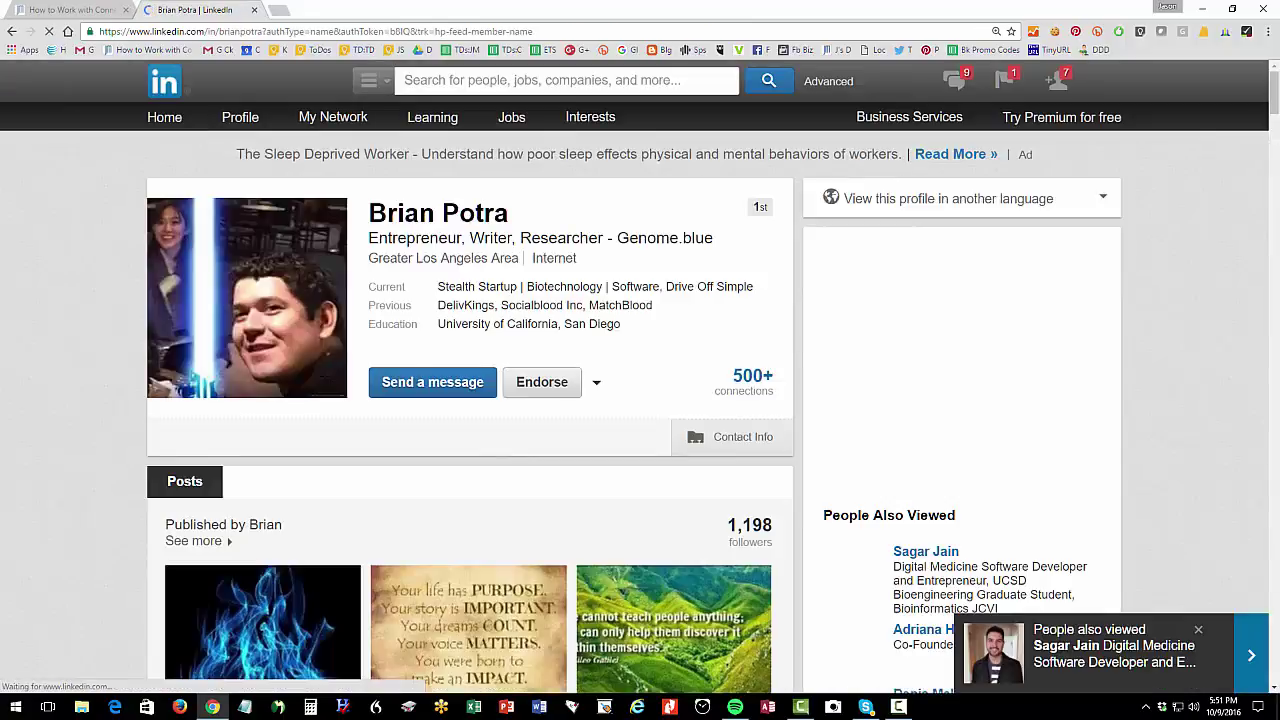
# Examine the relationship section of the Genome.blue entrepreneur's profile, and return to the newsfeed to browse the posts around his #AcademyX update
pyautogui.scroll(-3, 365, 372)
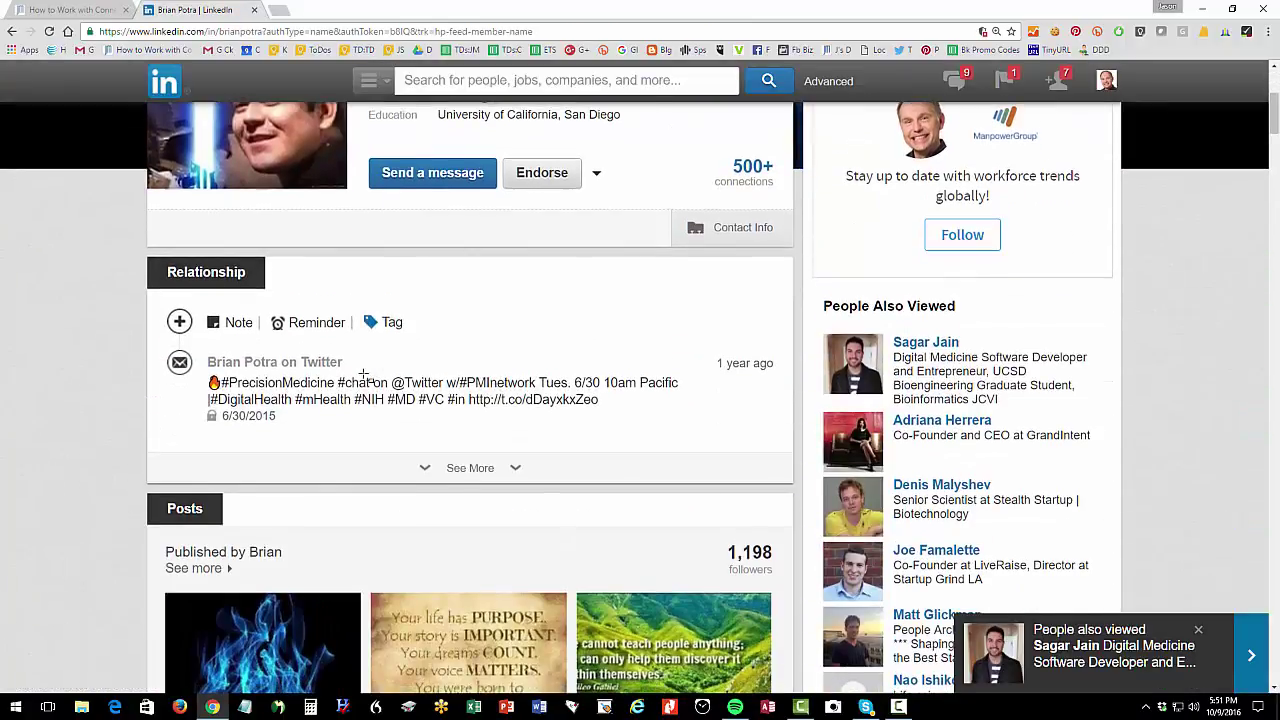
pyautogui.click(12, 31)
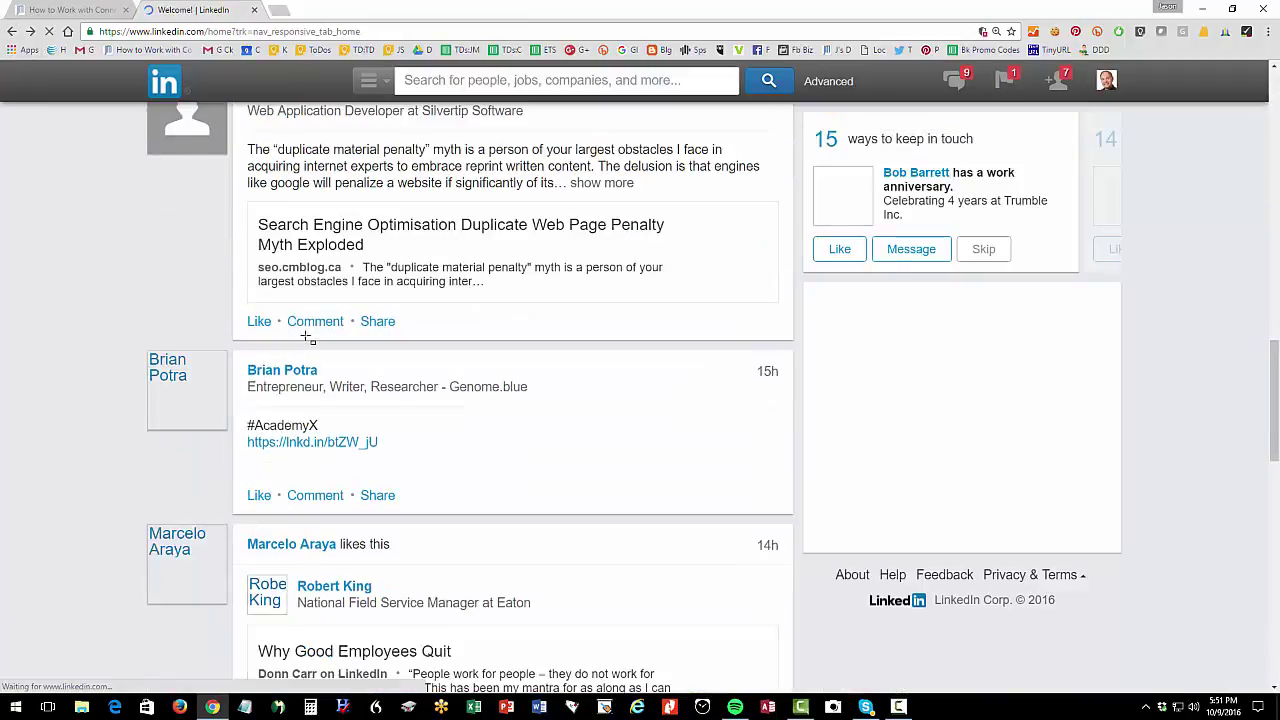
pyautogui.scroll(-2, 305, 338)
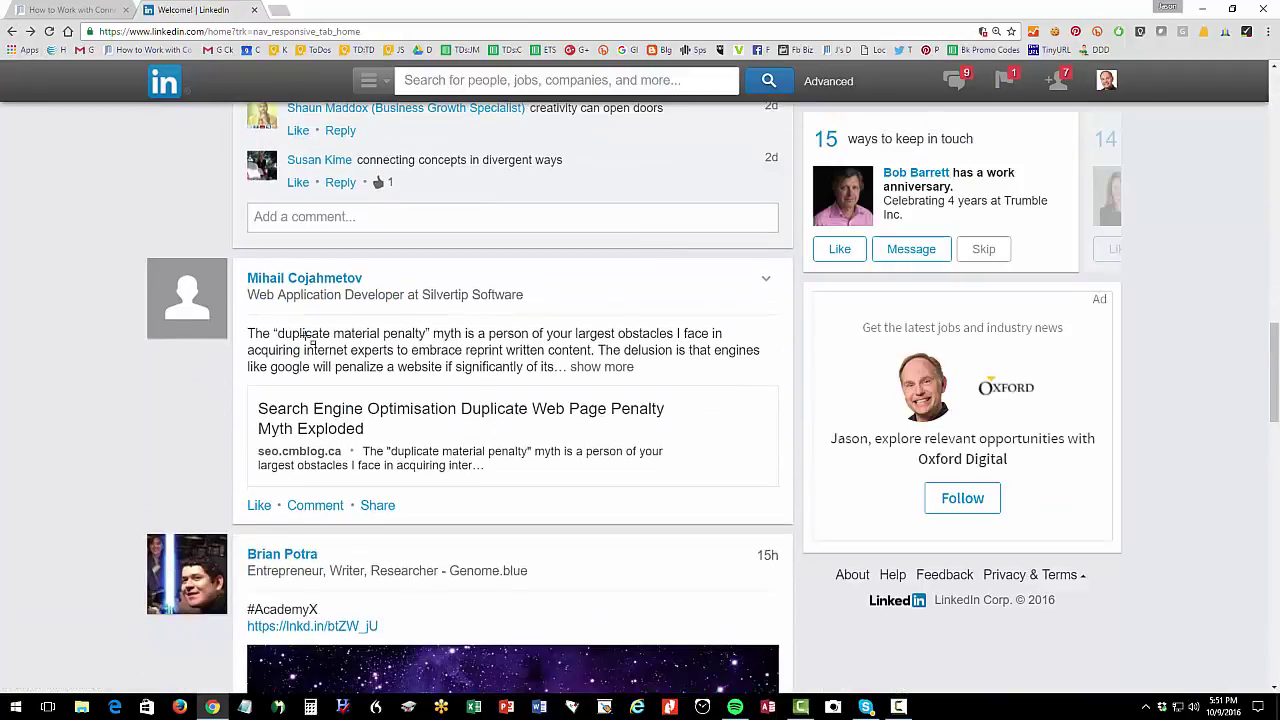
pyautogui.scroll(-4, 305, 338)
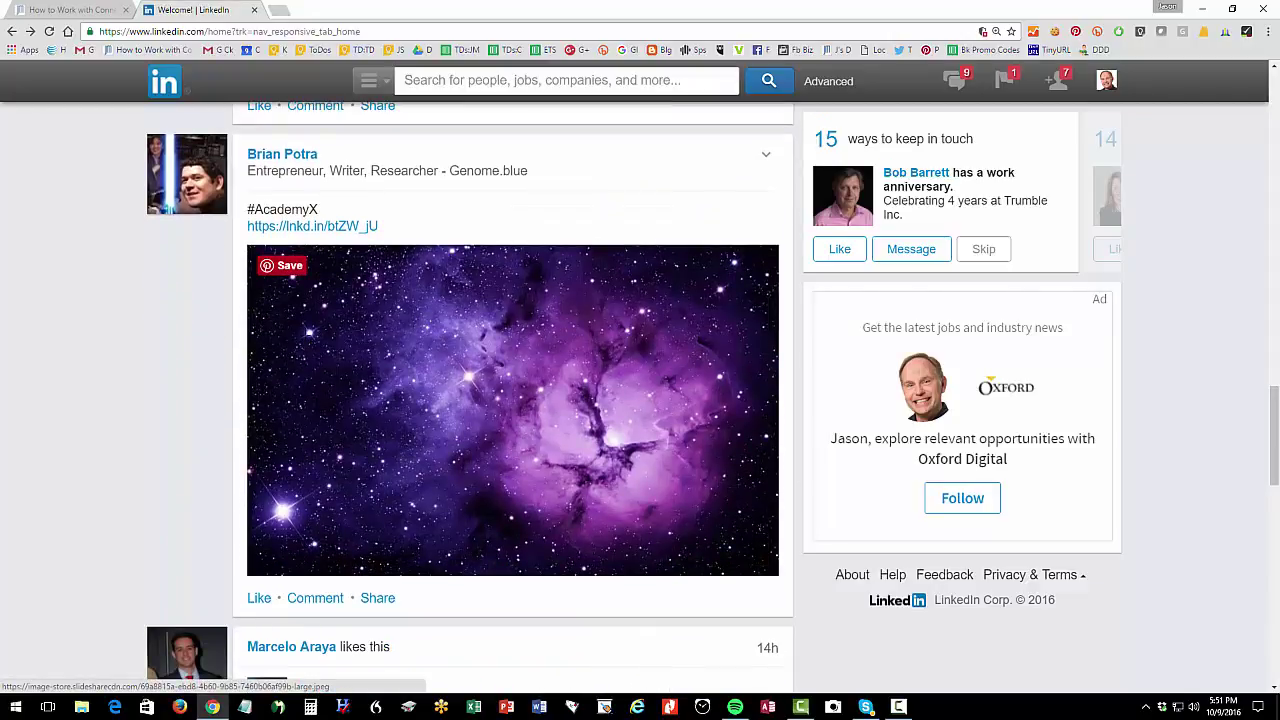
pyautogui.scroll(7, 306, 337)
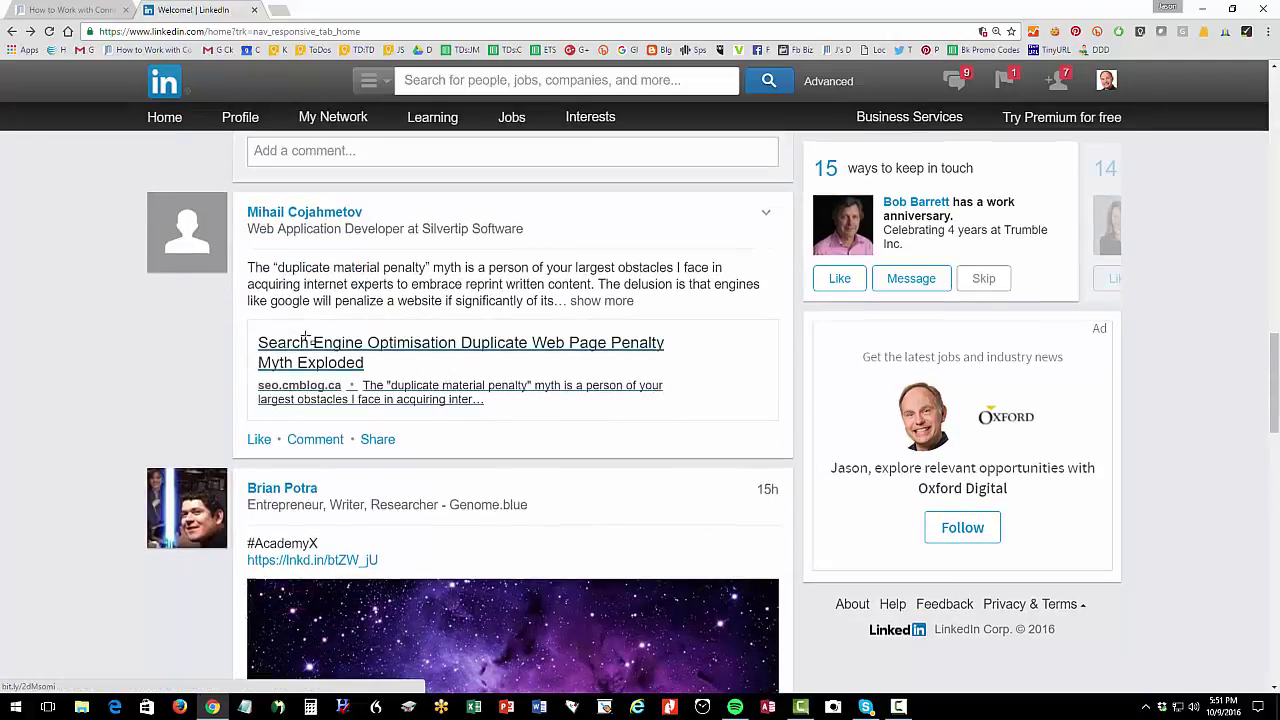
# Switch to the LinkedIn connections article and highlight the whole Second-level Connections section, including its three sub-bullets
pyautogui.click(100, 8)
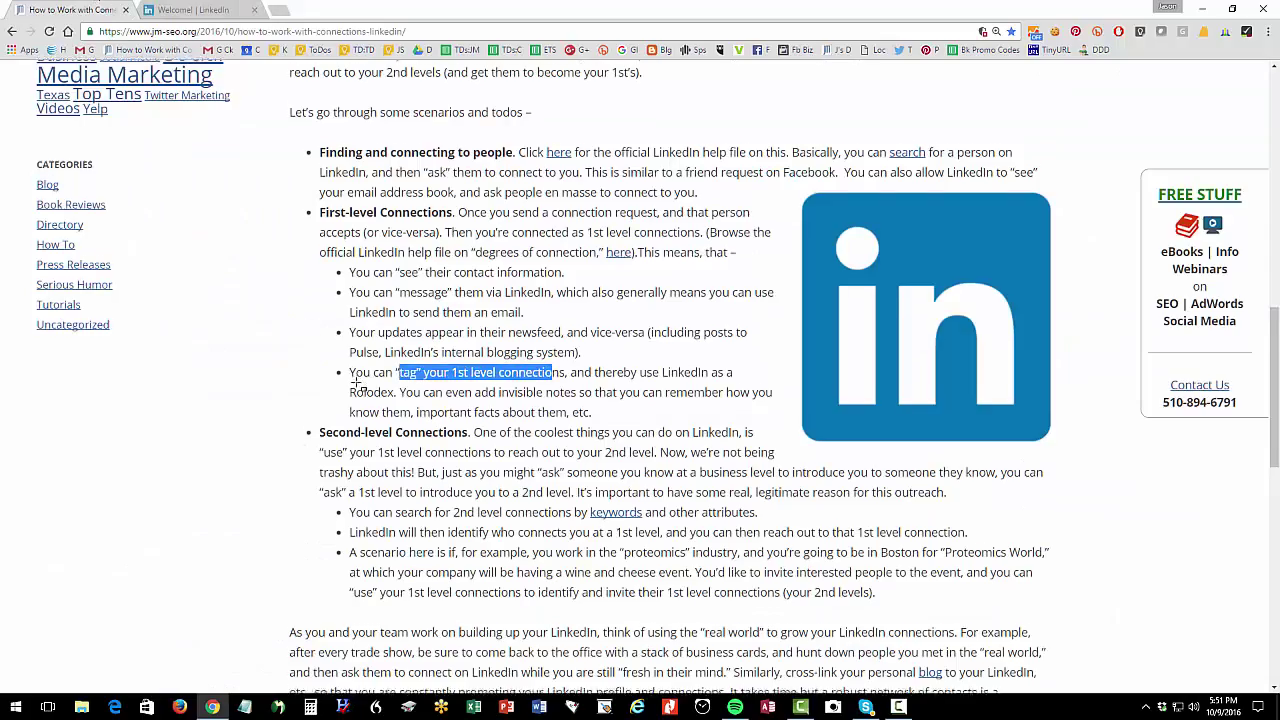
pyautogui.scroll(-1, 340, 330)
pyautogui.click(320, 298)
pyautogui.moveTo(320, 298); pyautogui.dragTo(893, 468)
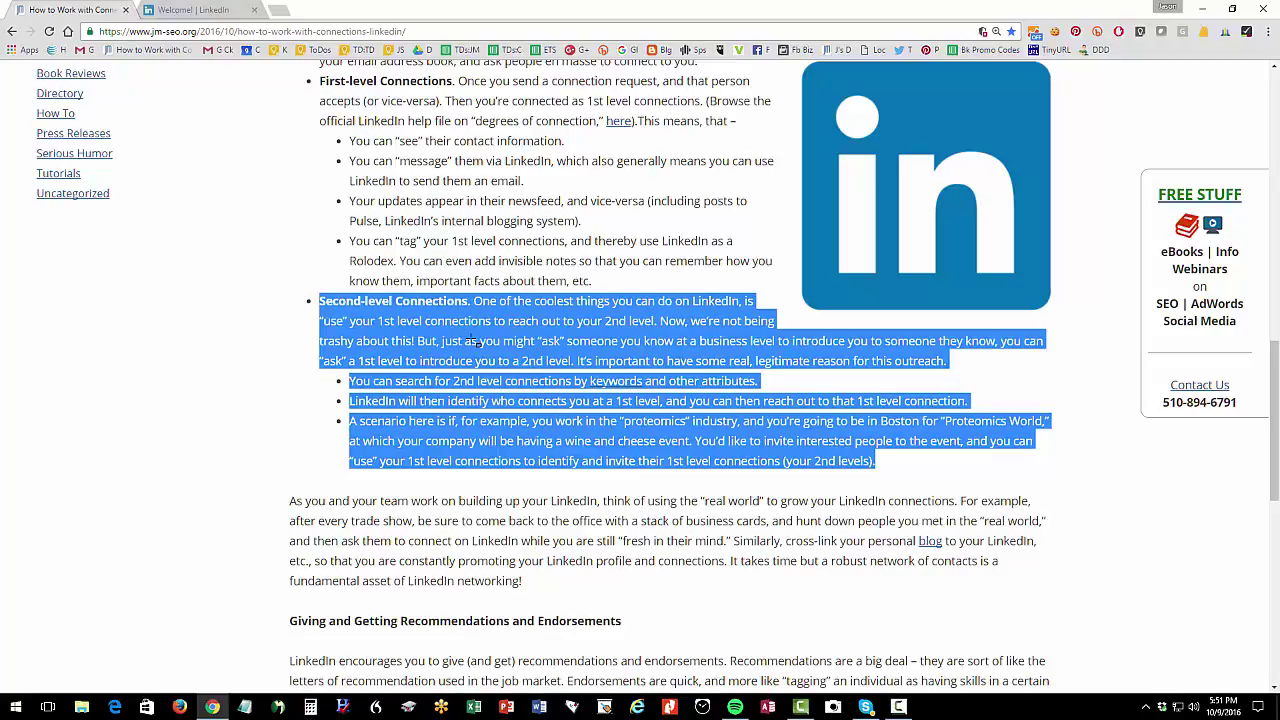
# Switch back to LinkedIn, search for "proteomics" and restrict the results to People
pyautogui.click(205, 10)
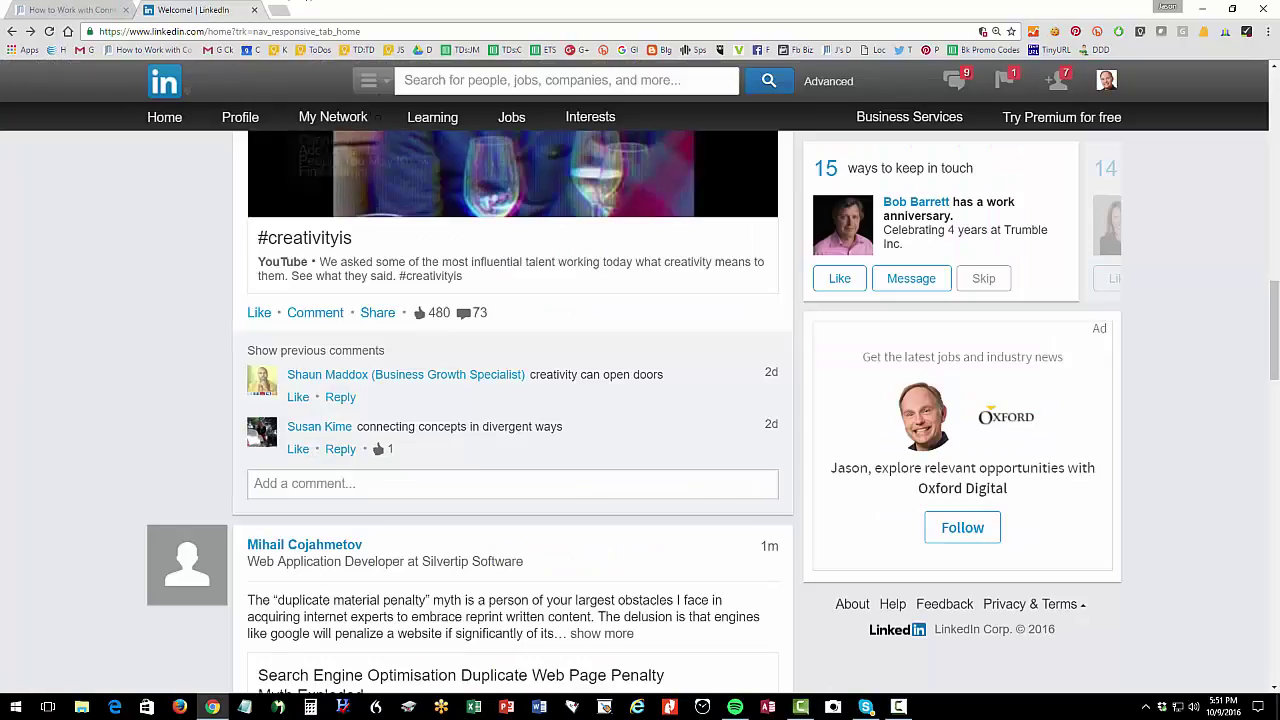
pyautogui.click(431, 79)
pyautogui.write('p')
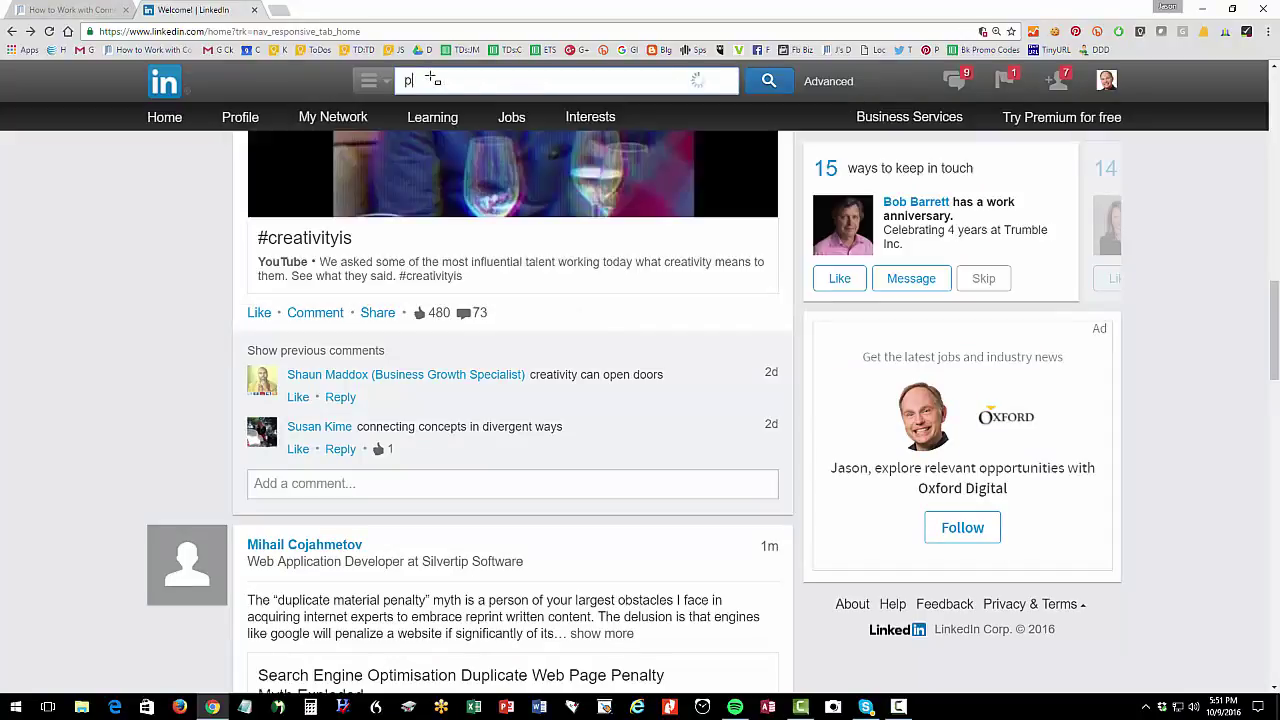
pyautogui.write('roteomics')
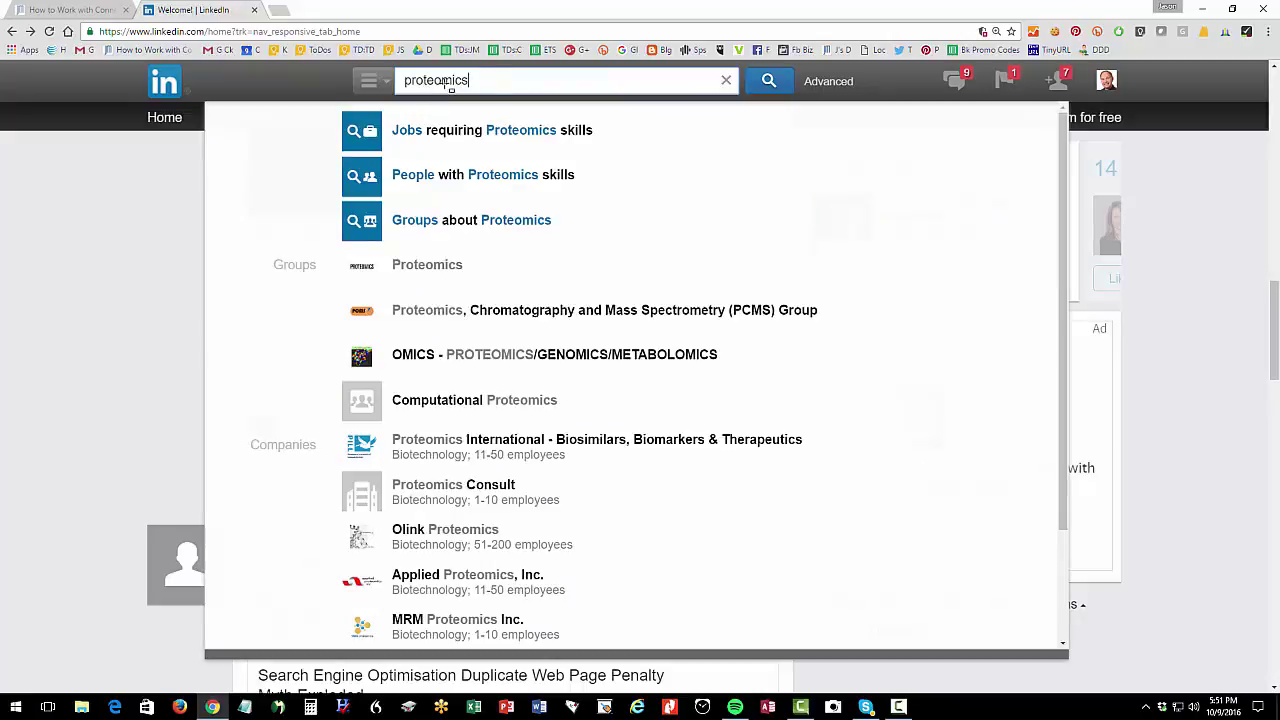
pyautogui.click(768, 80)
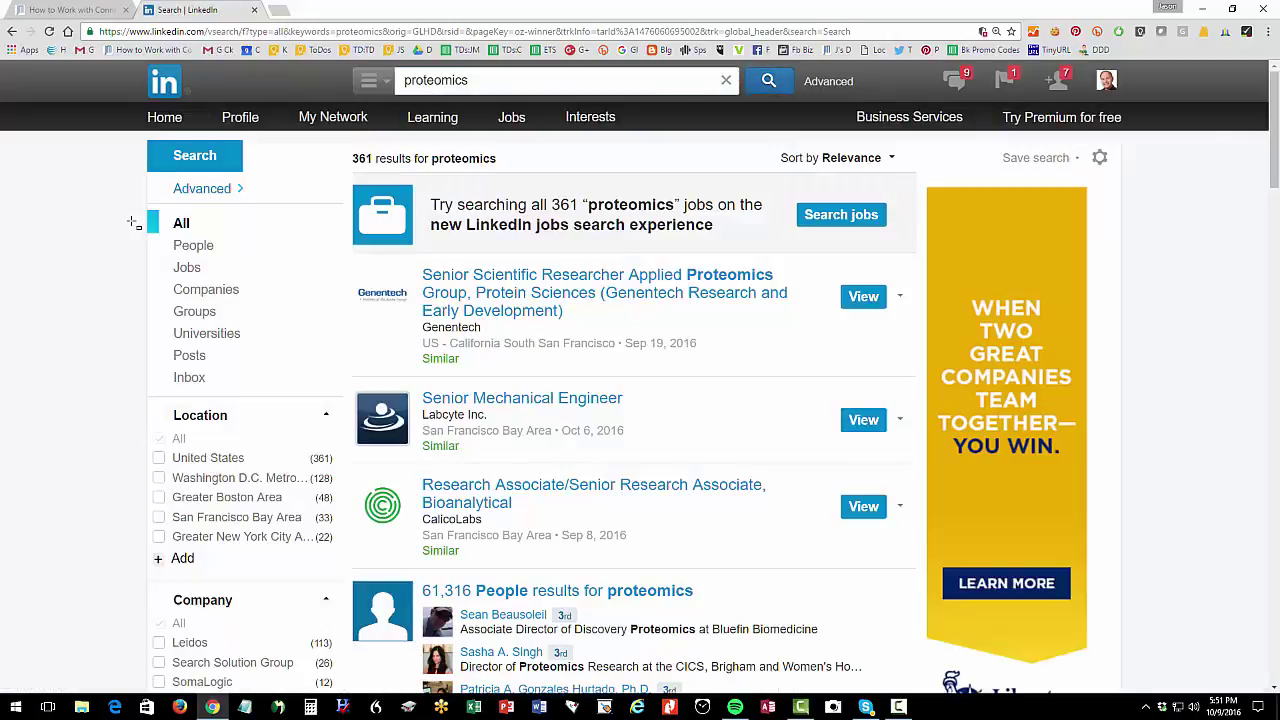
pyautogui.click(183, 245)
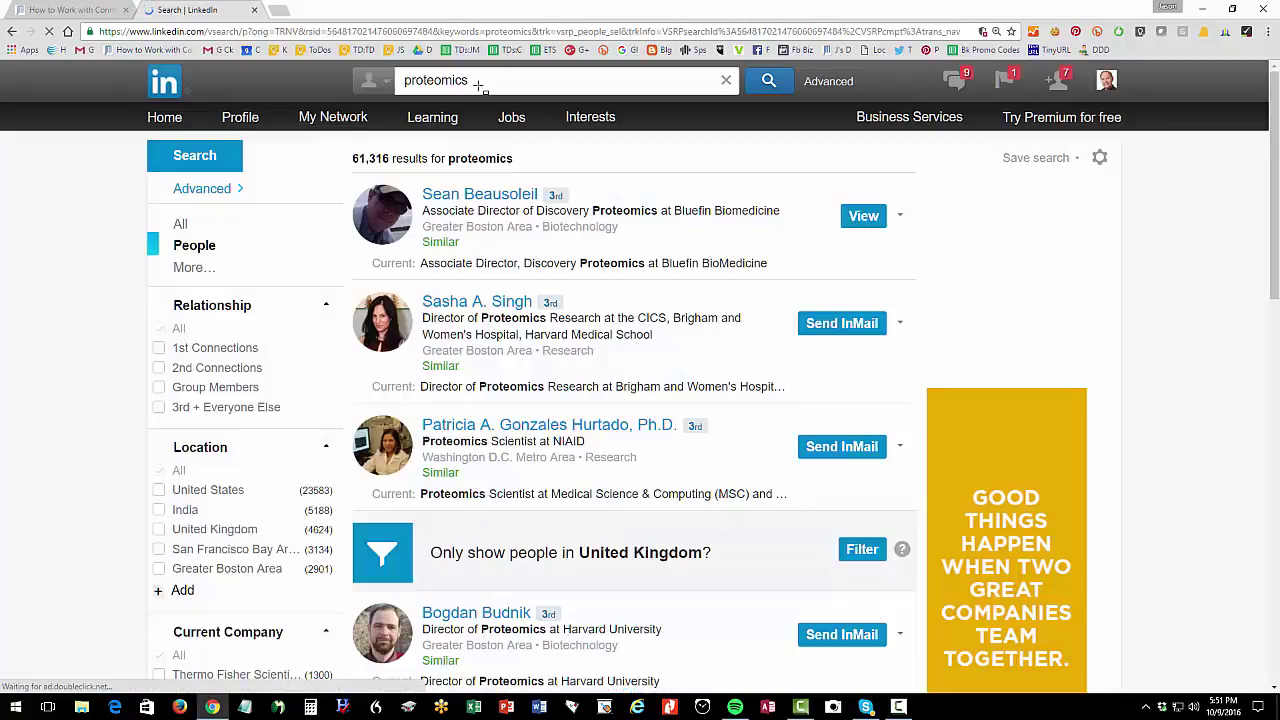
# Narrow the proteomics people results to the Greater Boston Area, browse them and remove the location filter
pyautogui.moveTo(470, 80); pyautogui.dragTo(400, 80)
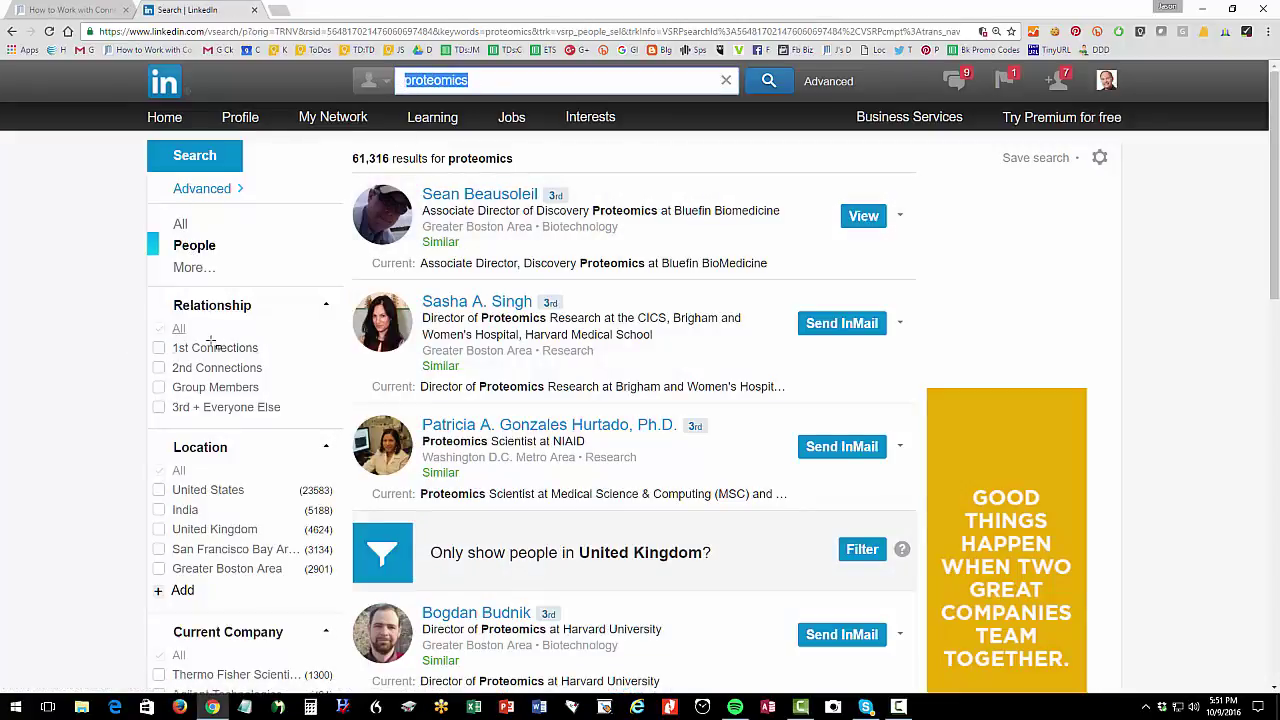
pyautogui.scroll(-1, 210, 368)
pyautogui.scroll(-1, 210, 368)
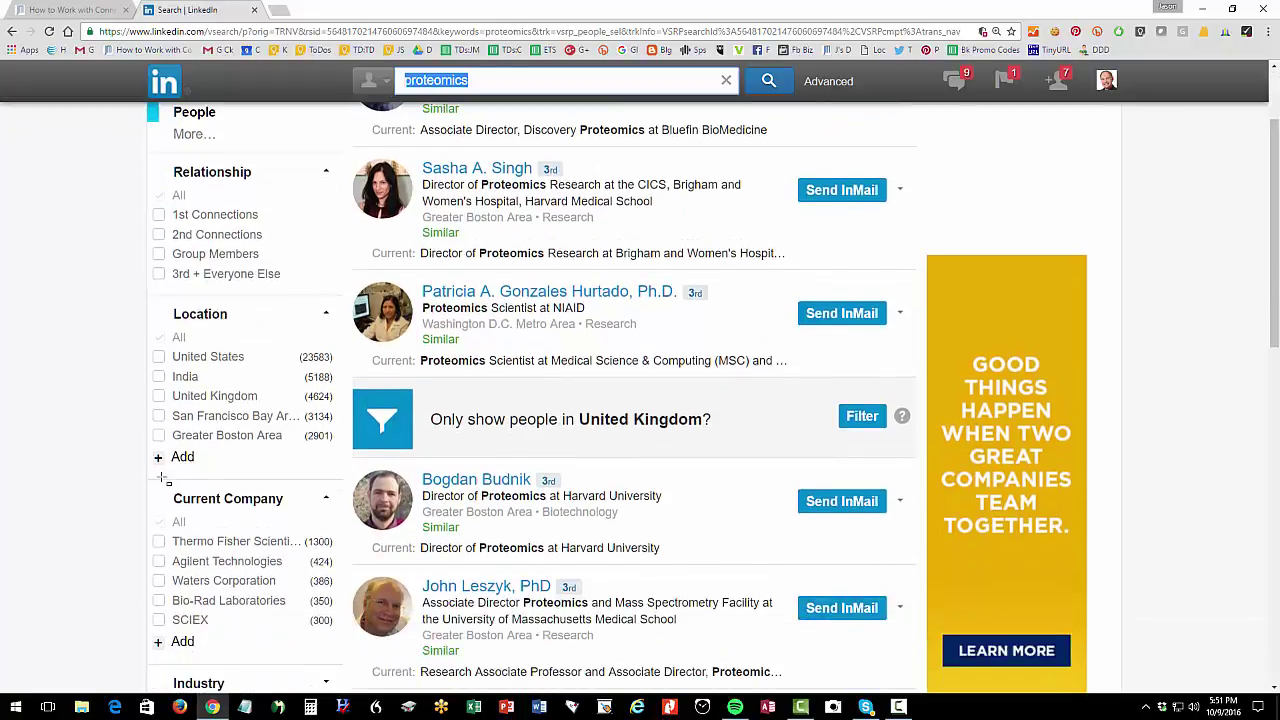
pyautogui.click(159, 435)
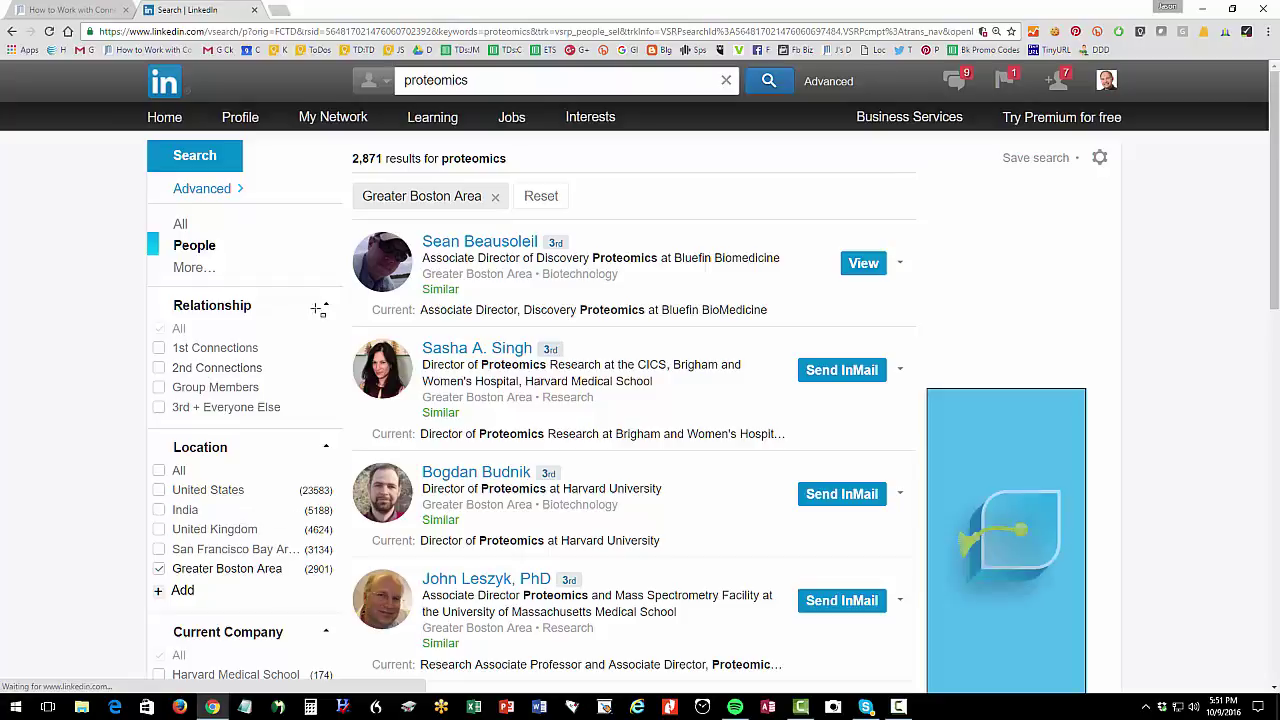
pyautogui.scroll(-7, 541, 378)
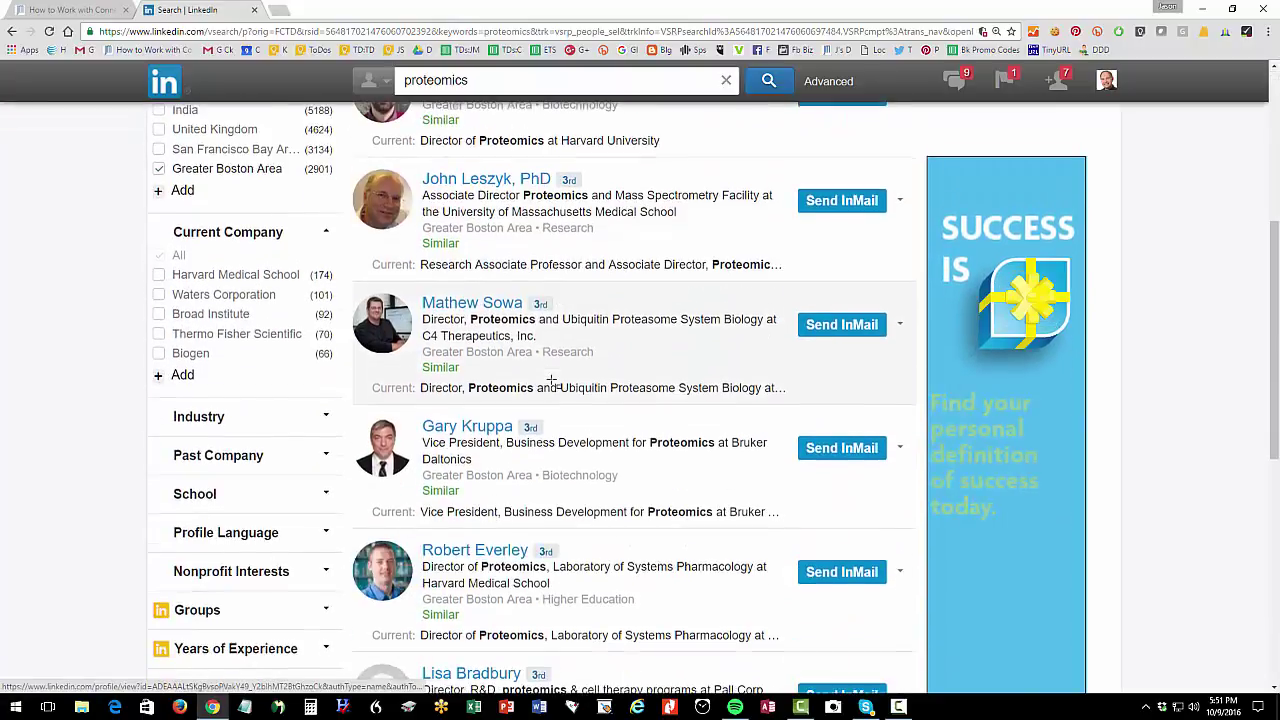
pyautogui.scroll(4, 294, 414)
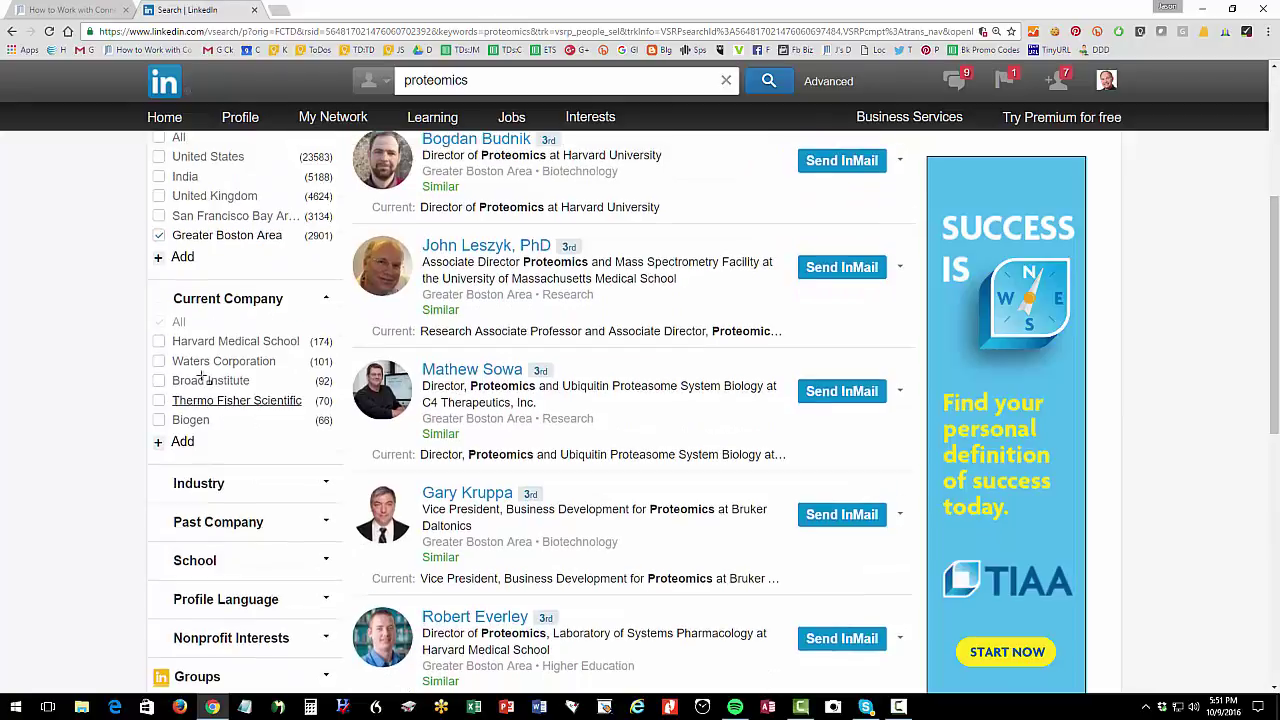
pyautogui.click(159, 235)
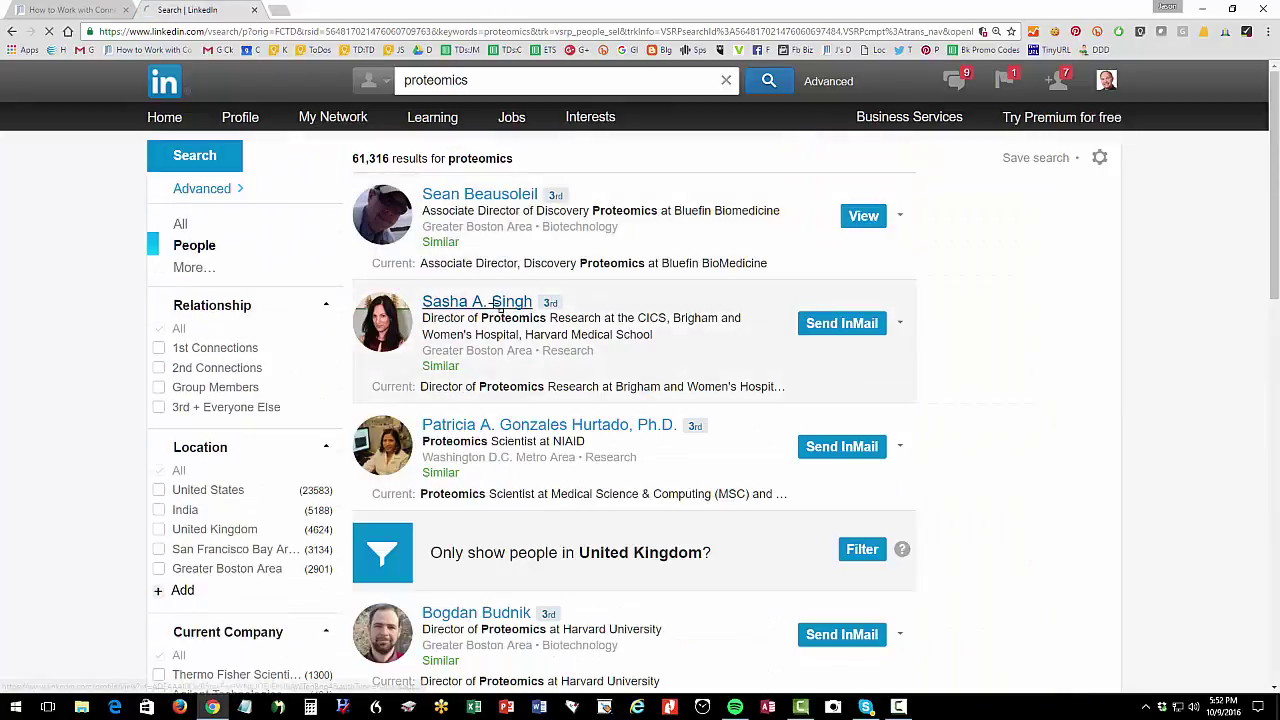
# Filter the proteomics people results by 2nd Connections and the Greater Boston Area
pyautogui.click(216, 368)
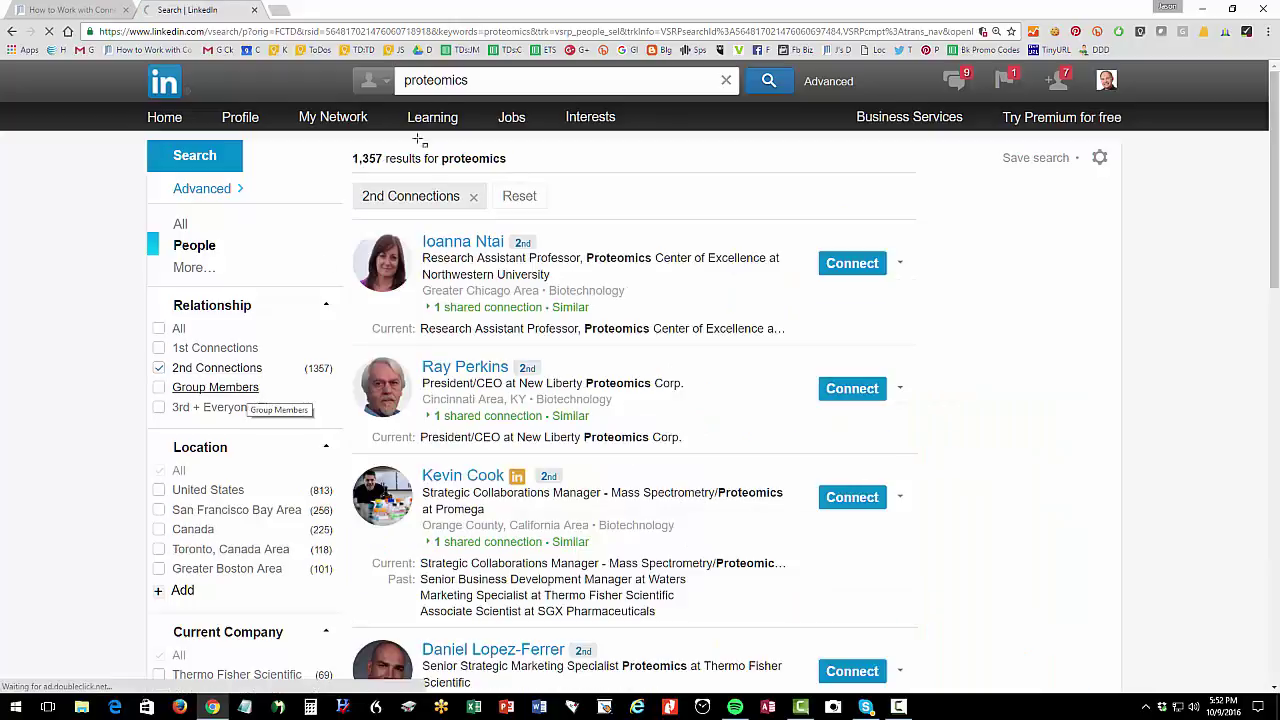
pyautogui.doubleClick(424, 80)
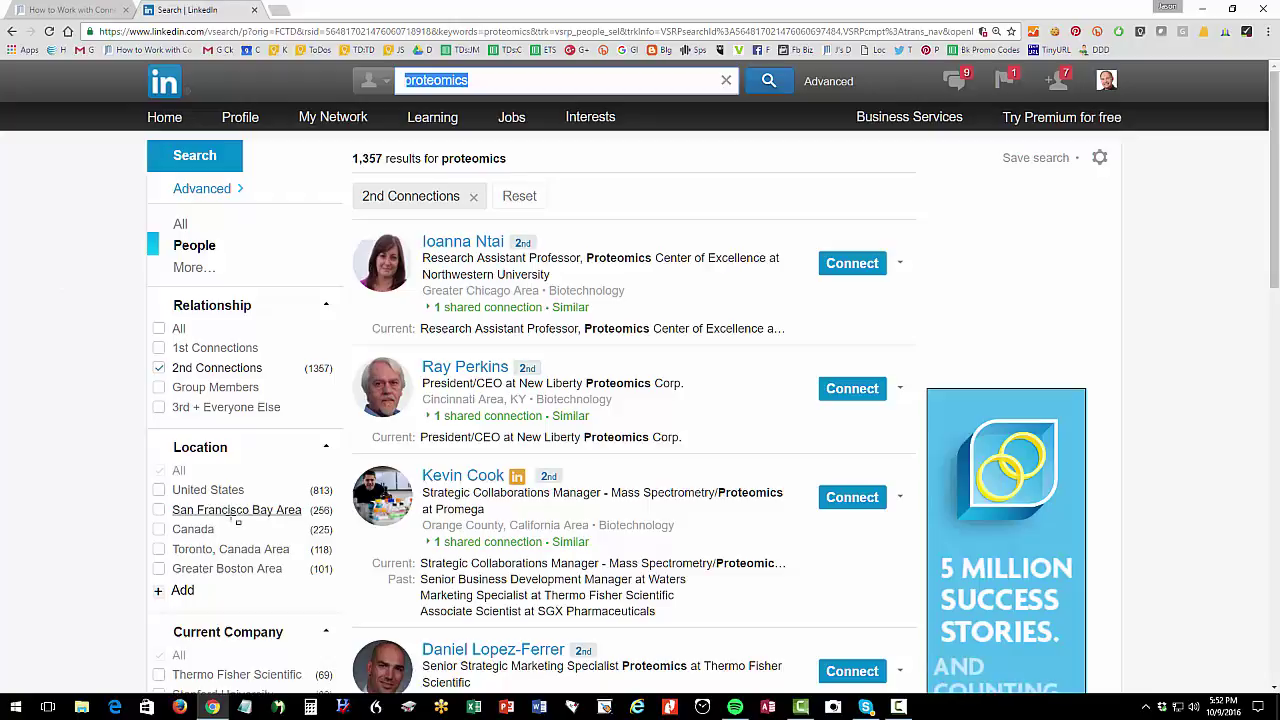
pyautogui.click(165, 570)
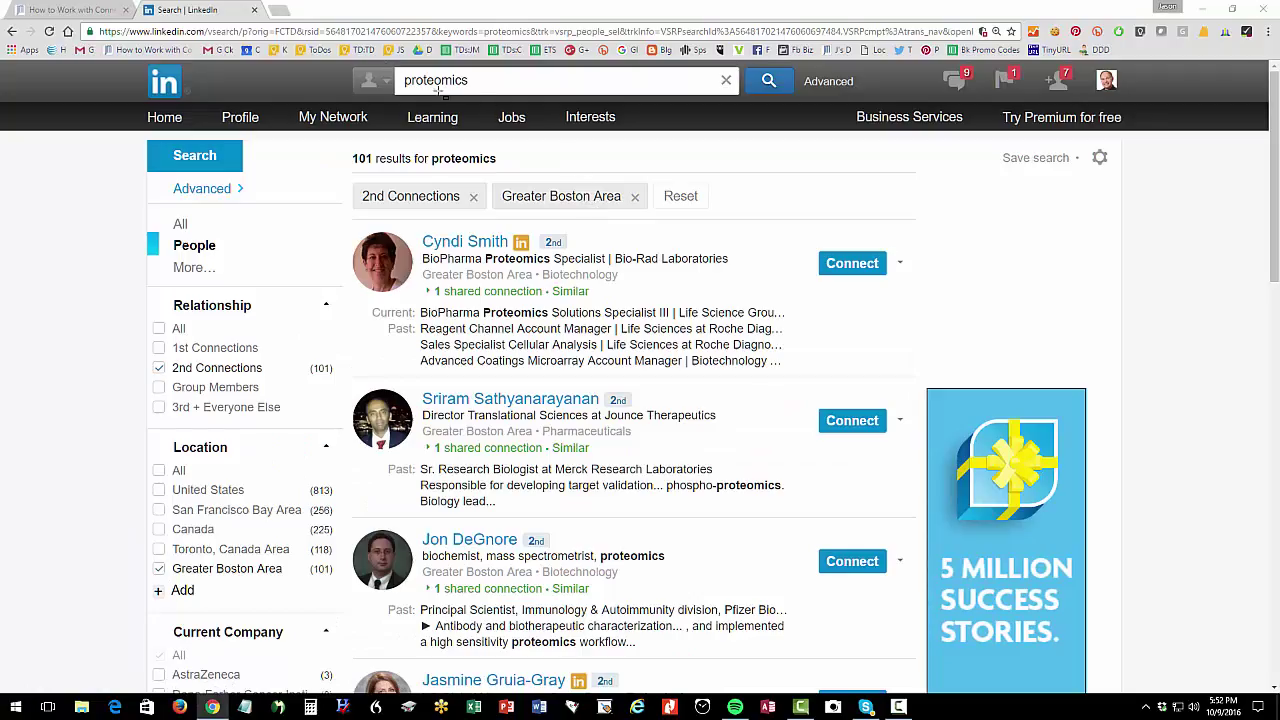
# Frame the search keyword, the Greater Boston Area and 2nd Connections filters and the first three people with marker boxes, and clear the markings
pyautogui.moveTo(384, 68); pyautogui.dragTo(488, 98)
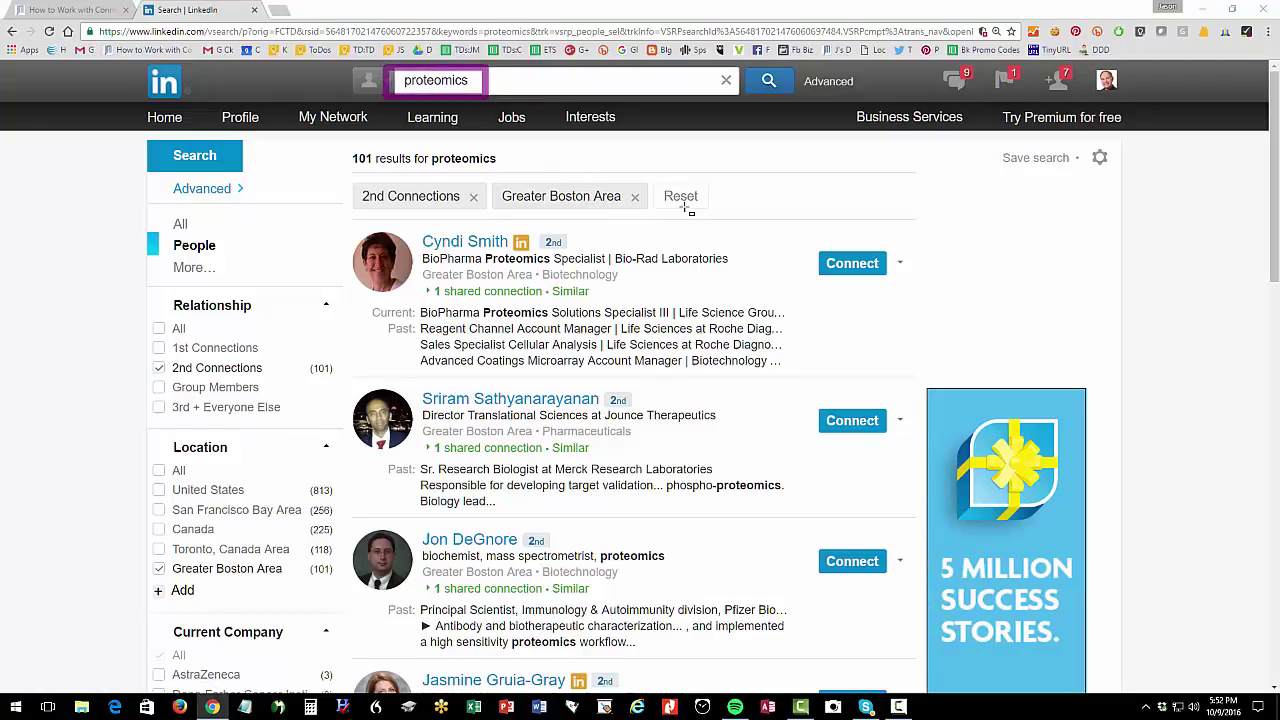
pyautogui.moveTo(492, 168); pyautogui.dragTo(700, 222)
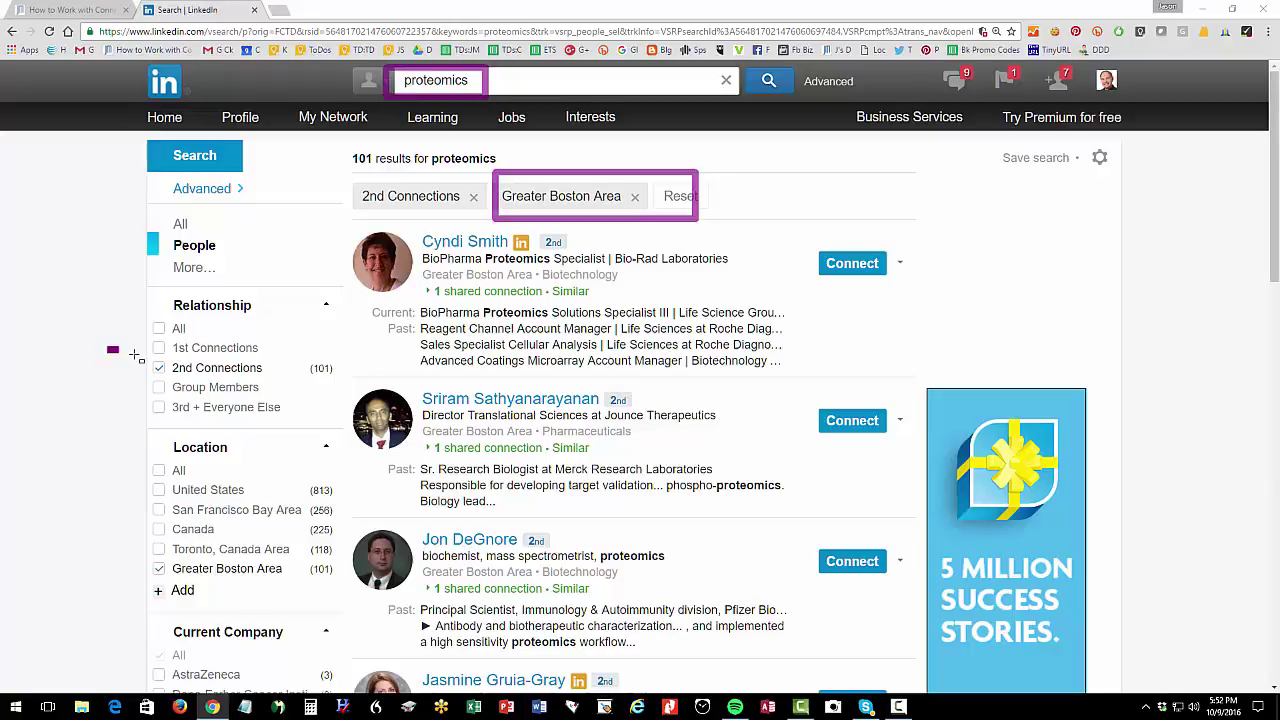
pyautogui.moveTo(106, 348); pyautogui.dragTo(293, 386)
pyautogui.moveTo(331, 216)
pyautogui.mouseDown()
pyautogui.moveTo(700, 352)
pyautogui.moveTo(924, 370)
pyautogui.mouseUp()
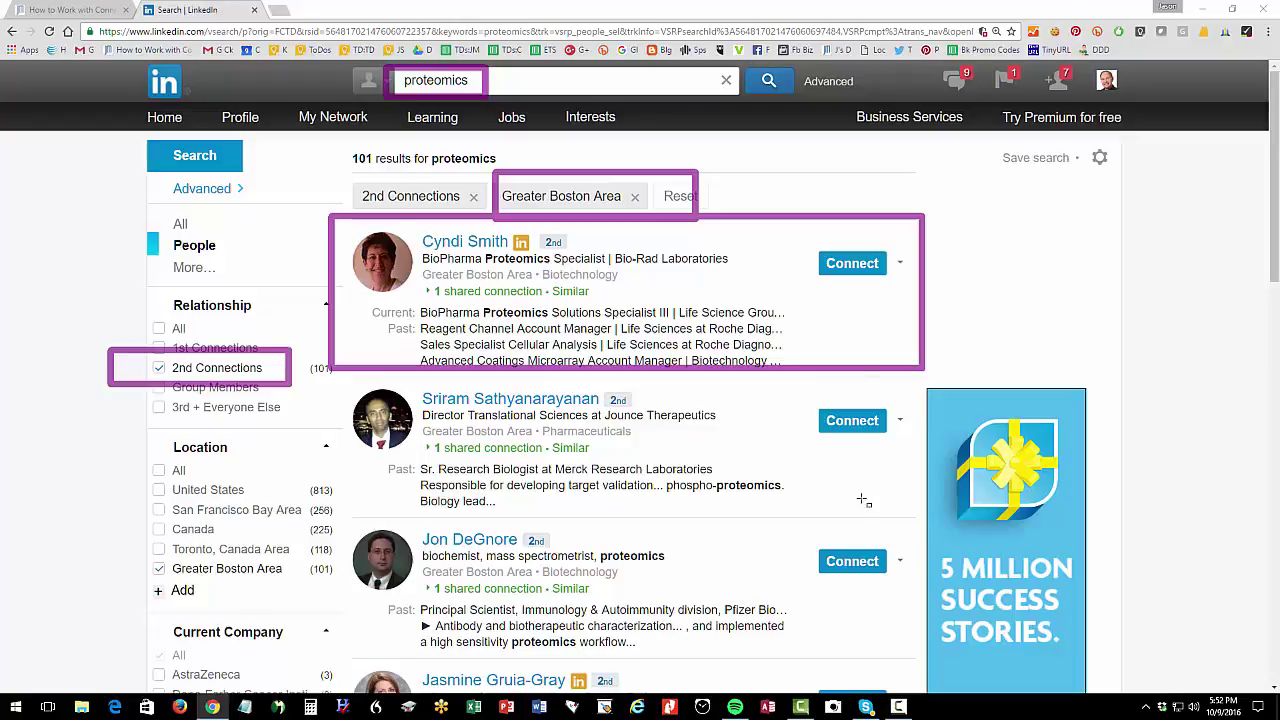
pyautogui.moveTo(353, 379); pyautogui.dragTo(864, 503)
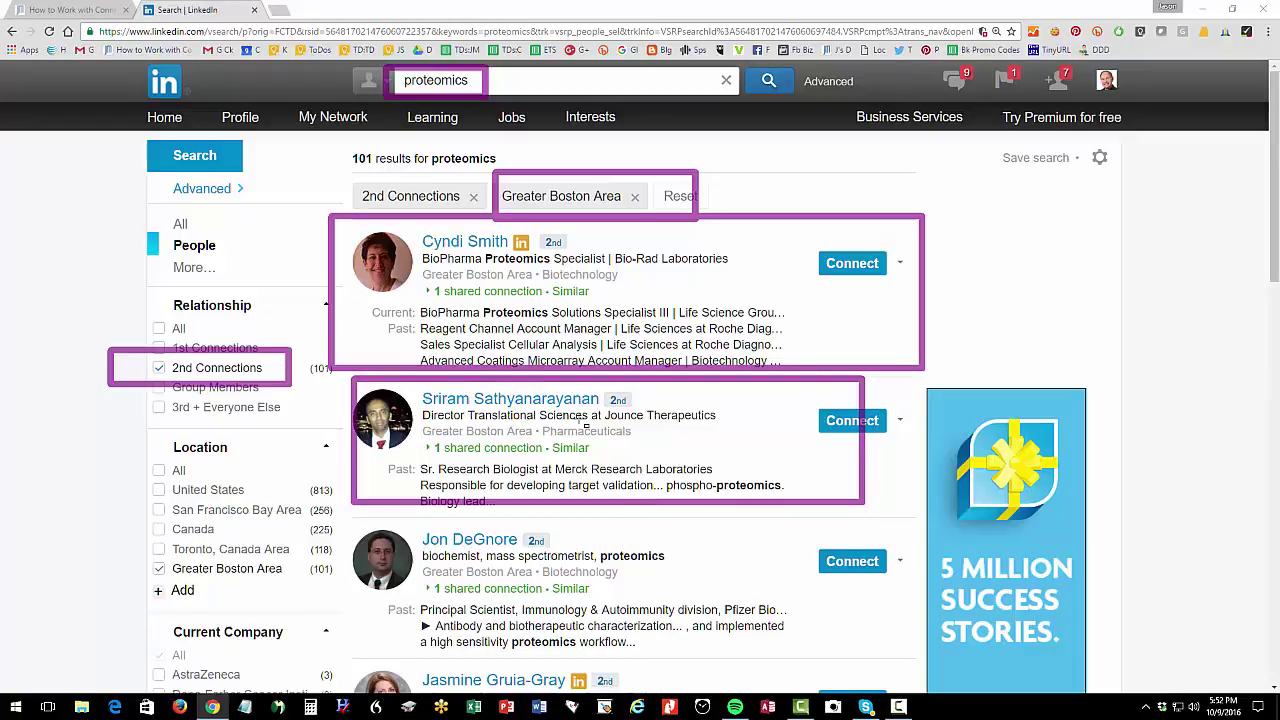
pyautogui.moveTo(385, 528); pyautogui.dragTo(546, 564)
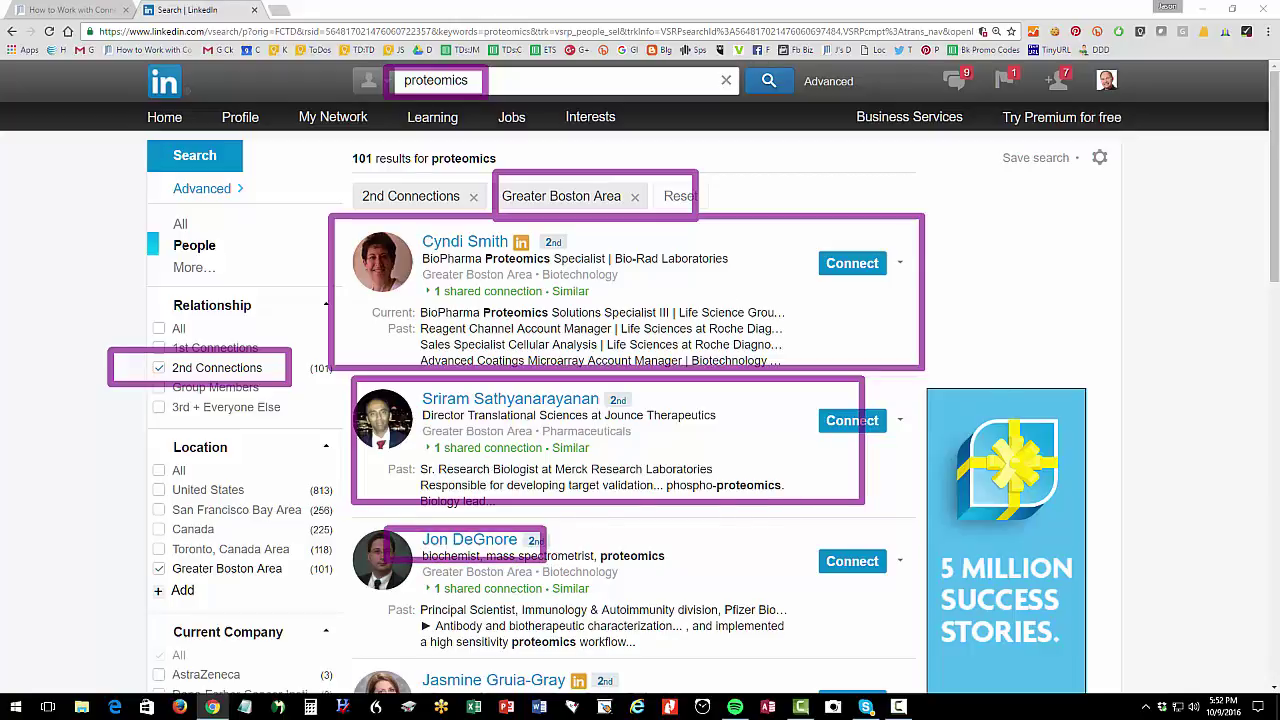
pyautogui.press('Escape')
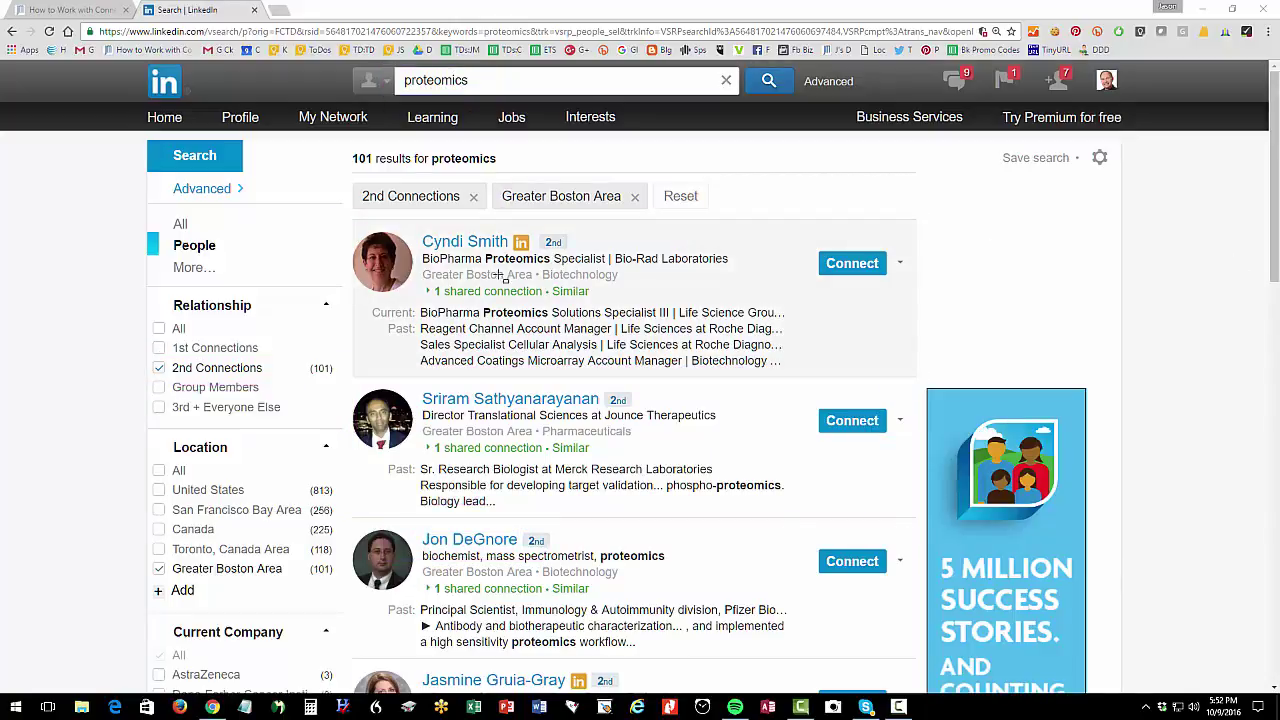
# Open the profile of the Bio-Rad proteomics specialist and check under How You're Connected who the shared 1st-level connection is
pyautogui.click(478, 241)
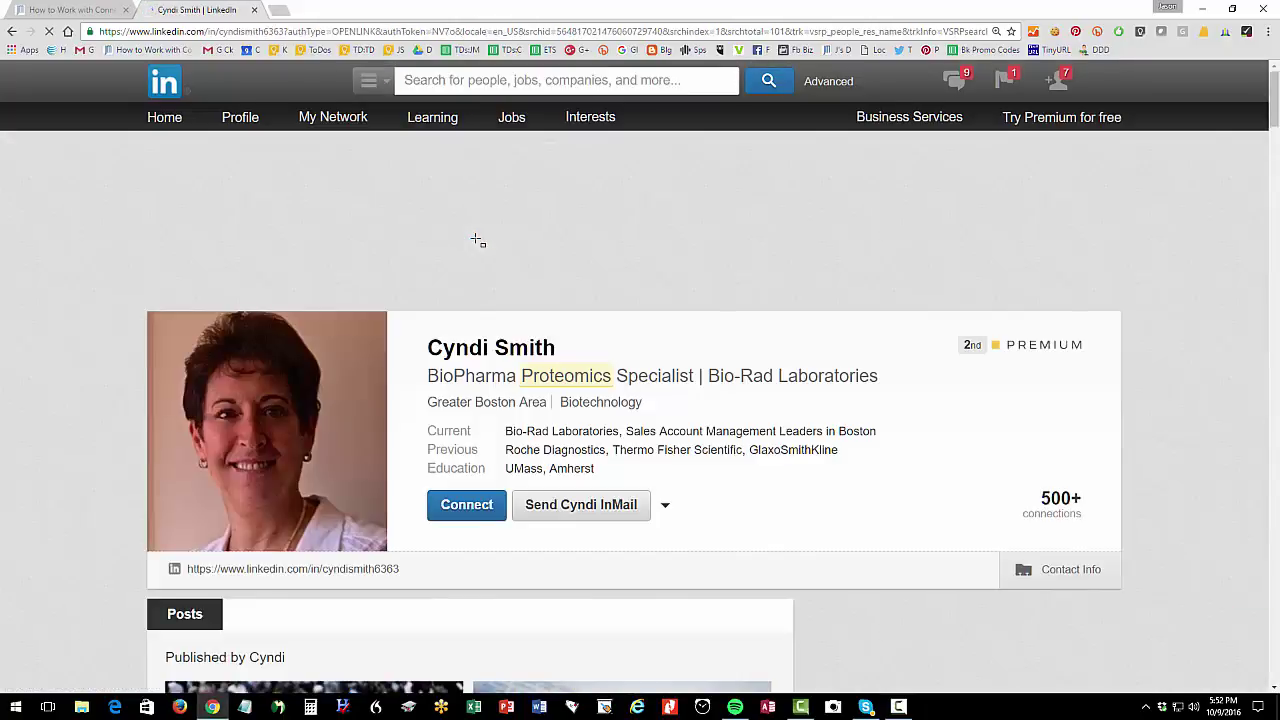
pyautogui.scroll(-3, 530, 246)
pyautogui.scroll(-9, 549, 263)
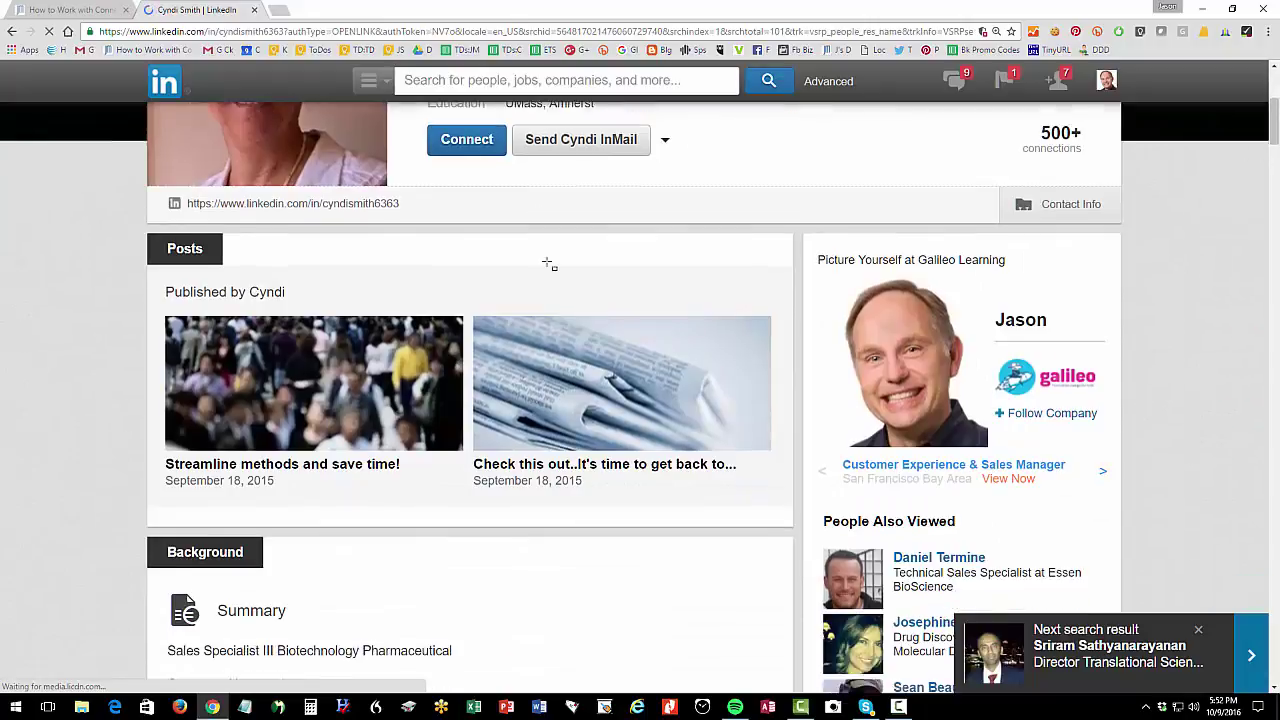
pyautogui.scroll(-1, 551, 263)
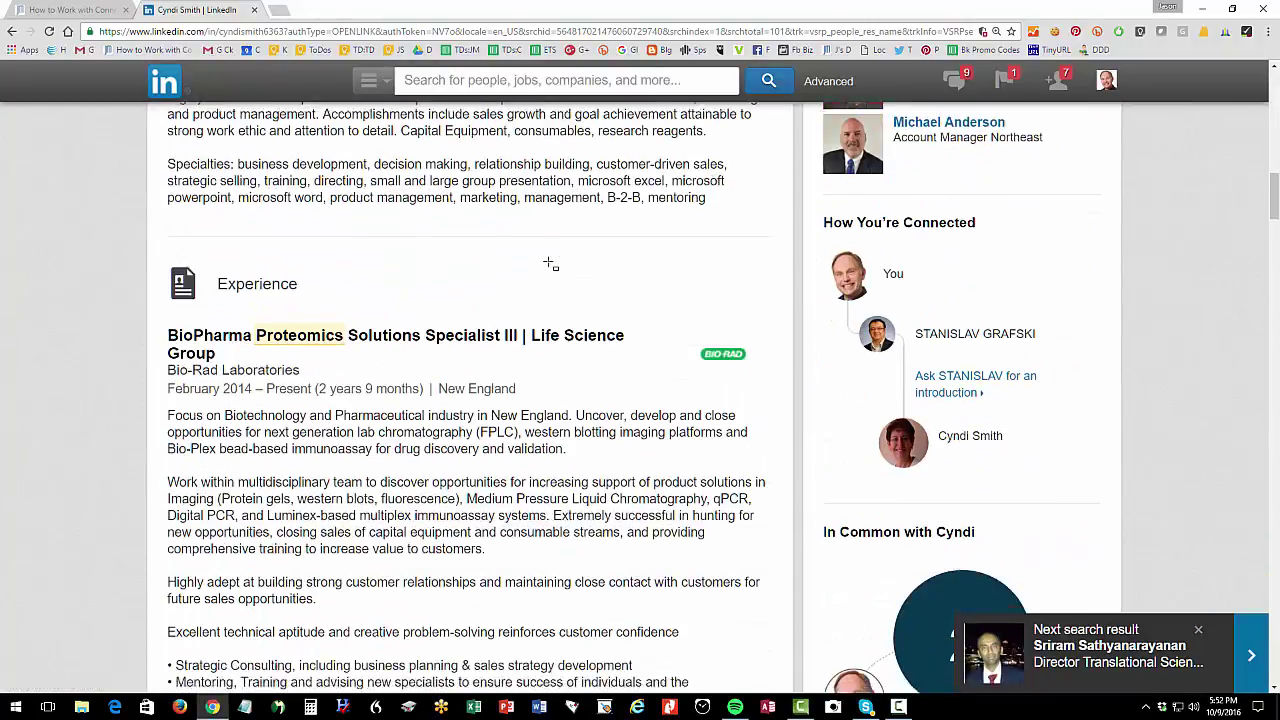
pyautogui.moveTo(930, 318)
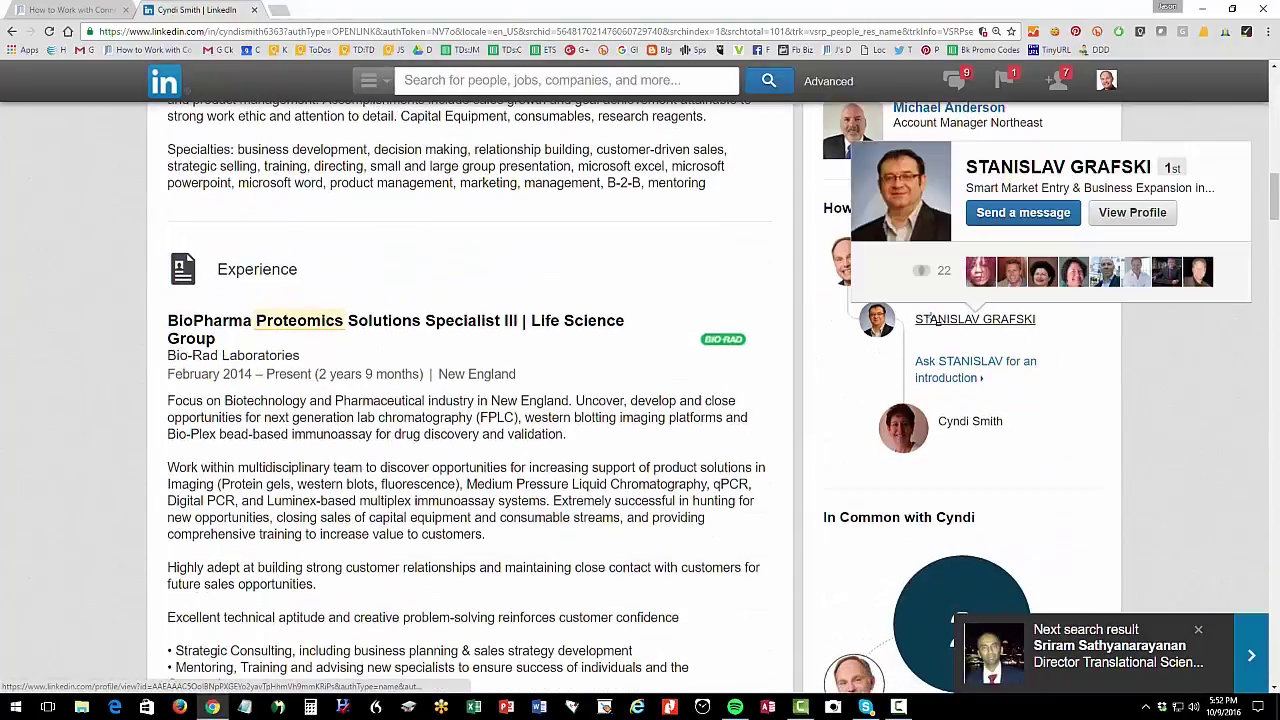
# Ask the shared connection for an introduction to the Bio-Rad specialist, and discard the drafted message to return to the profile
pyautogui.click(953, 365)
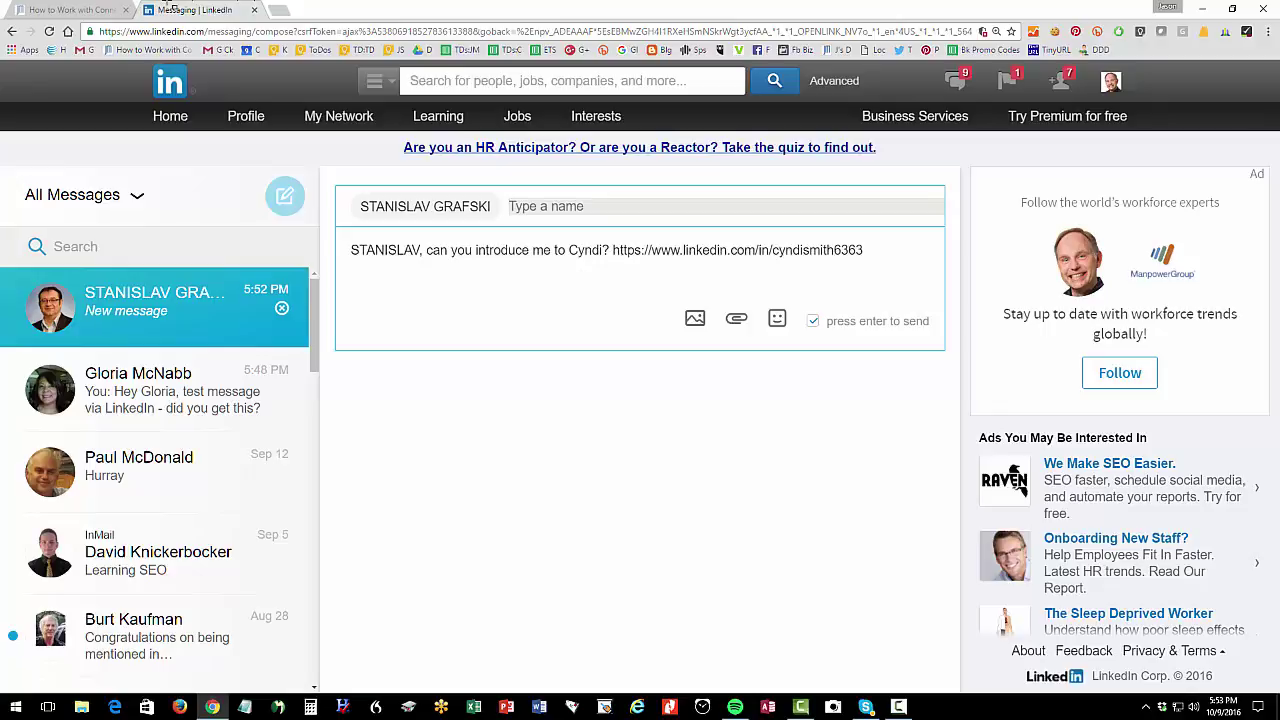
pyautogui.click(12, 31)
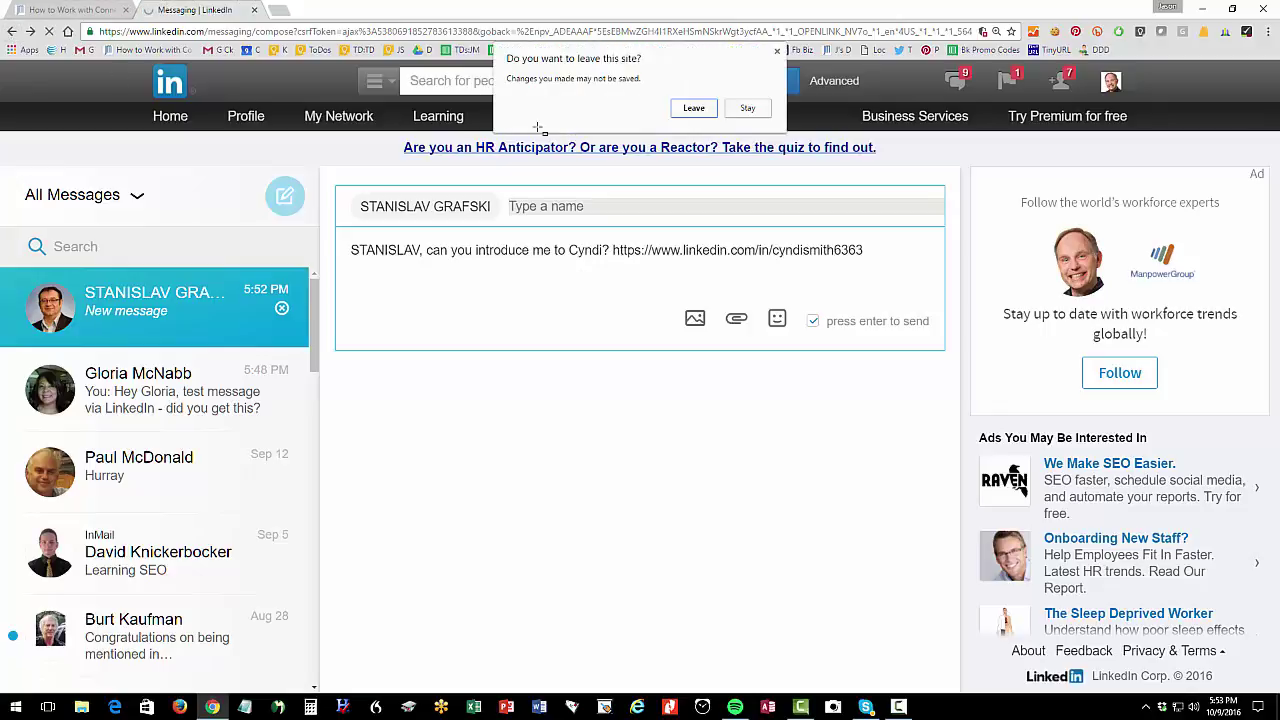
pyautogui.click(694, 108)
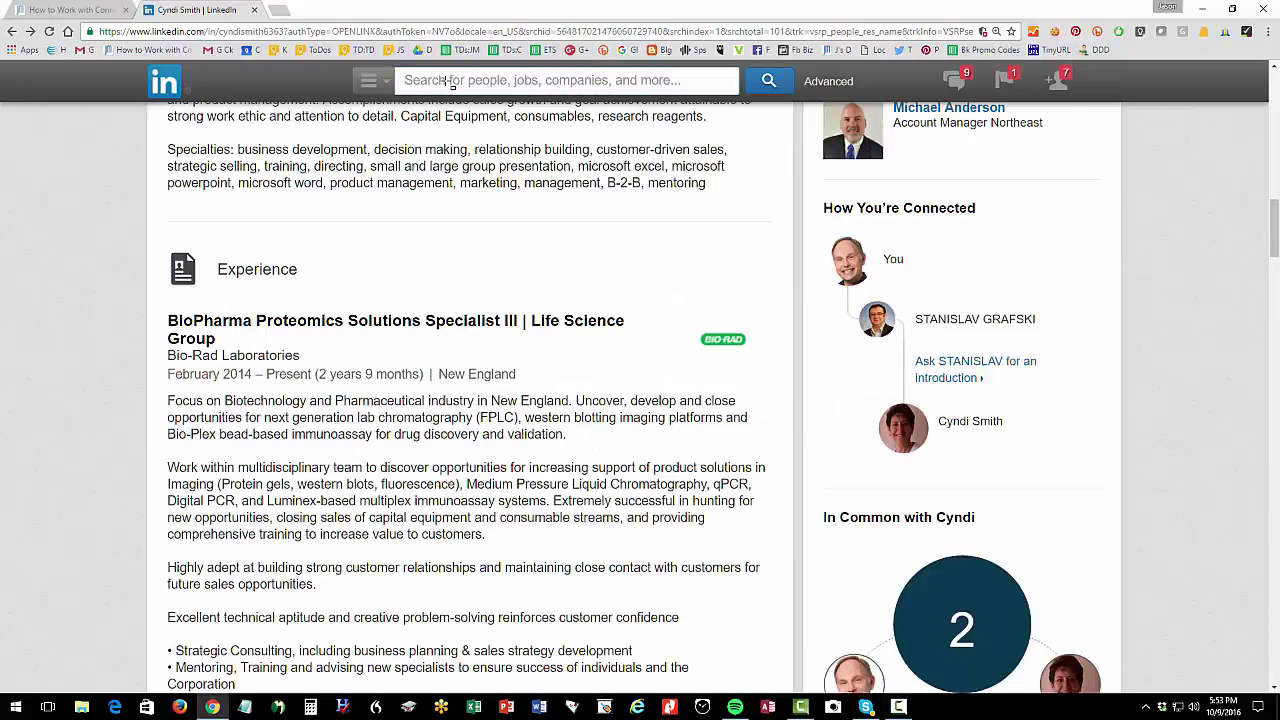
# Rerun the recent search for proteomics, limiting the results to people who are 2nd Connections
pyautogui.click(455, 84)
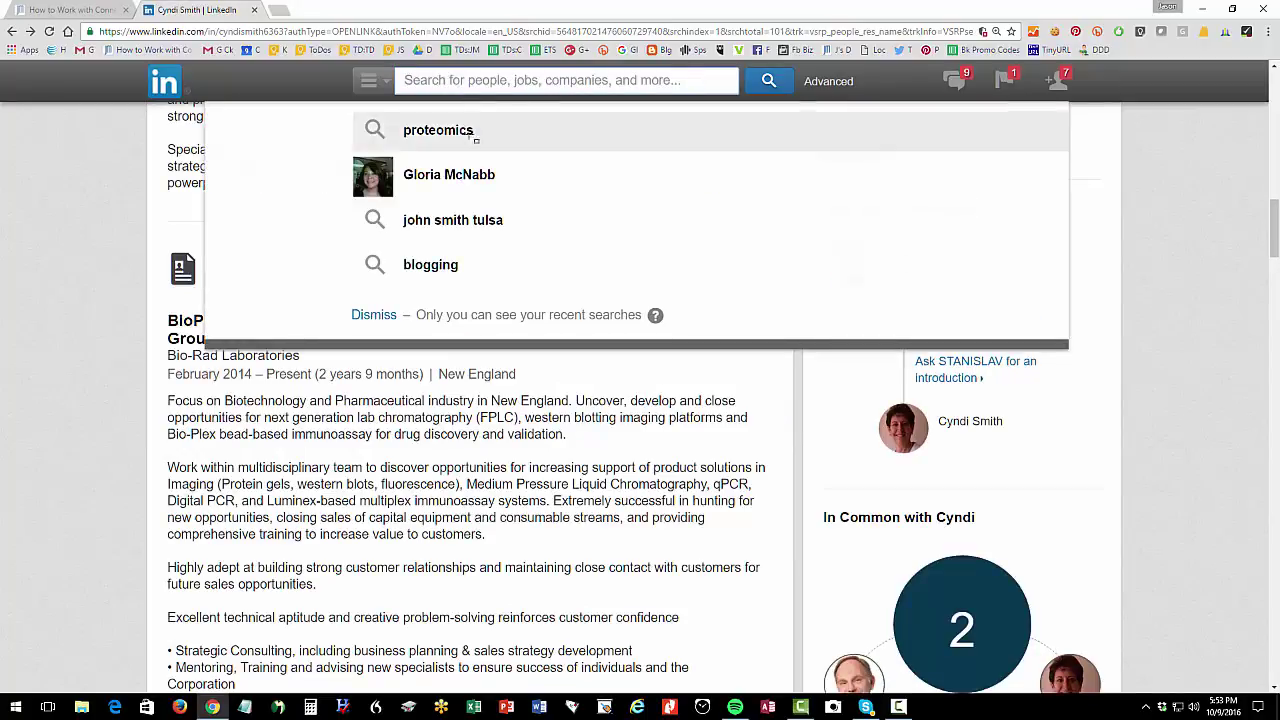
pyautogui.click(455, 138)
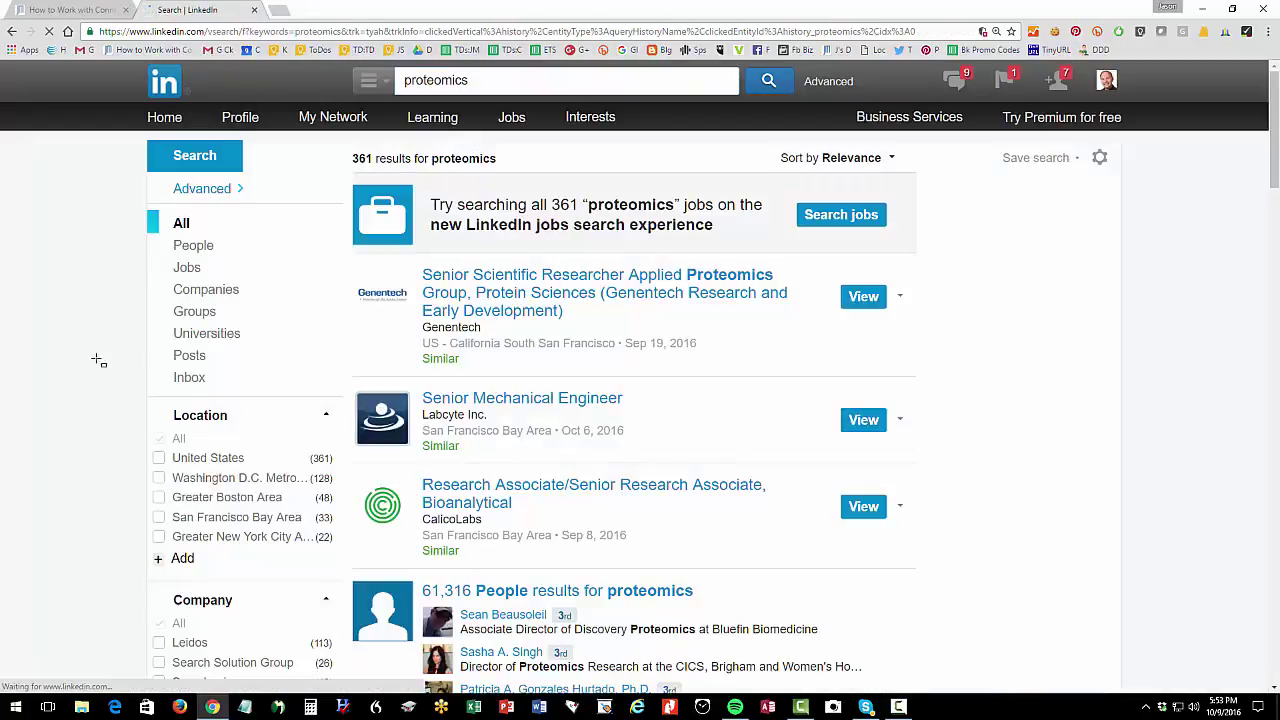
pyautogui.click(180, 245)
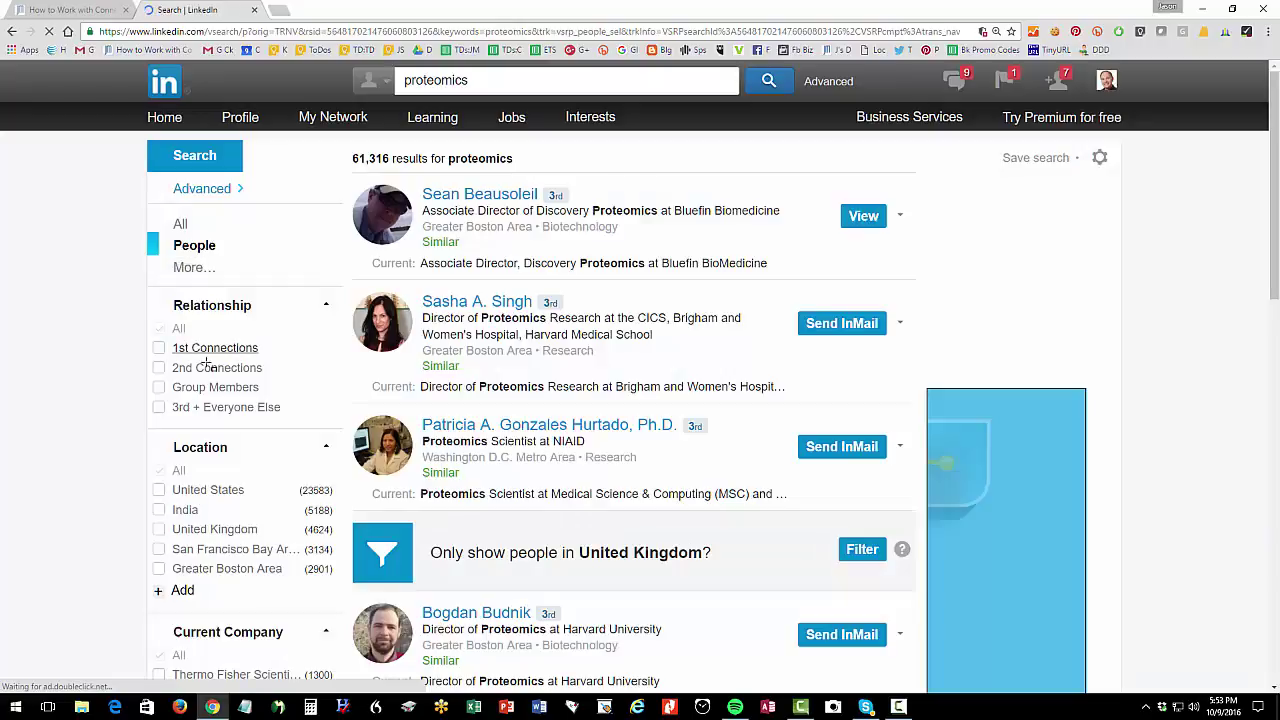
pyautogui.click(210, 368)
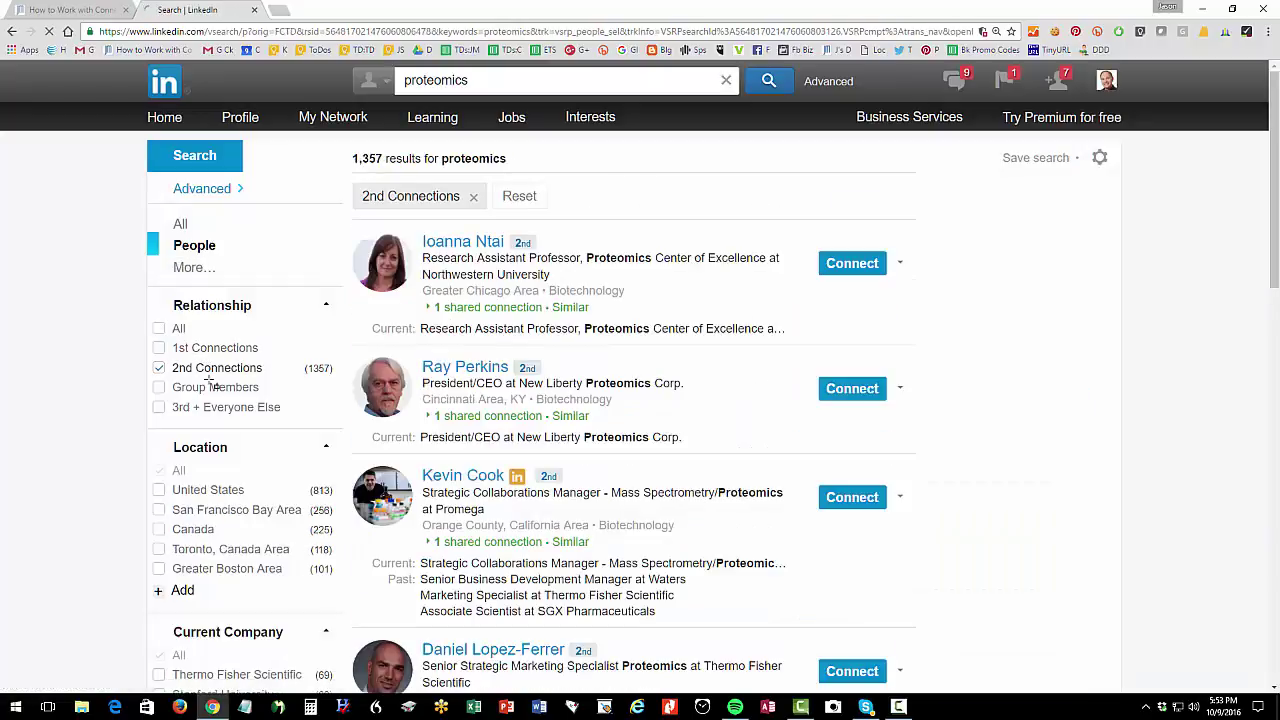
pyautogui.scroll(-1, 212, 375)
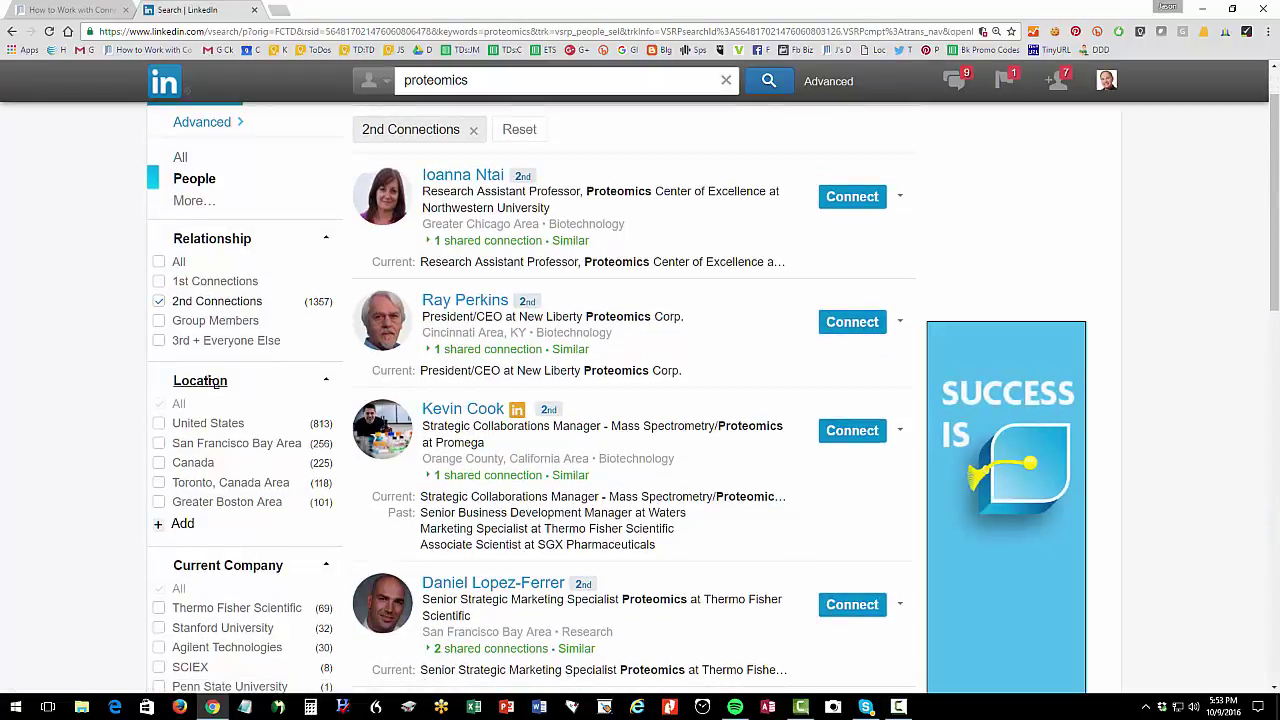
# Open the profile of the Northwestern University research assistant professor and check under How You're Connected who the shared connection is
pyautogui.click(440, 175)
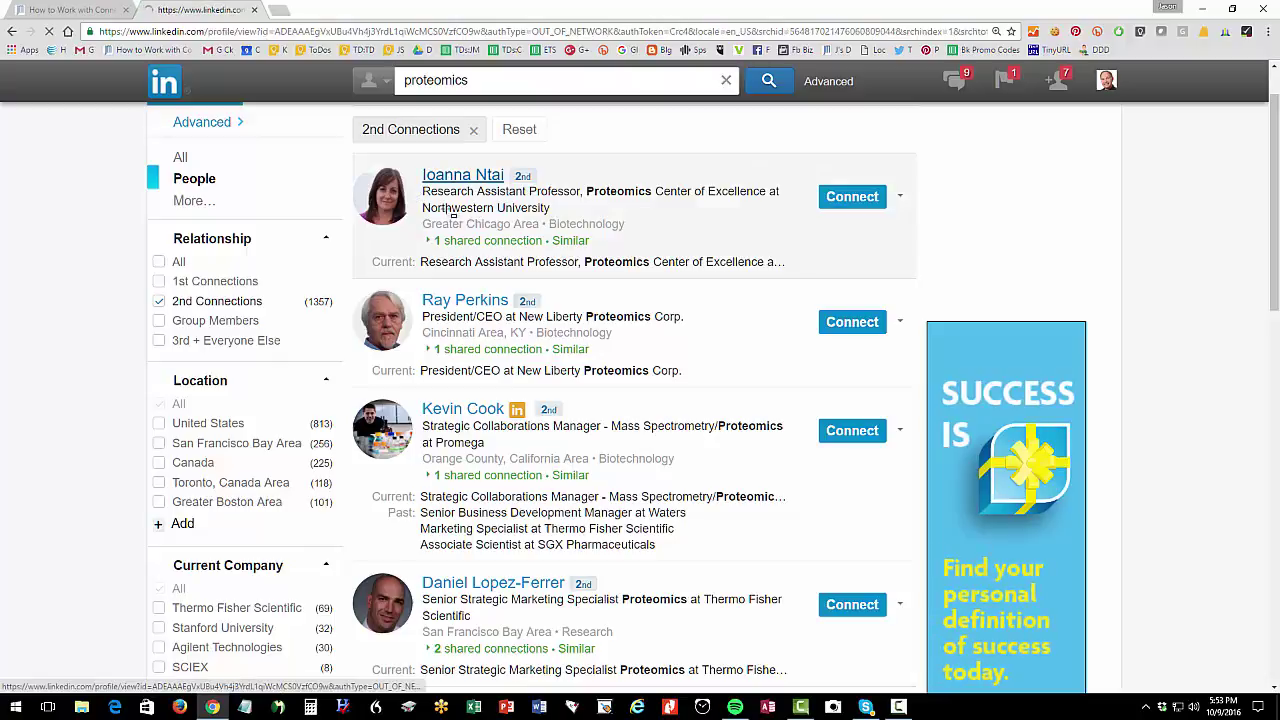
pyautogui.scroll(-9, 771, 346)
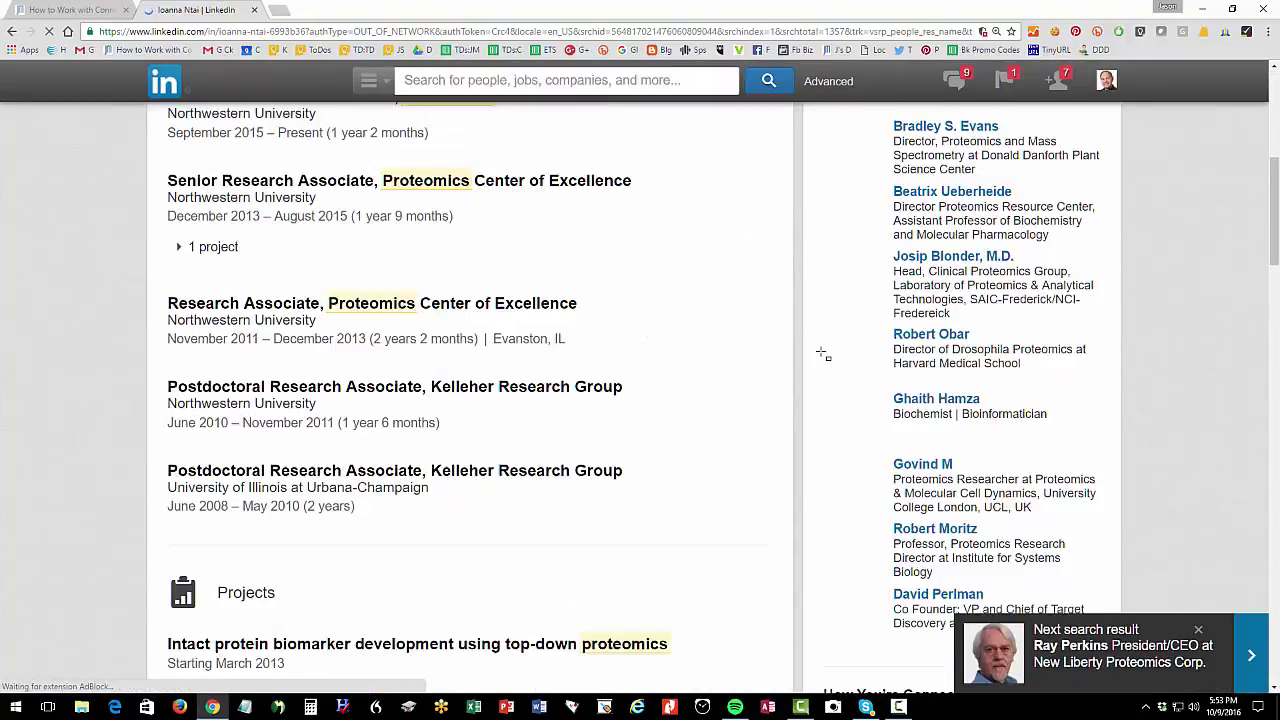
pyautogui.scroll(-1, 822, 354)
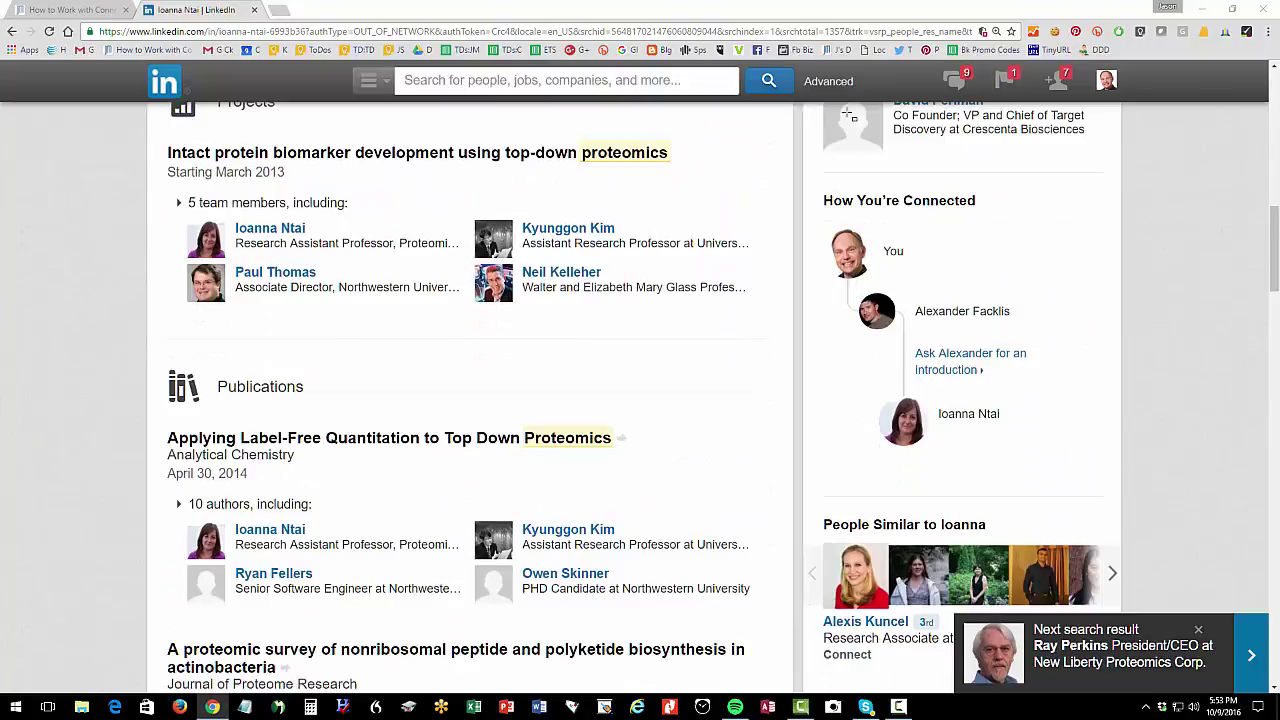
# Frame the How You're Connected section, the shared connection and the professor's entry with marker boxes, and clear the markings
pyautogui.moveTo(810, 191)
pyautogui.mouseDown()
pyautogui.moveTo(838, 302)
pyautogui.moveTo(1133, 475)
pyautogui.mouseUp()
pyautogui.moveTo(898, 394); pyautogui.dragTo(1052, 452)
pyautogui.moveTo(886, 260); pyautogui.dragTo(1071, 431)
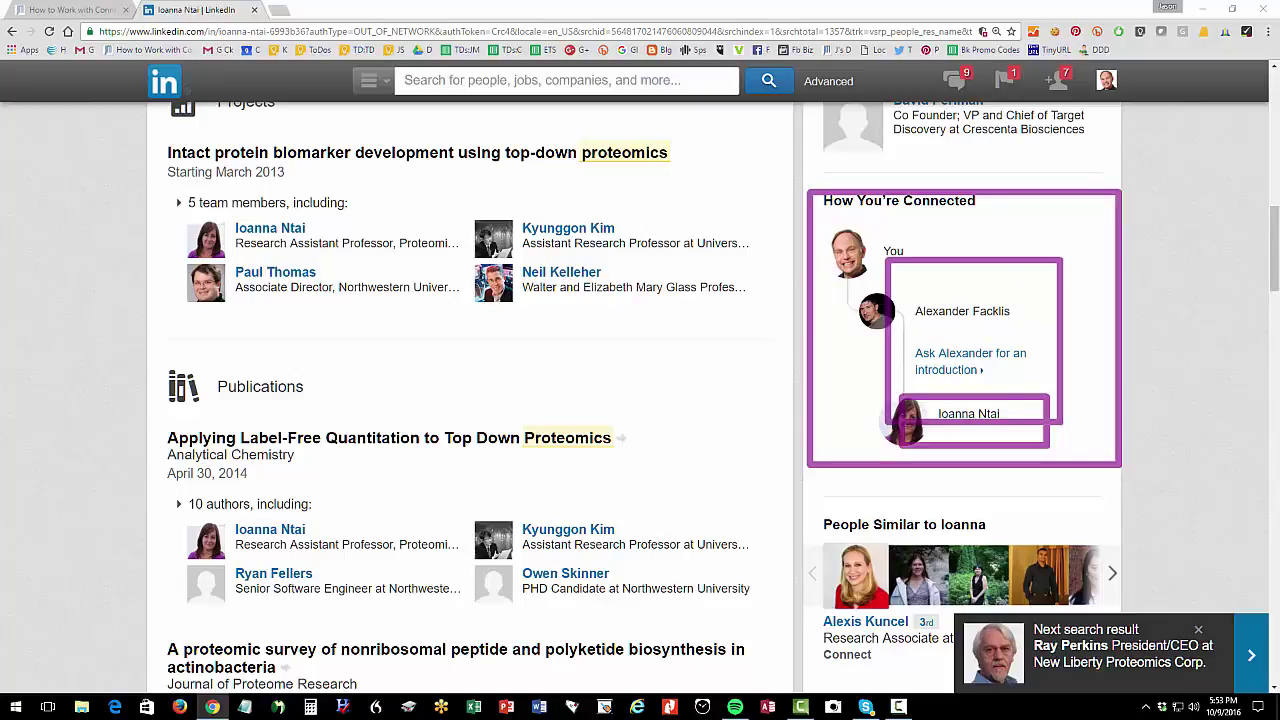
pyautogui.press('Escape')
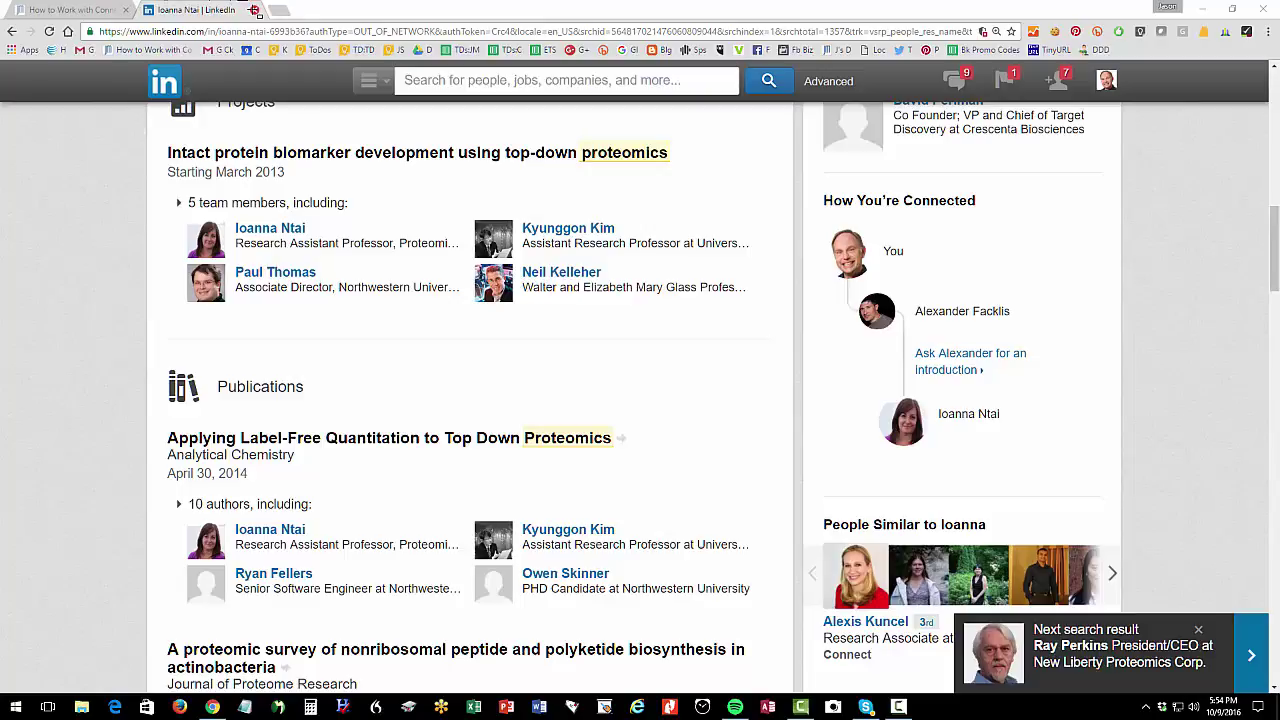
# Close the LinkedIn profile and highlight the article's second-level connection bullets and the start of its Giving and Getting Recommendations and Endorsements section
pyautogui.click(255, 9)
pyautogui.click(344, 291)
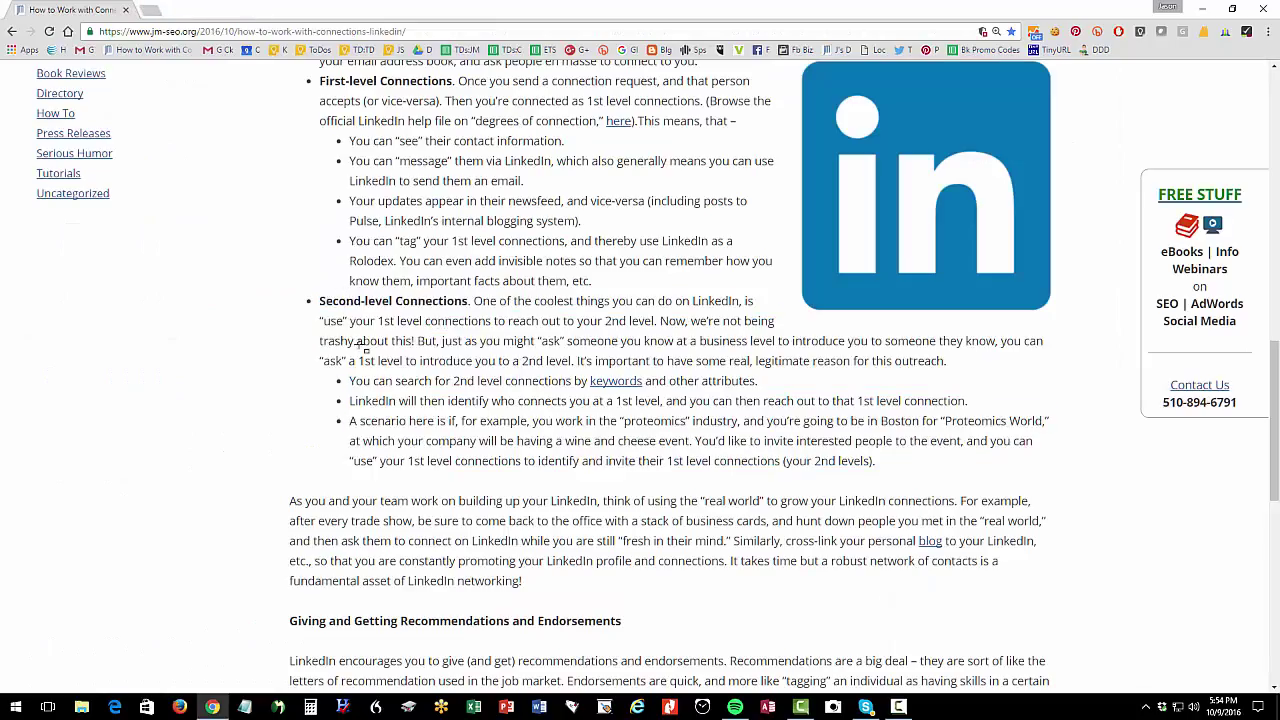
pyautogui.moveTo(362, 381); pyautogui.dragTo(656, 441)
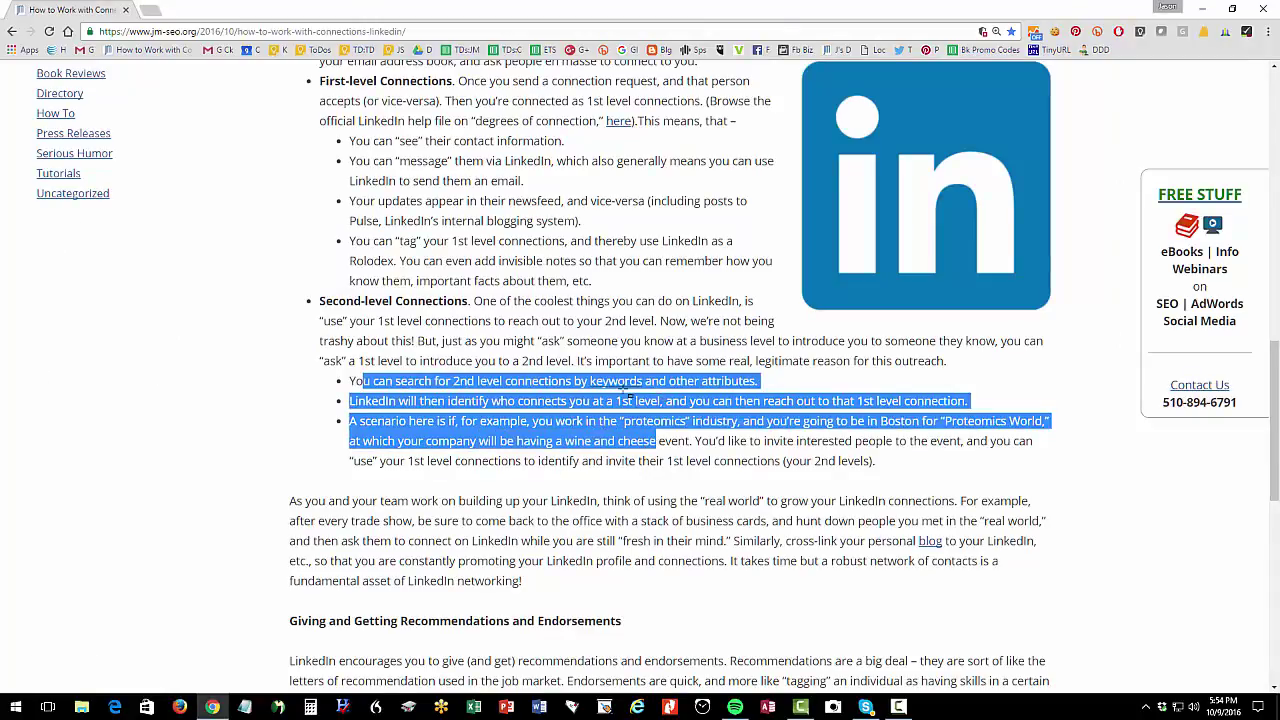
pyautogui.scroll(-1, 627, 393)
pyautogui.scroll(-3, 627, 393)
pyautogui.moveTo(380, 287); pyautogui.dragTo(565, 309)
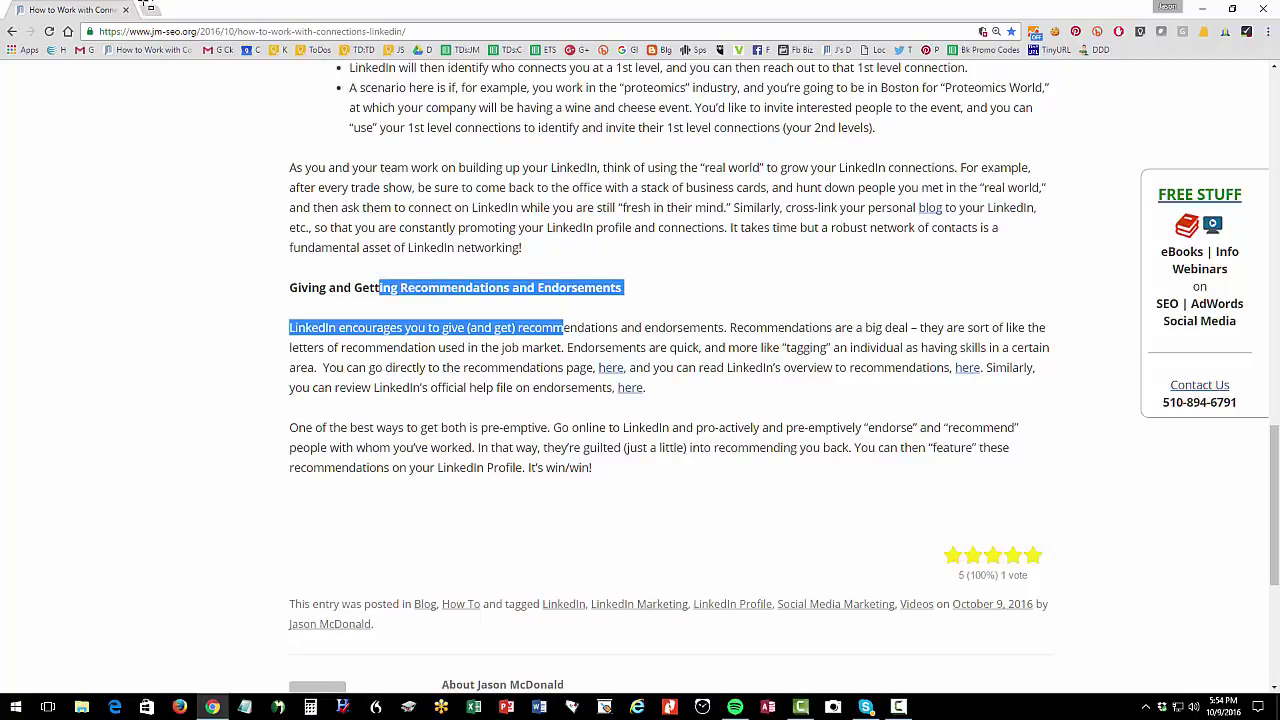
# Open a new browser tab
pyautogui.click(150, 9)
pyautogui.write('profile')
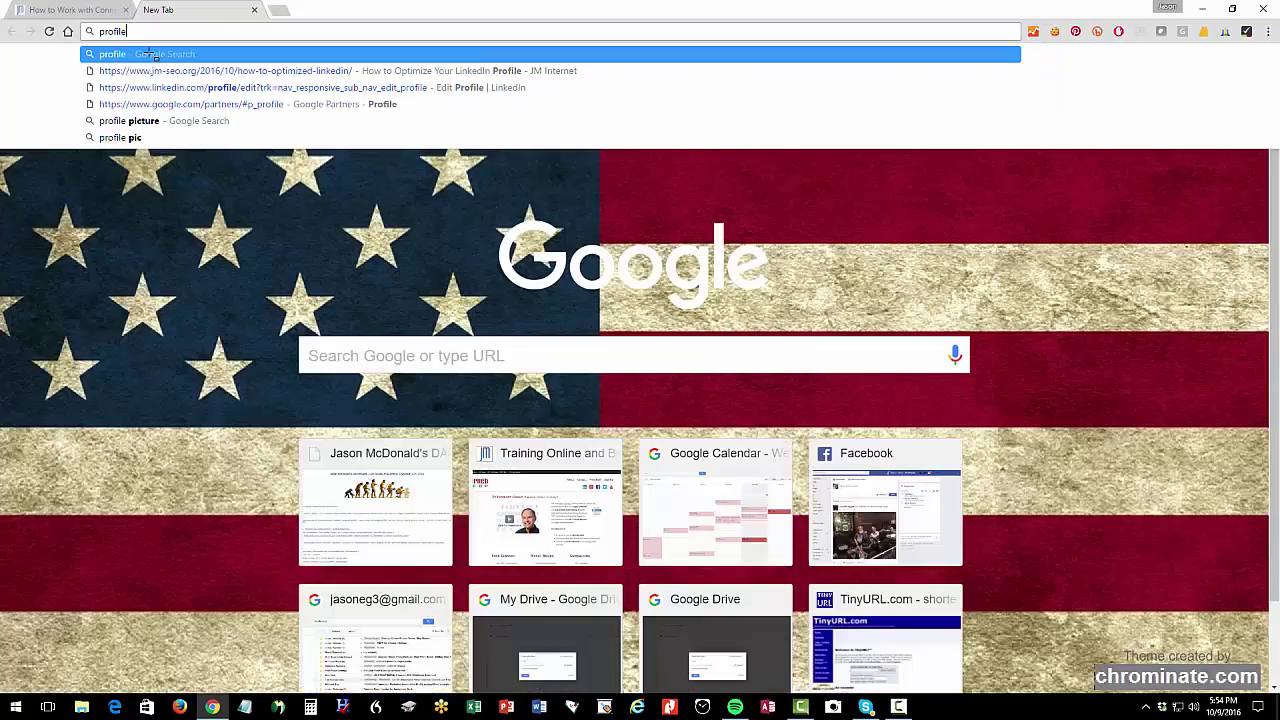
pyautogui.press('BackSpace')
pyautogui.press('BackSpace')
pyautogui.press('BackSpace')
pyautogui.press('BackSpace')
pyautogui.press('BackSpace')
pyautogui.press('BackSpace')
pyautogui.press('BackSpace')
# Go to linkedin.com and open the page with the pending invitations to connect
pyautogui.write('linkedin.com')
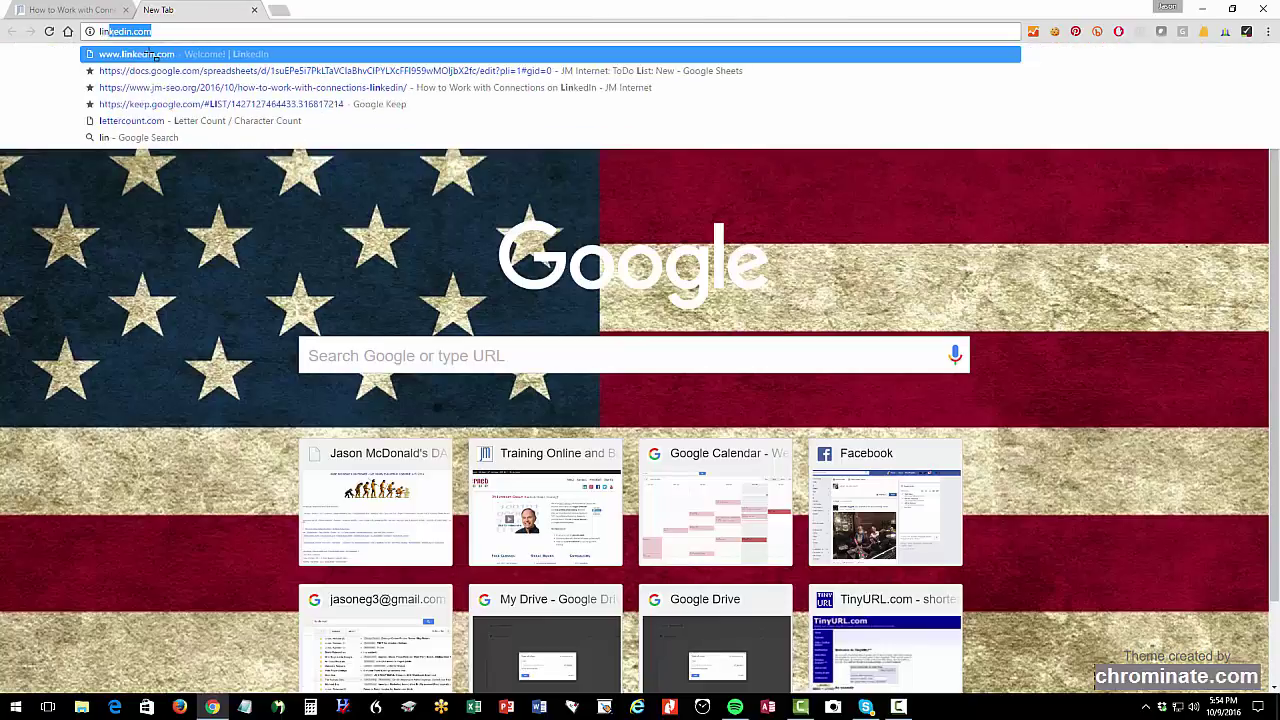
pyautogui.click(153, 55)
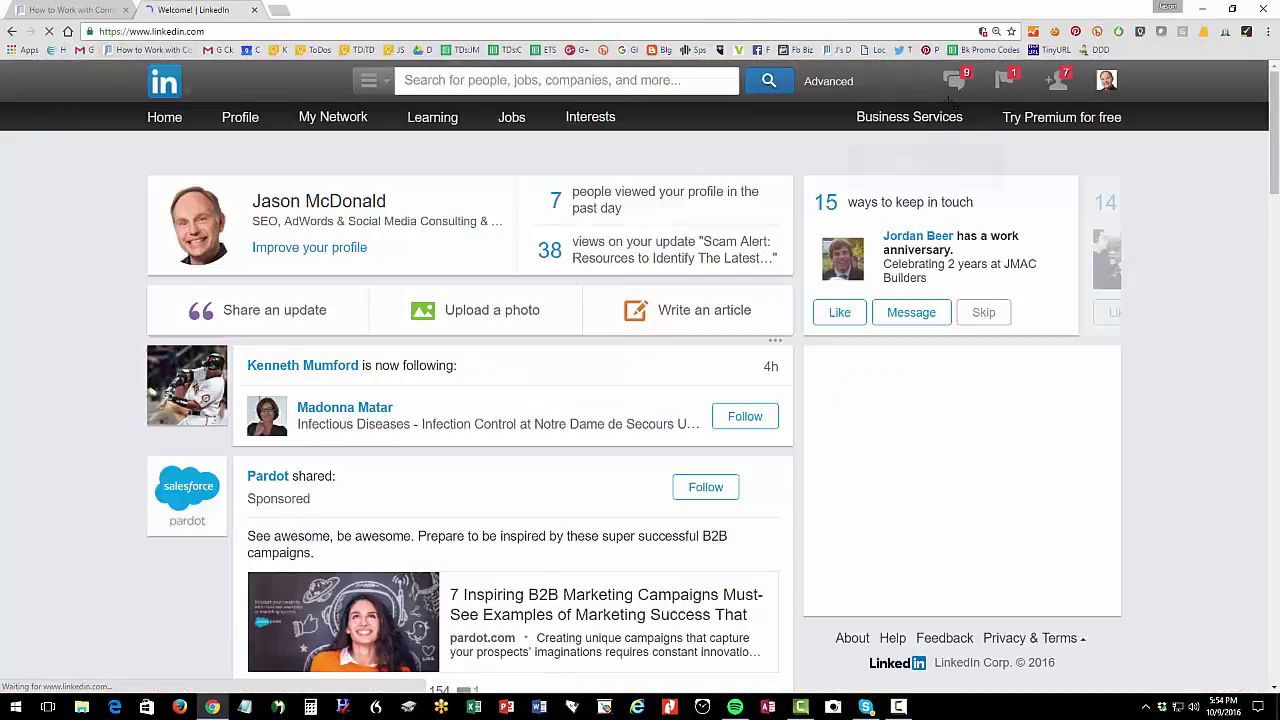
pyautogui.moveTo(965, 84)
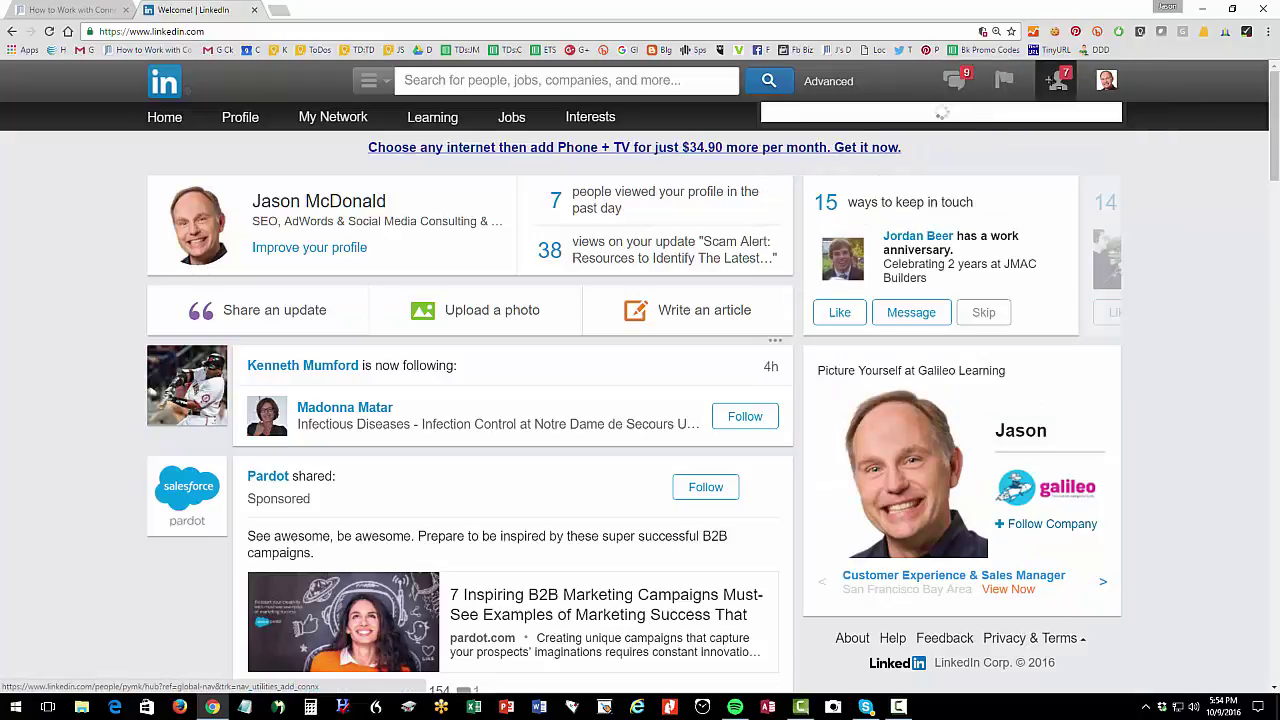
pyautogui.moveTo(1057, 82)
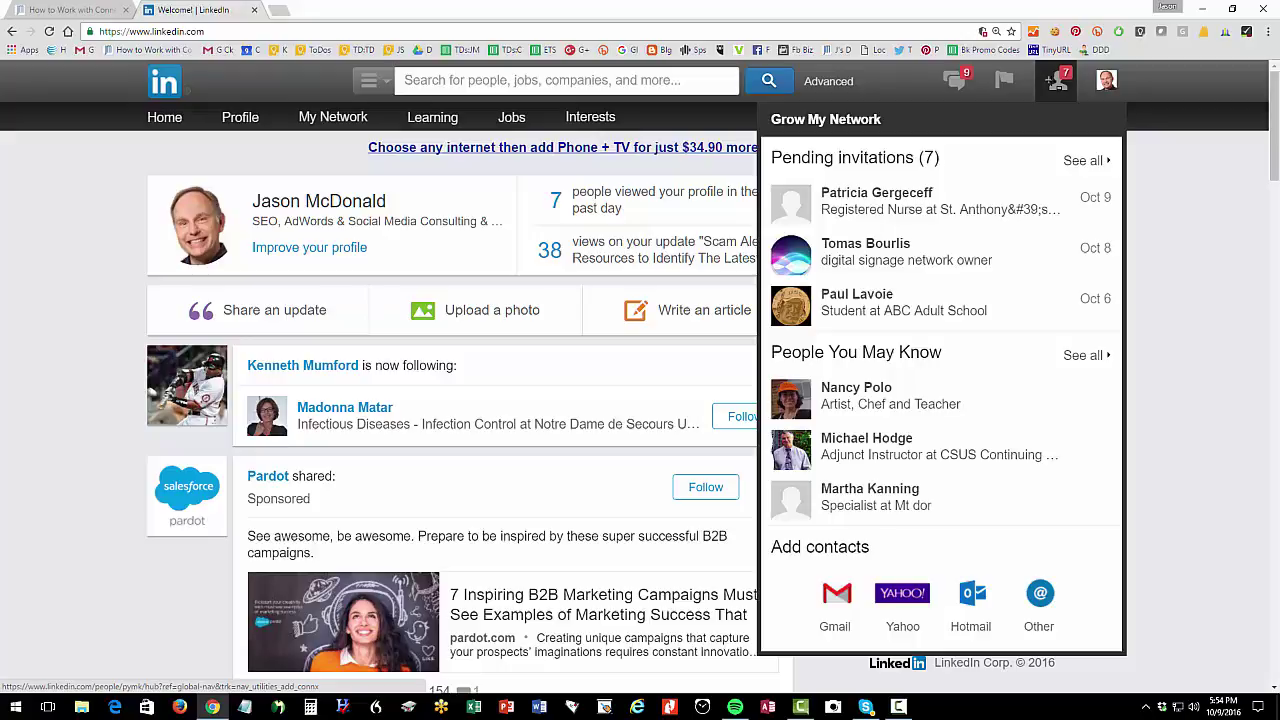
pyautogui.click(1057, 80)
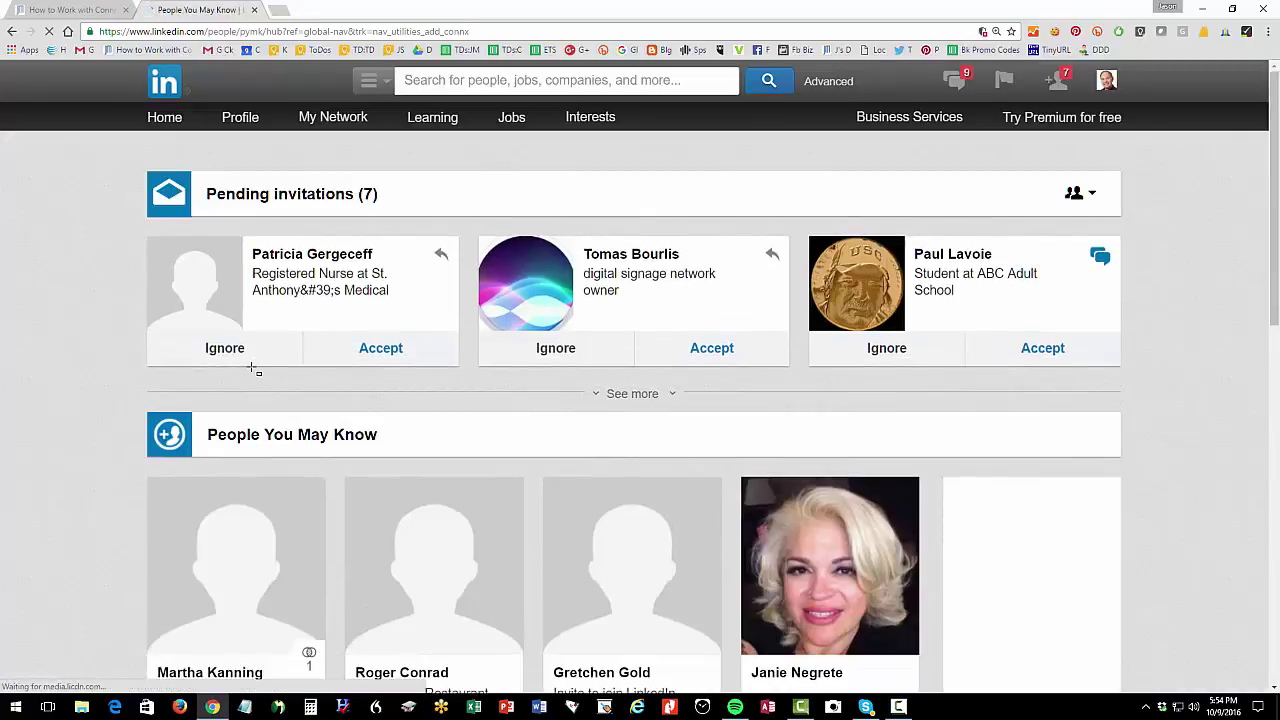
# Accept pending invitations, including the registered nurse's and the product marketing professional's, and open the list of connections
pyautogui.click(366, 350)
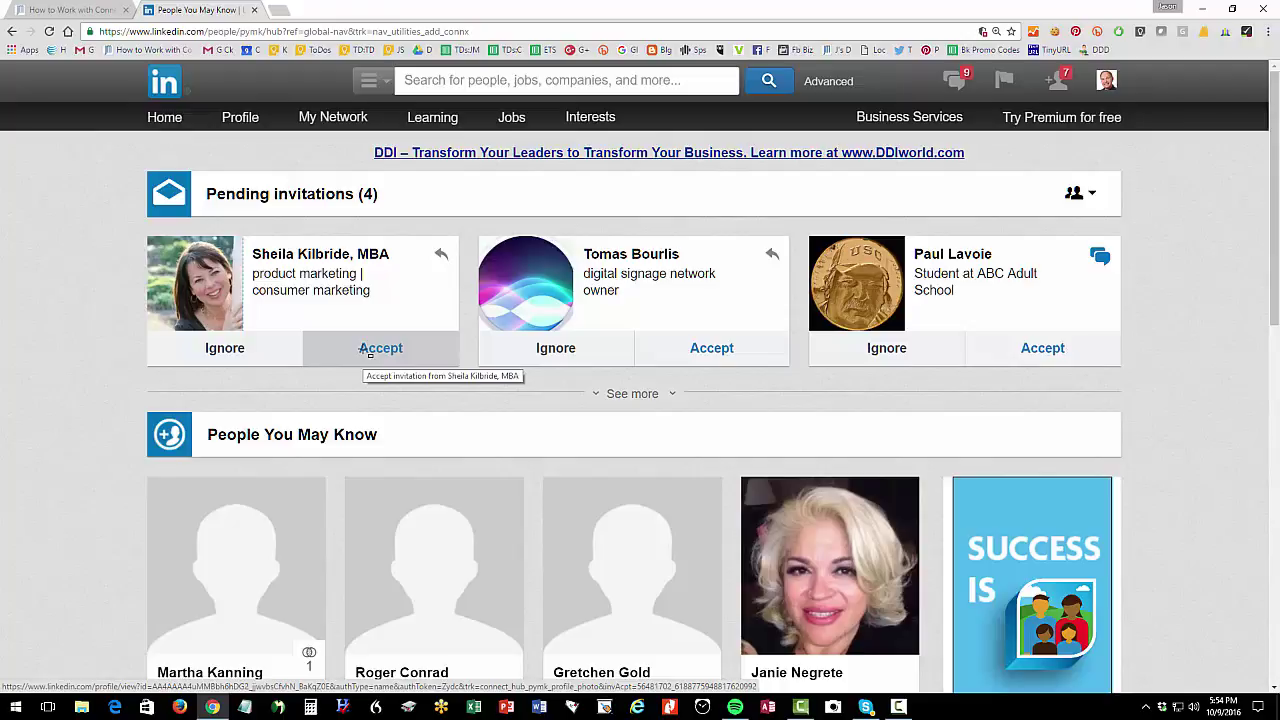
pyautogui.moveTo(333, 117)
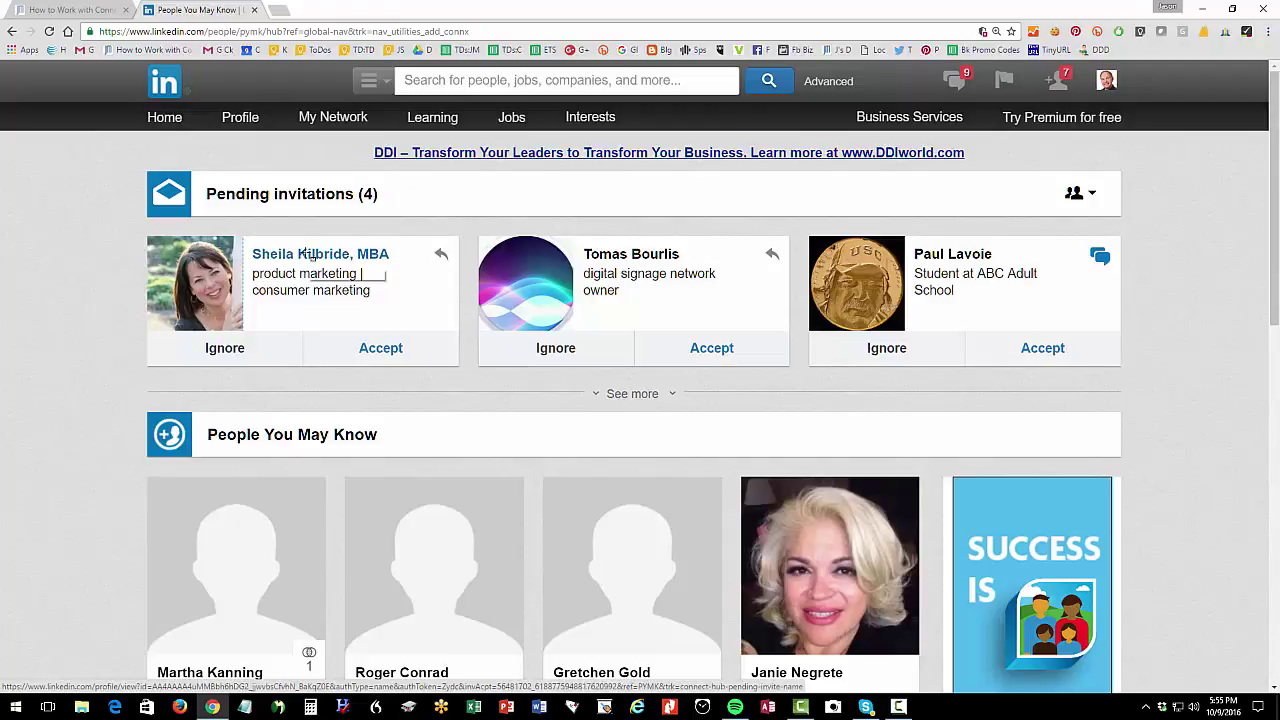
pyautogui.click(382, 347)
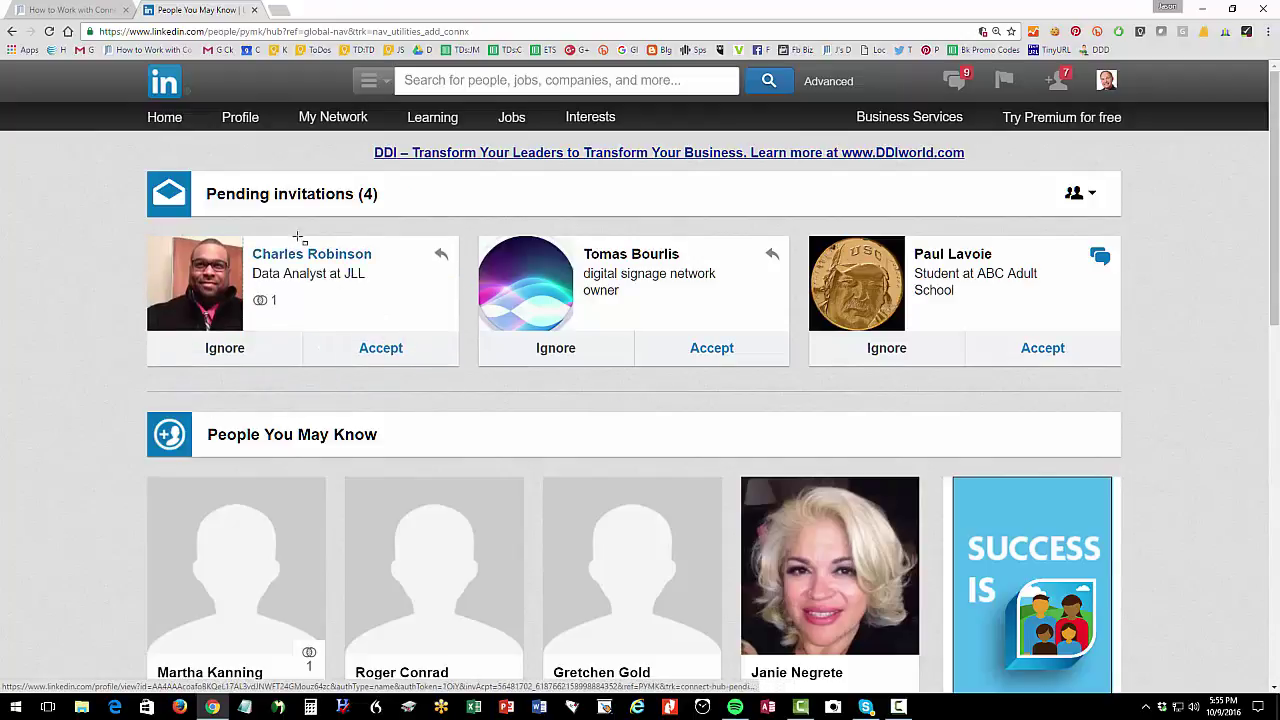
pyautogui.moveTo(285, 132)
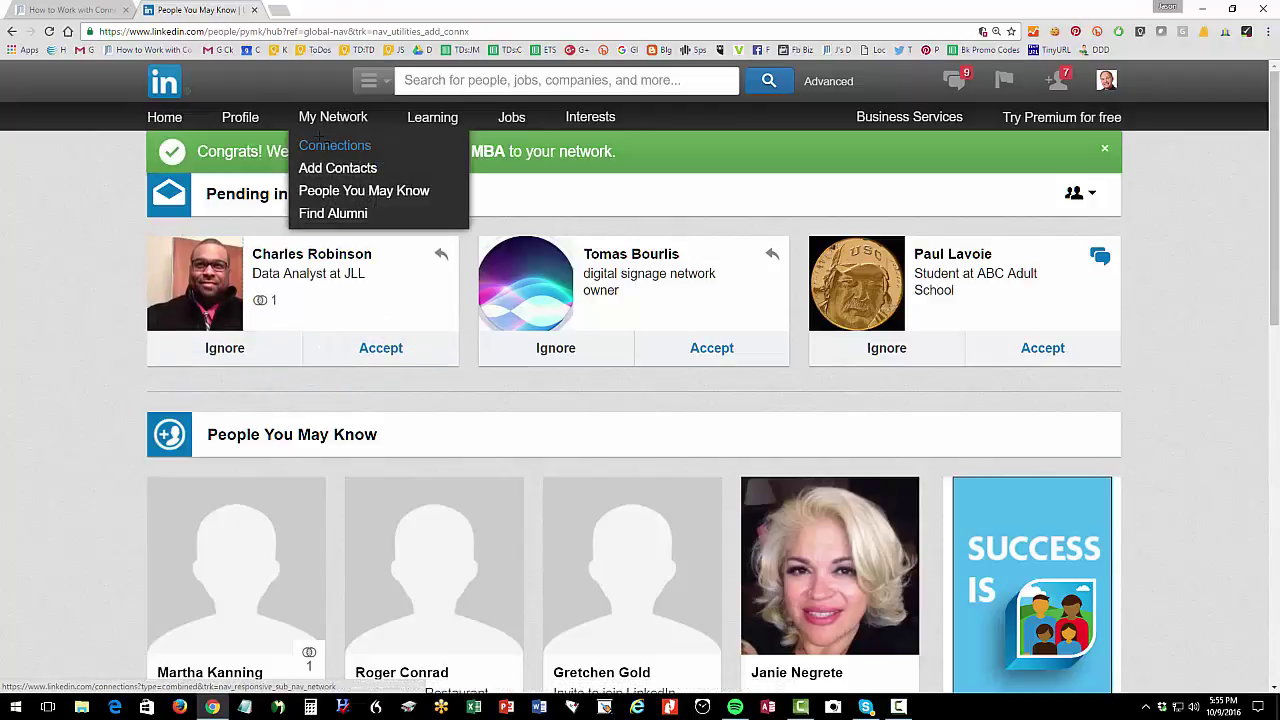
pyautogui.click(334, 145)
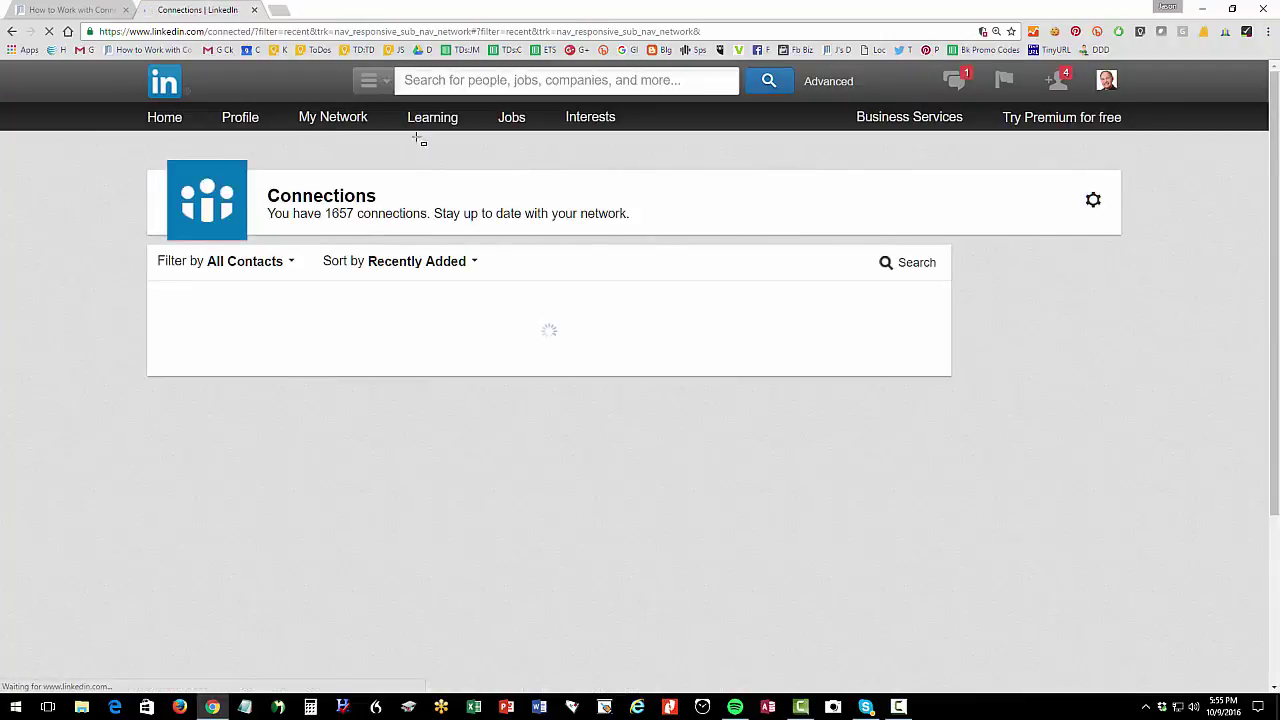
# Find the 1st-level communications director at Kaiser Permanente by name, open the profile and review the note under Relationship
pyautogui.click(493, 80)
pyautogui.write('Rob s')
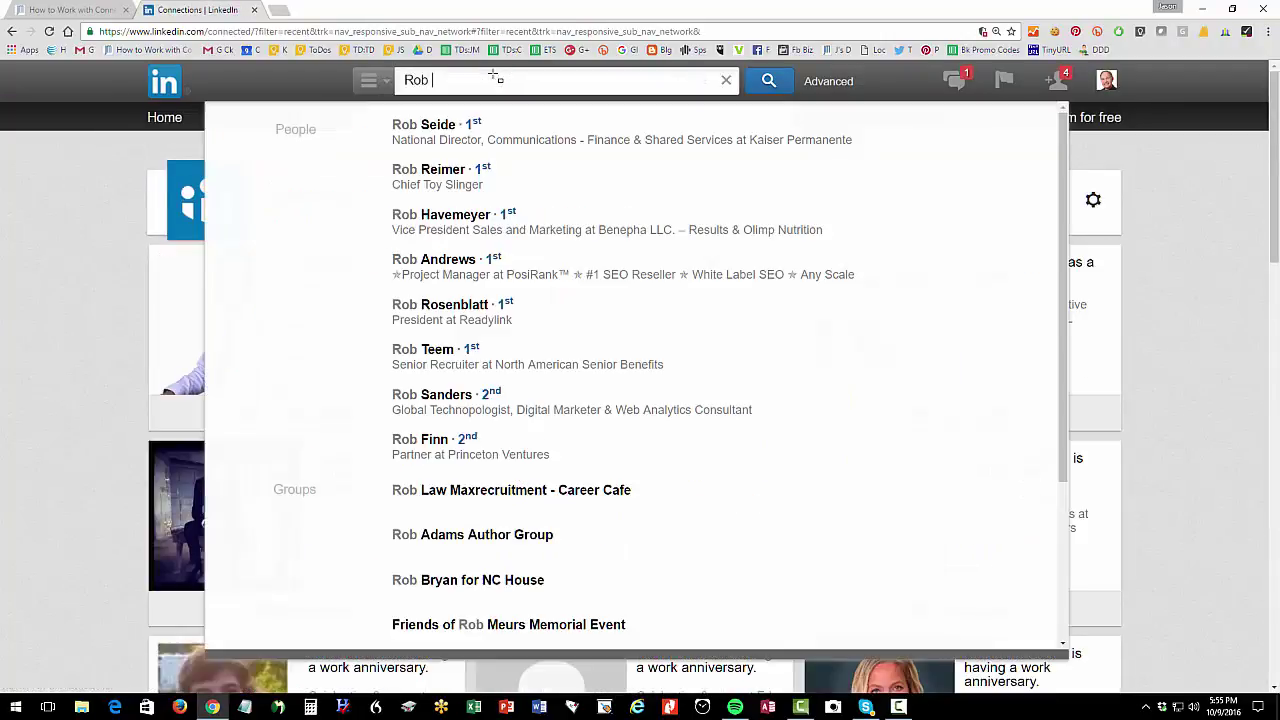
pyautogui.click(415, 136)
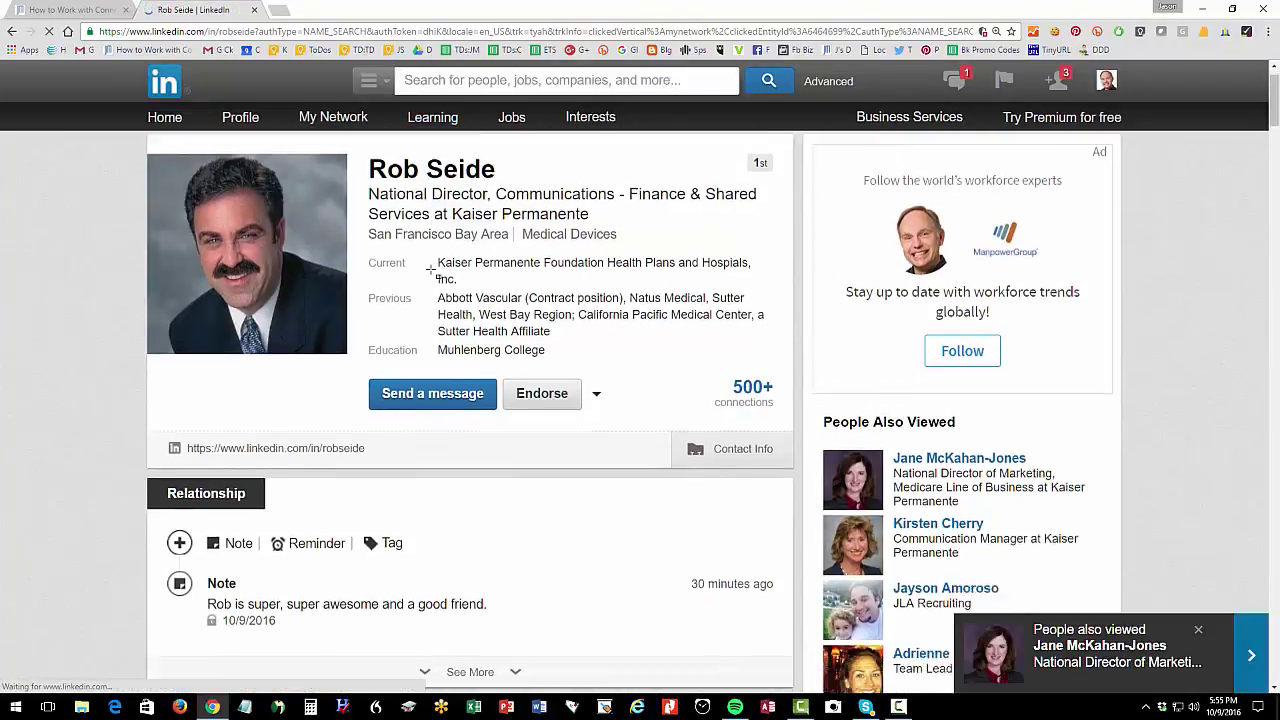
pyautogui.scroll(-3, 260, 400)
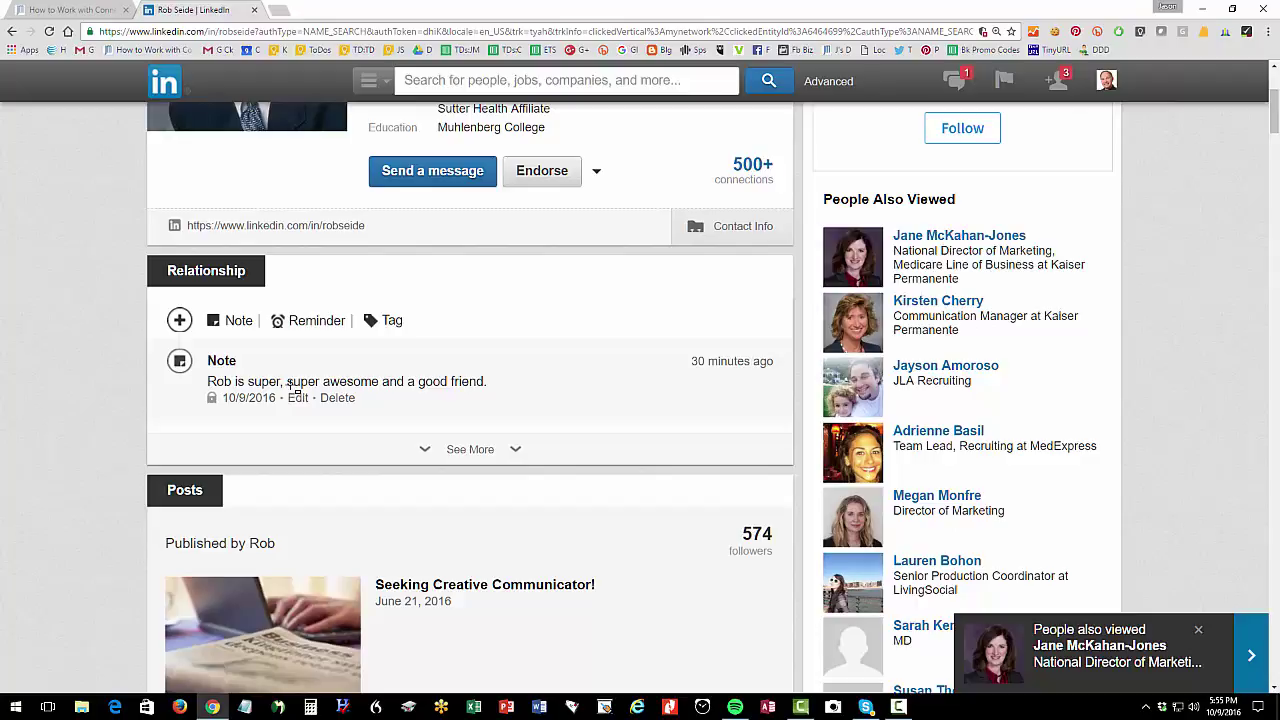
pyautogui.scroll(4, 296, 389)
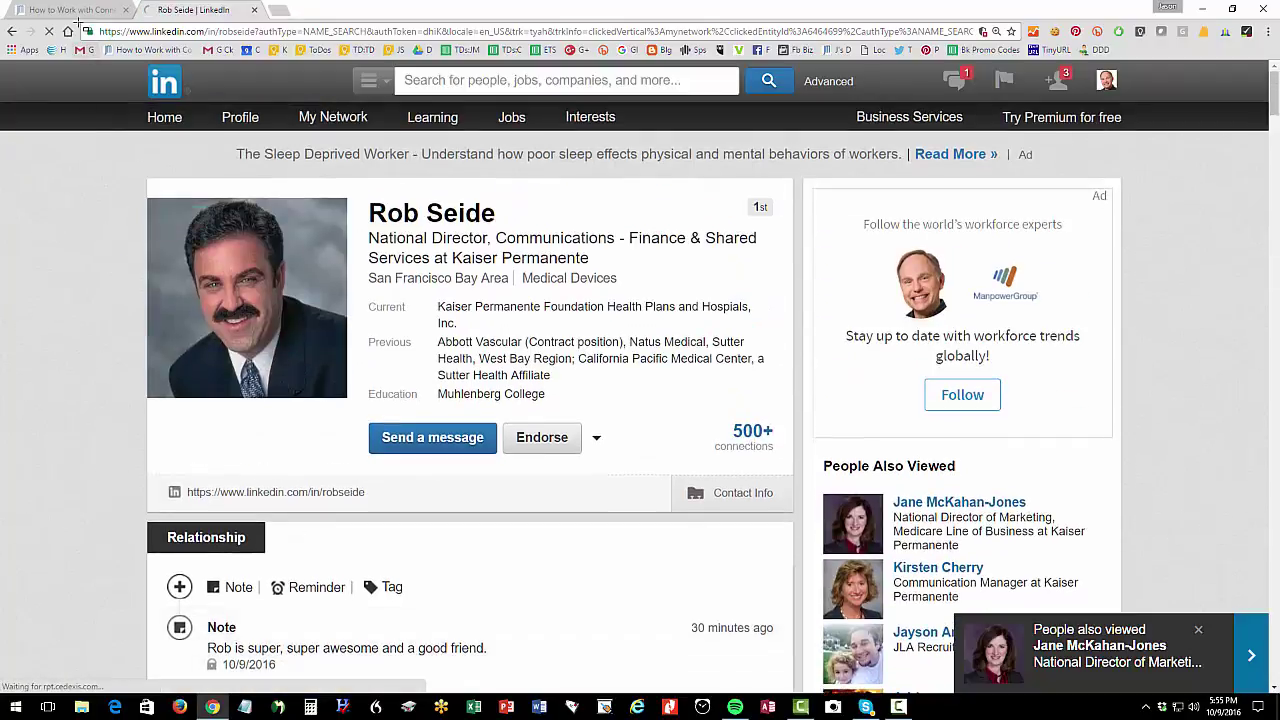
pyautogui.scroll(-3, 270, 331)
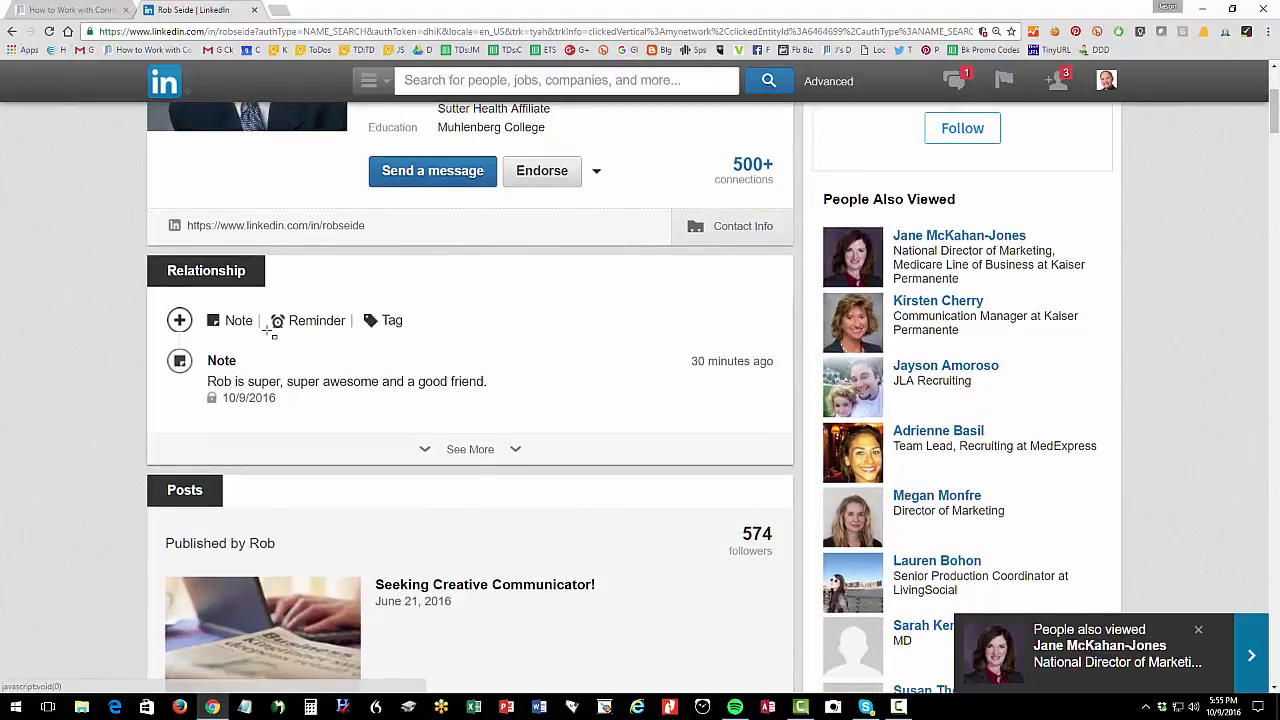
pyautogui.scroll(3, 266, 331)
# Open your own profile for editing and view all recommendations received for the JM Internet Group position
pyautogui.moveTo(240, 118)
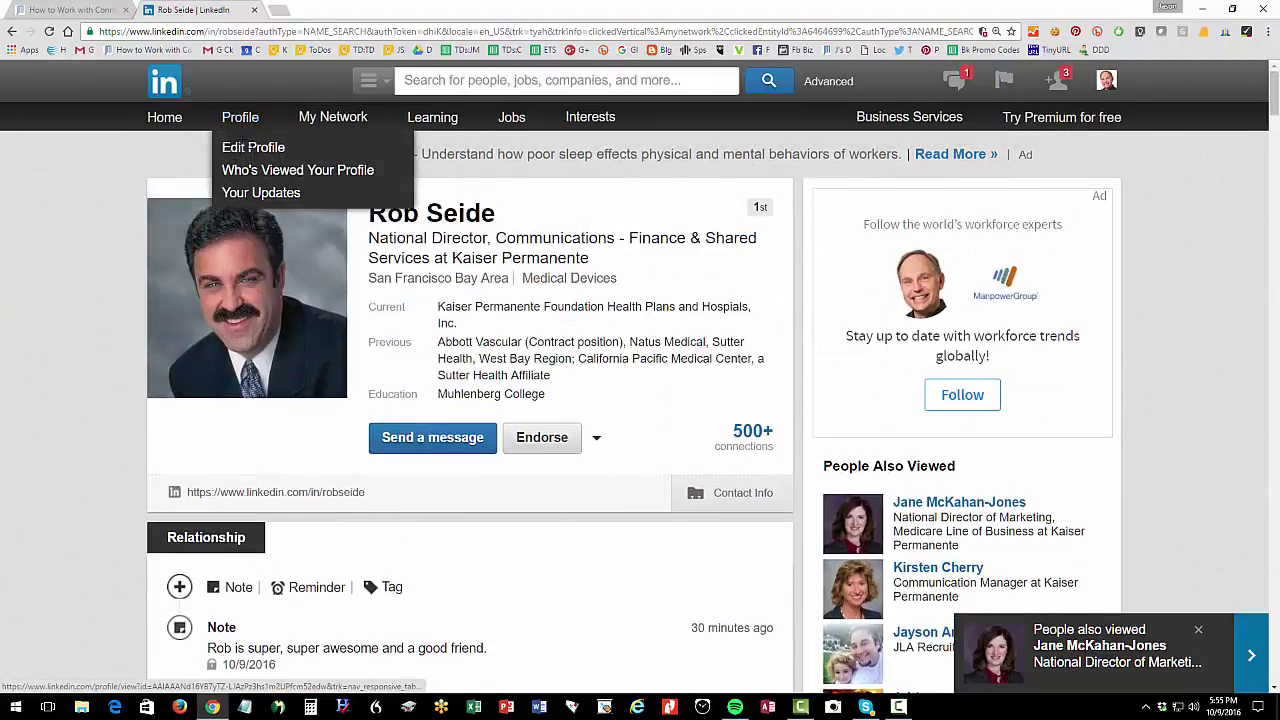
pyautogui.click(253, 143)
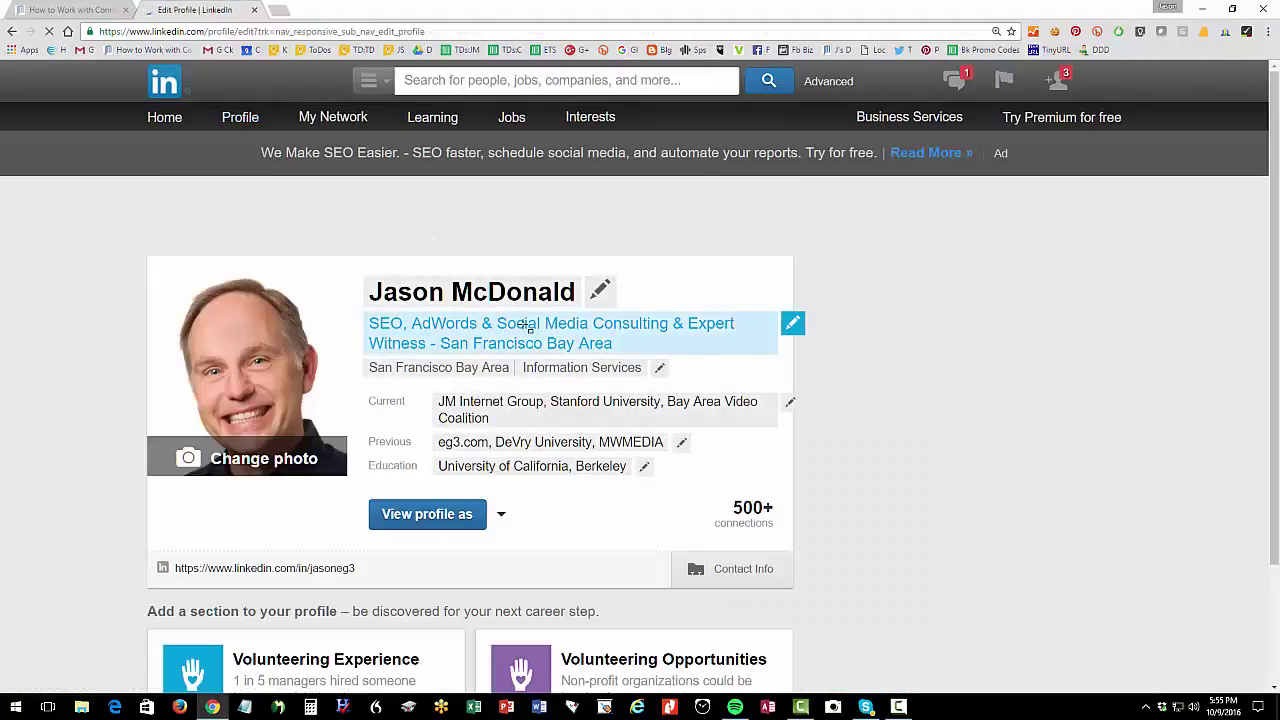
pyautogui.scroll(-10, 524, 326)
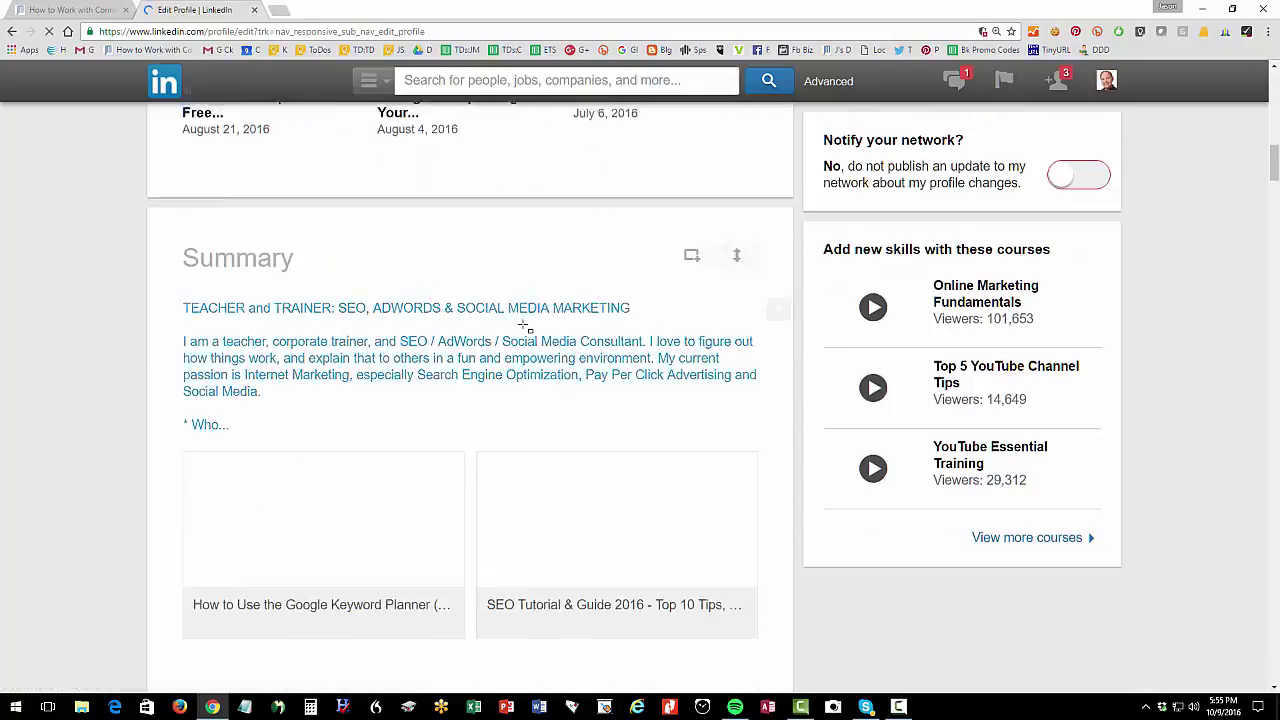
pyautogui.scroll(-6, 524, 326)
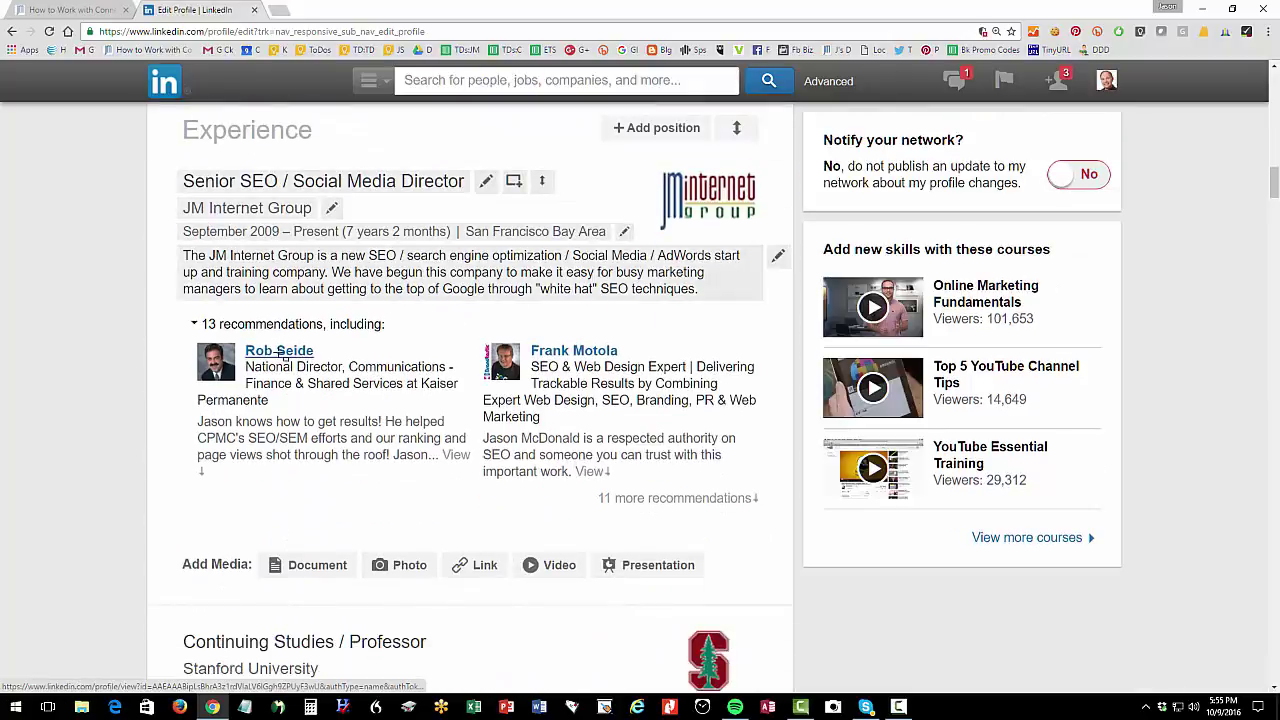
pyautogui.moveTo(284, 353)
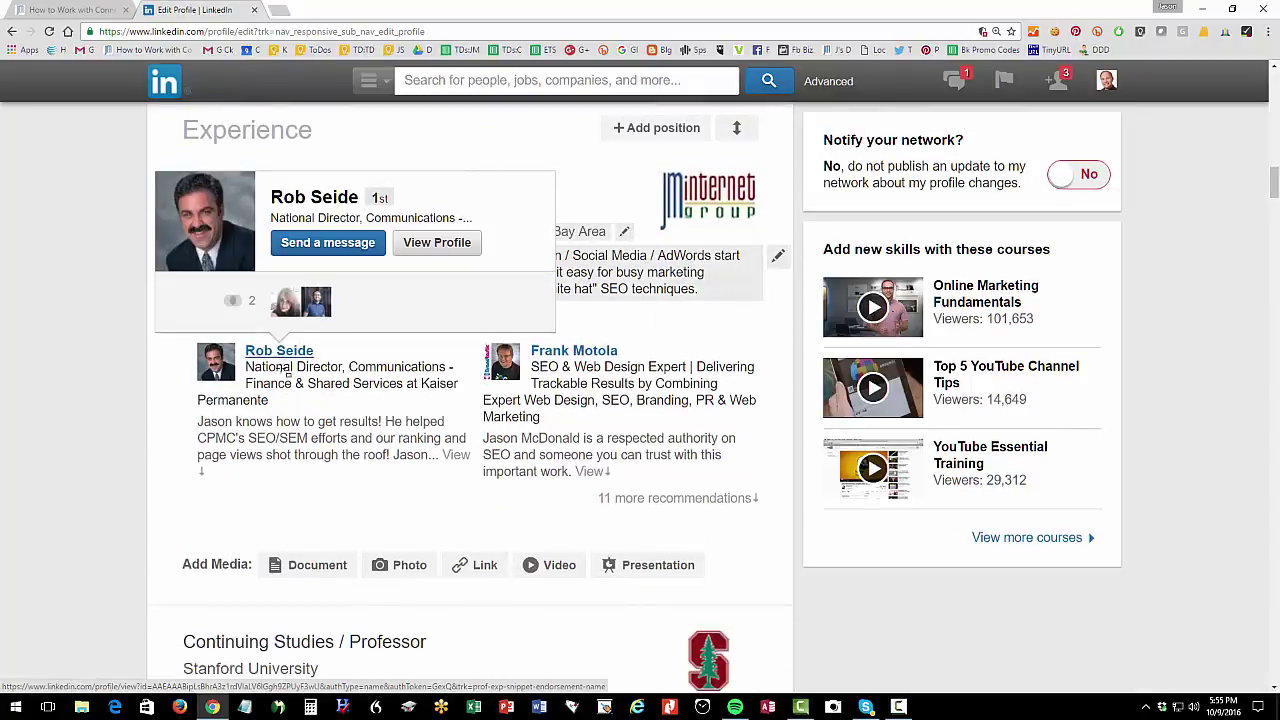
pyautogui.click(639, 500)
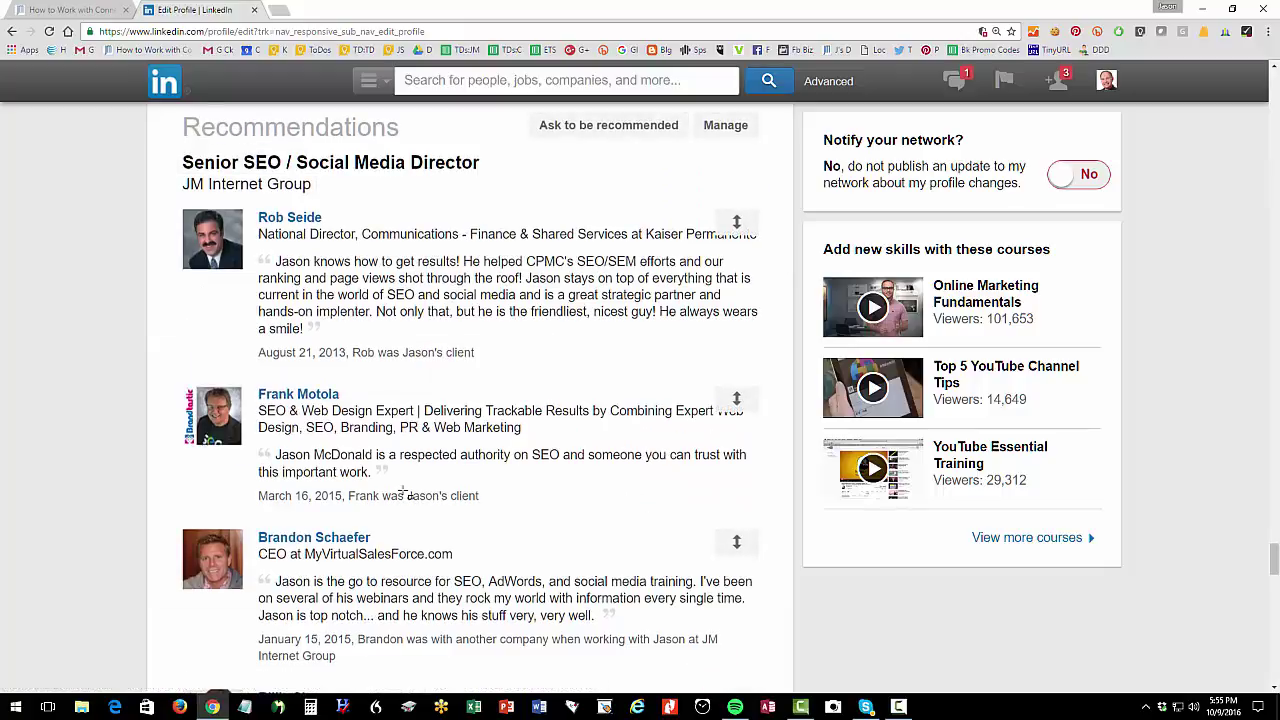
# Review the received recommendations on the profile, then open LinkedIn's recommendations page through the link in the connections article
pyautogui.scroll(-2, 405, 492)
pyautogui.scroll(2, 405, 492)
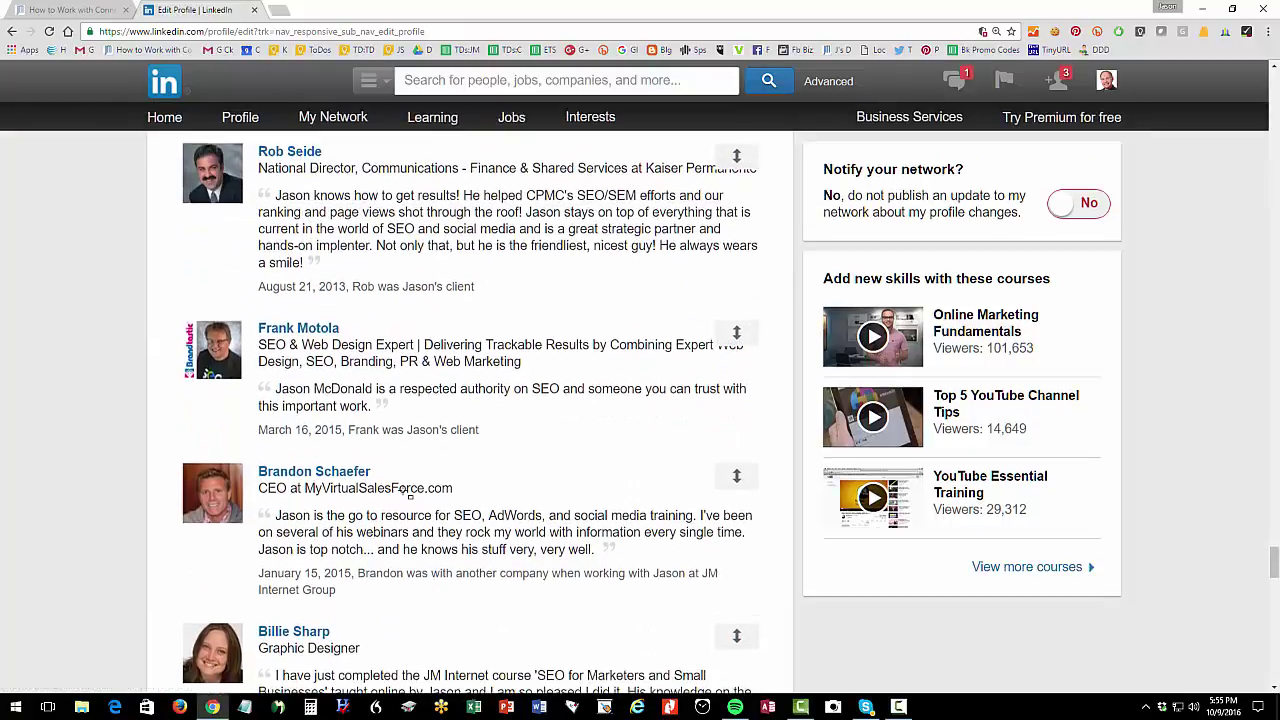
pyautogui.scroll(2, 409, 495)
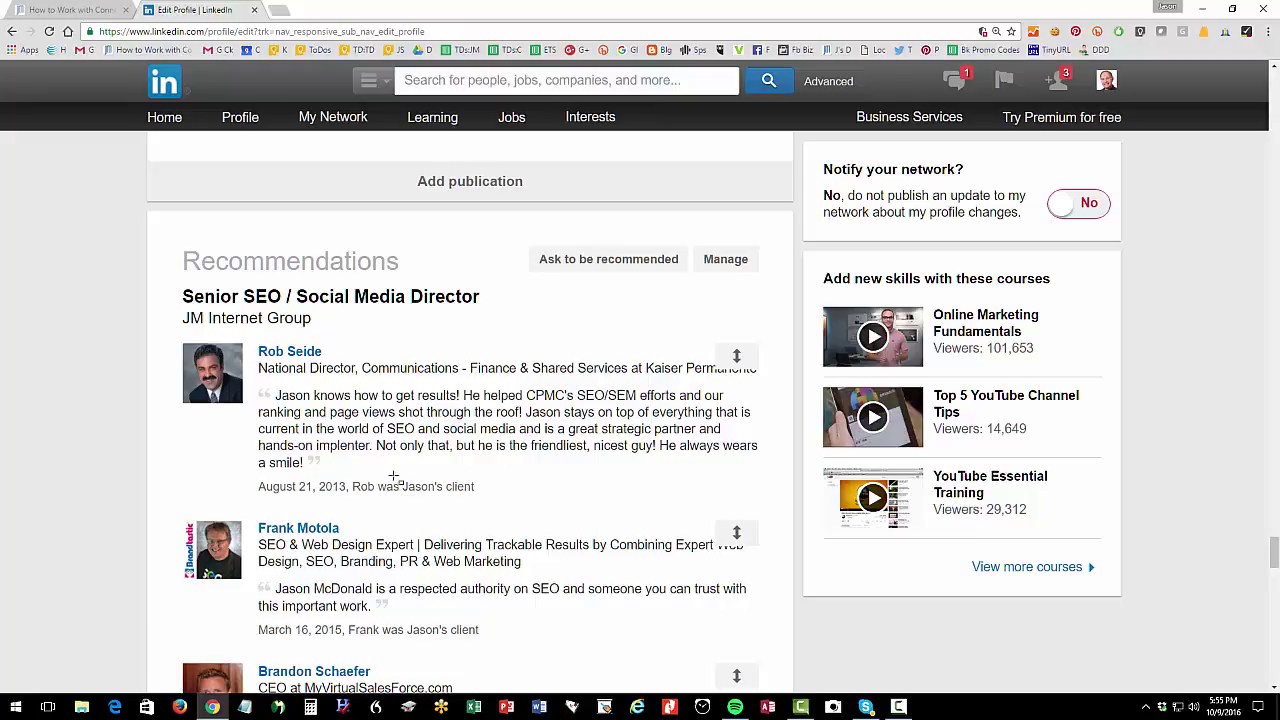
pyautogui.click(72, 10)
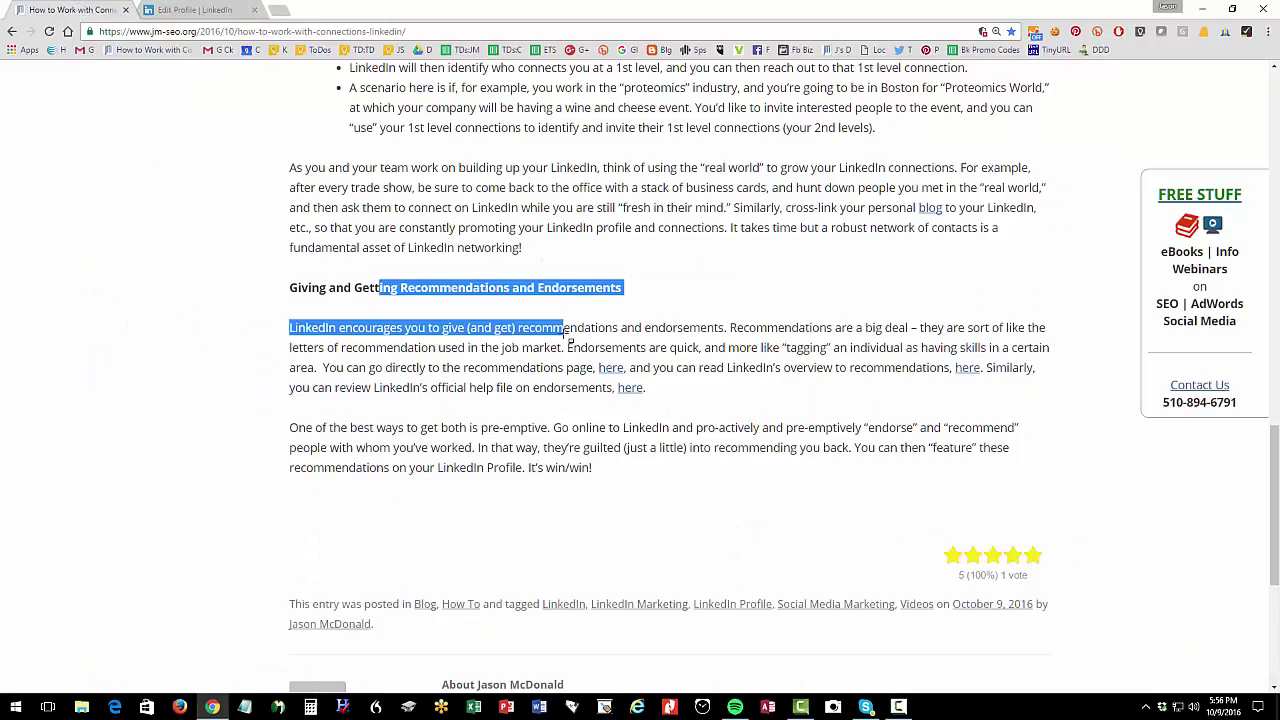
pyautogui.click(610, 368)
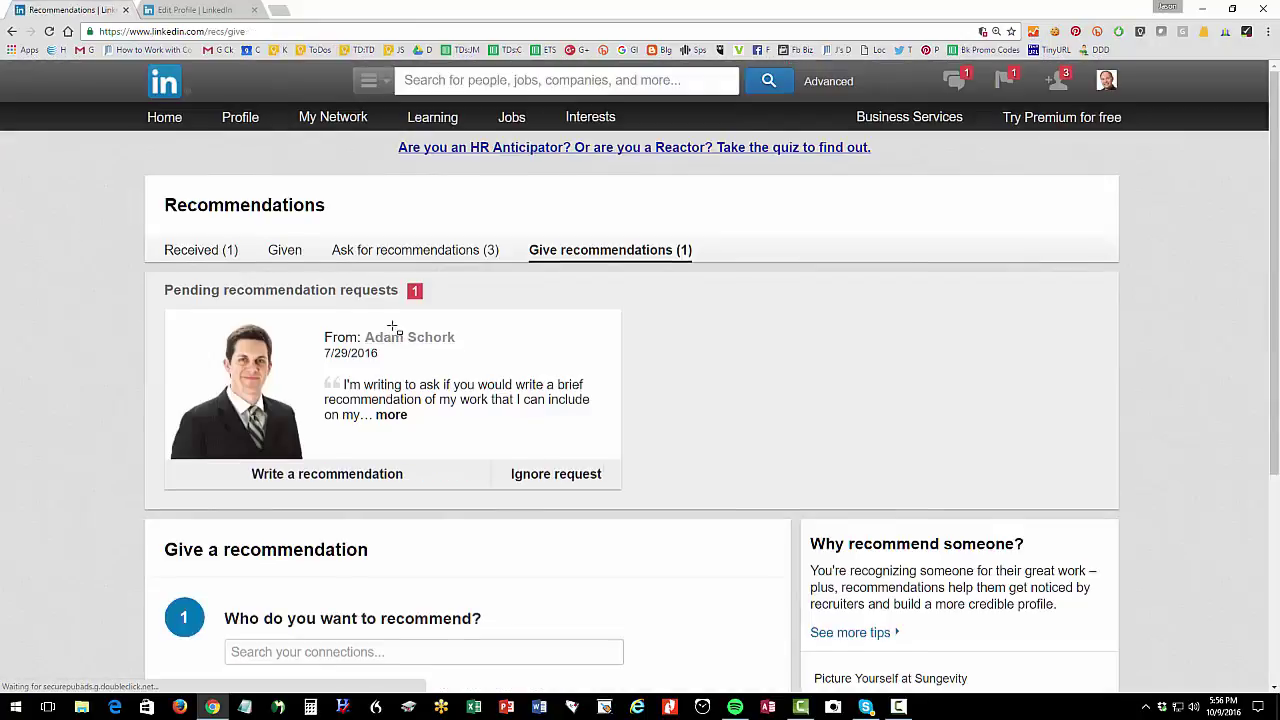
# Choose the Kaiser Permanente communications director as the person to recommend and review the relationship, position and recommendation text fields
pyautogui.scroll(-1, 400, 330)
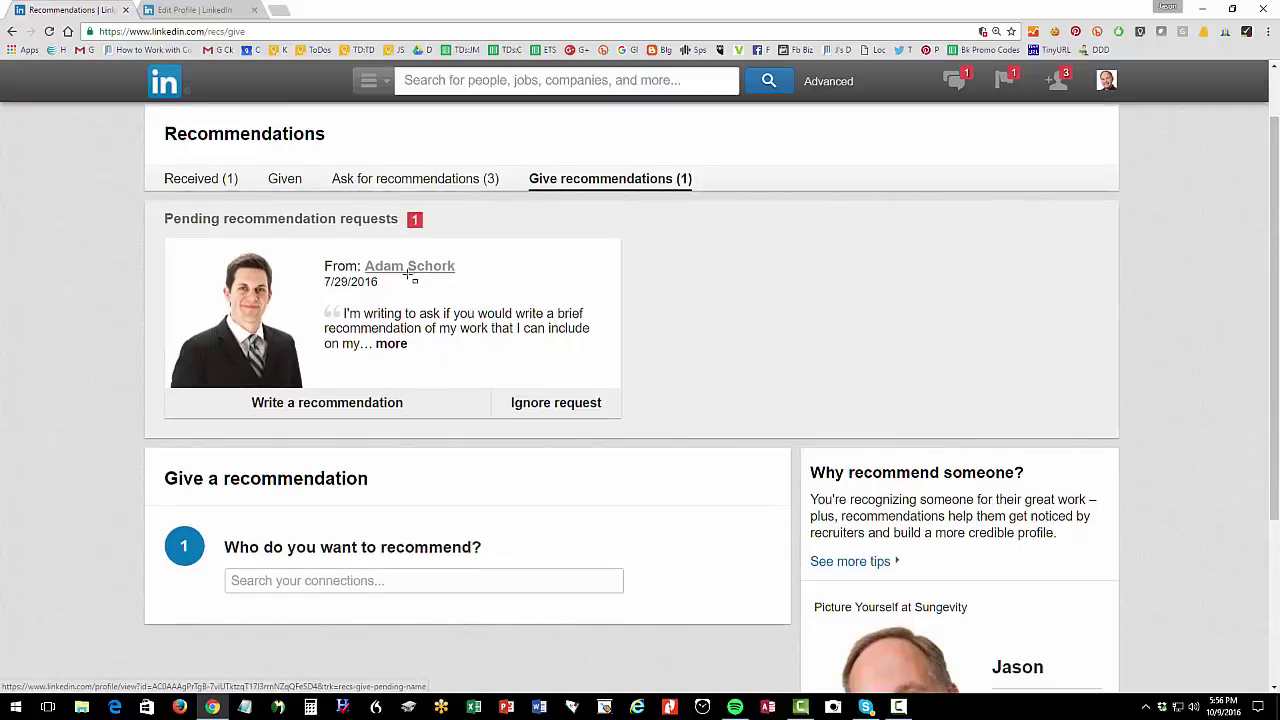
pyautogui.scroll(-1, 410, 275)
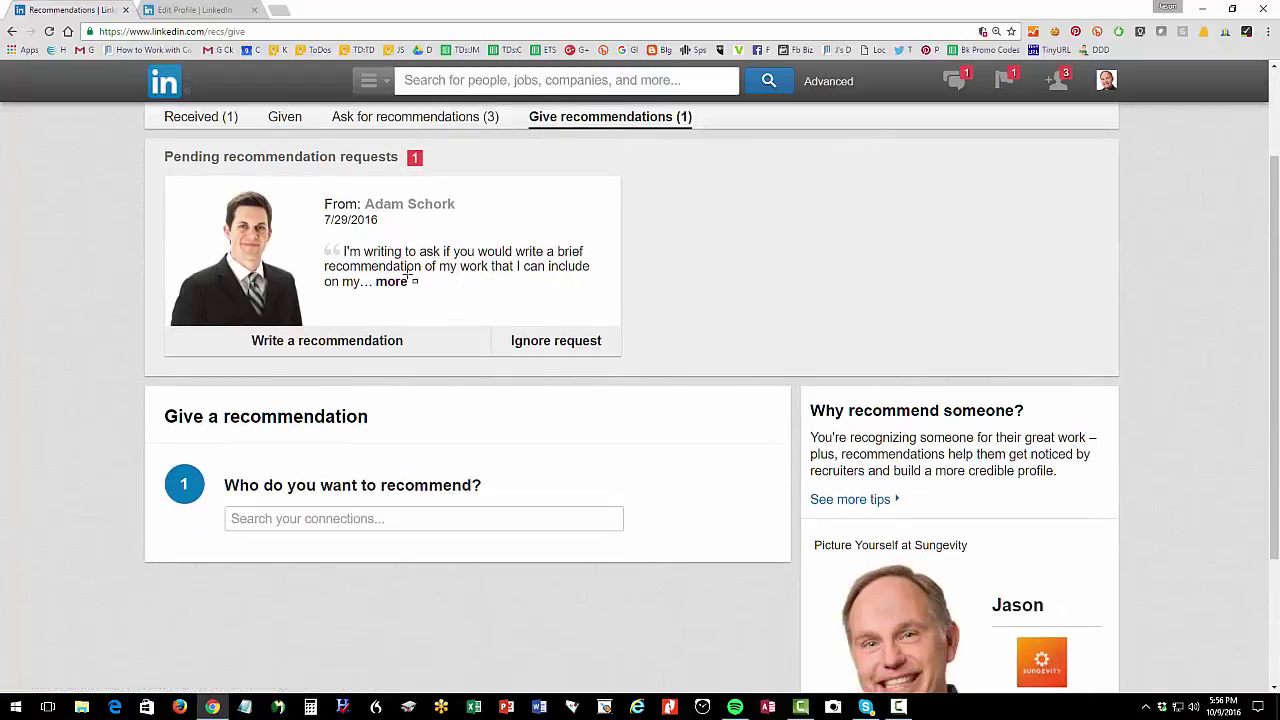
pyautogui.click(260, 524)
pyautogui.write('R')
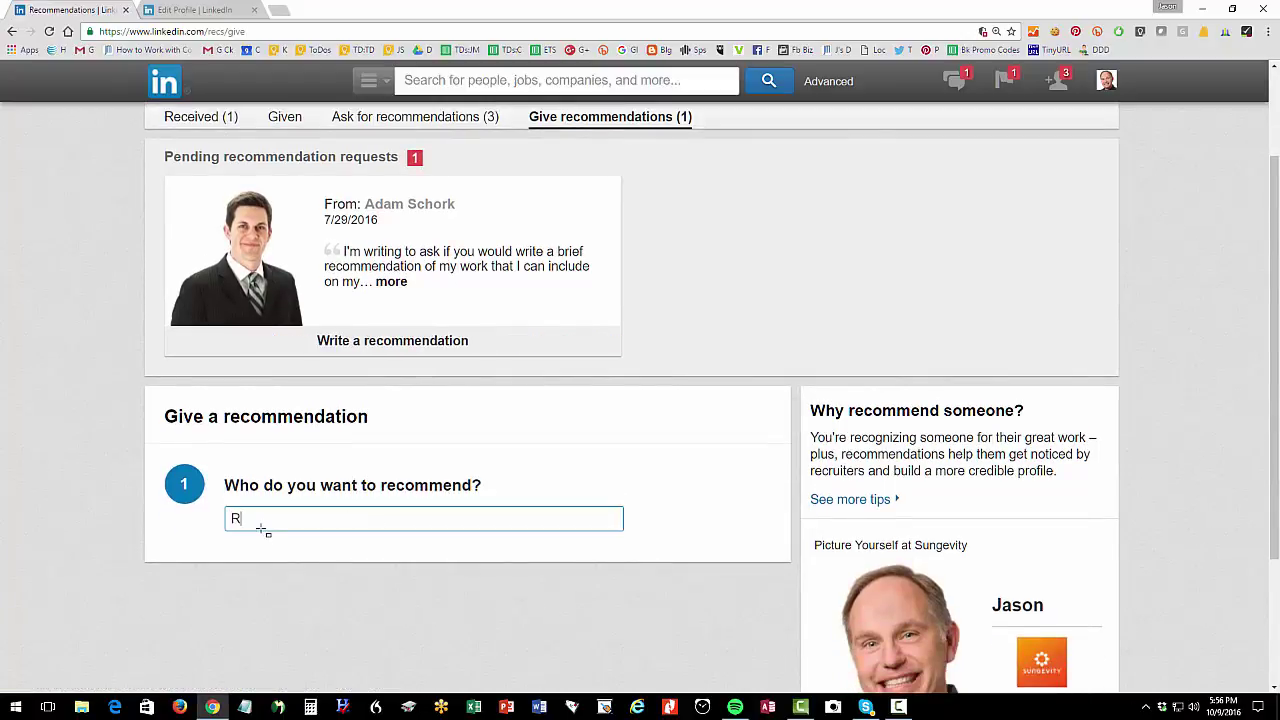
pyautogui.write('ob S')
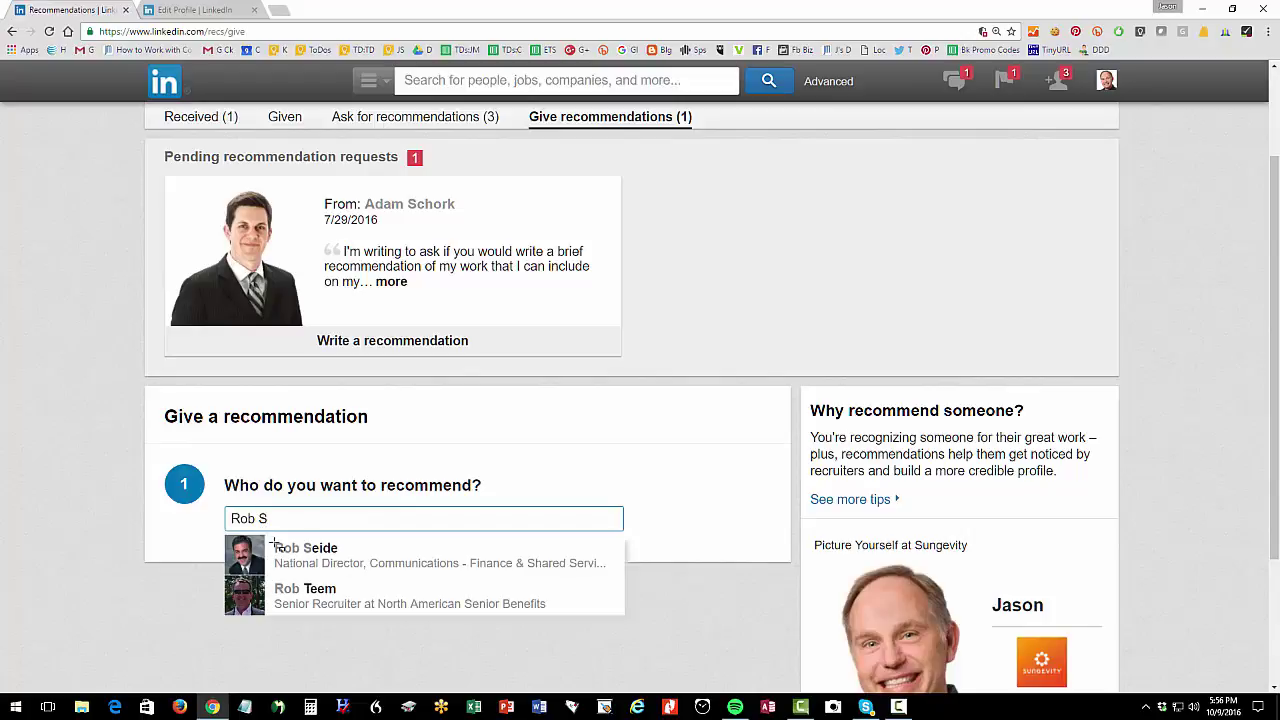
pyautogui.click(287, 556)
pyautogui.scroll(-3, 283, 570)
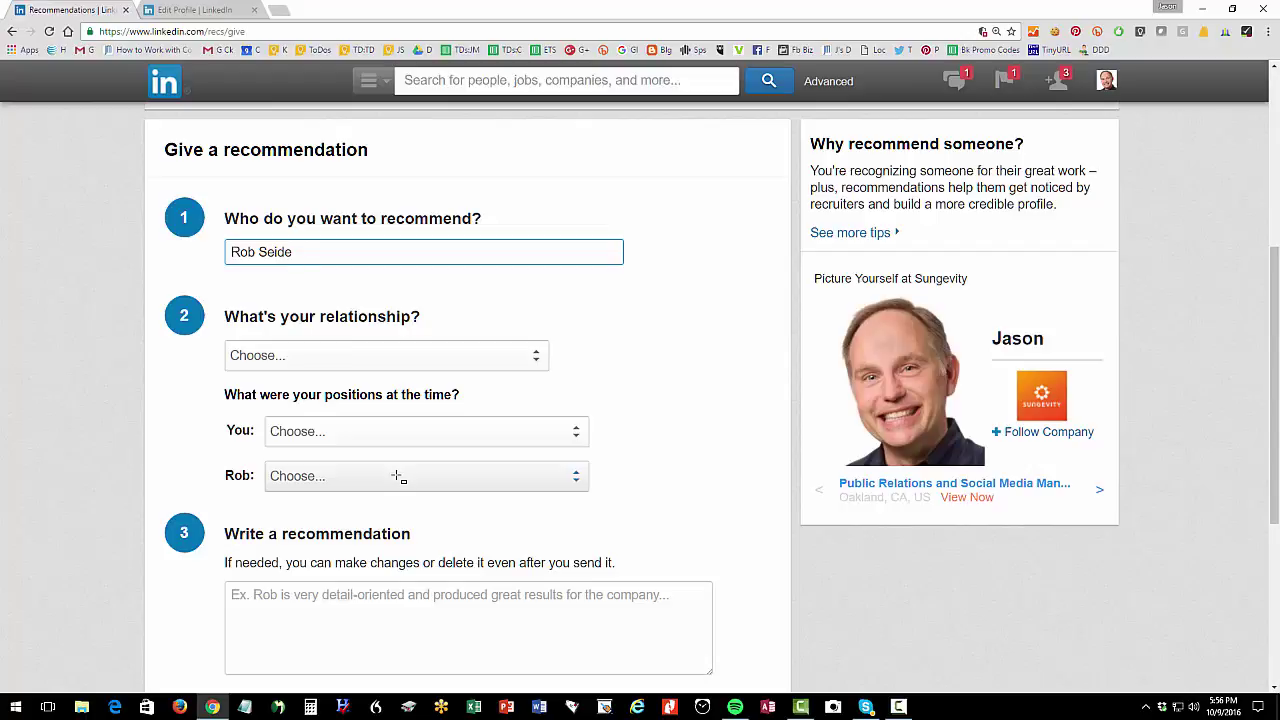
pyautogui.scroll(5, 398, 478)
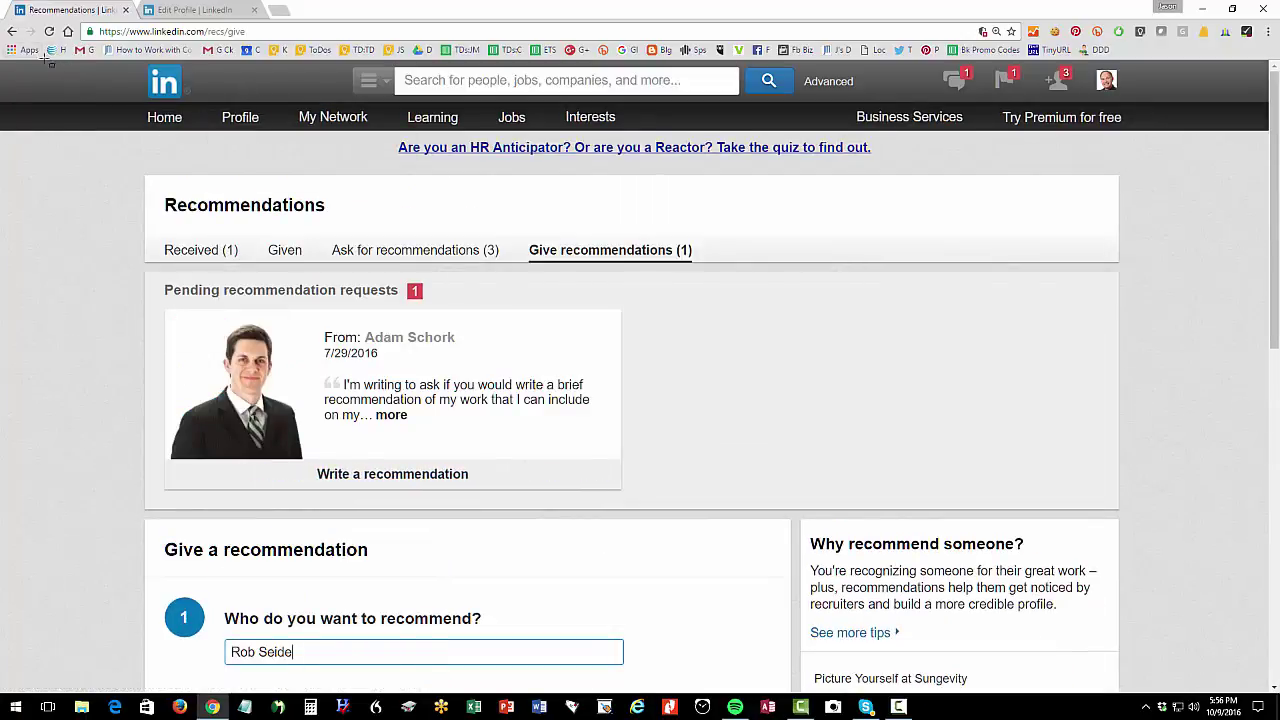
# Go to the list of connections and open the profile of the contact celebrating 1 year at Matchbox Design Group
pyautogui.scroll(-1, 372, 103)
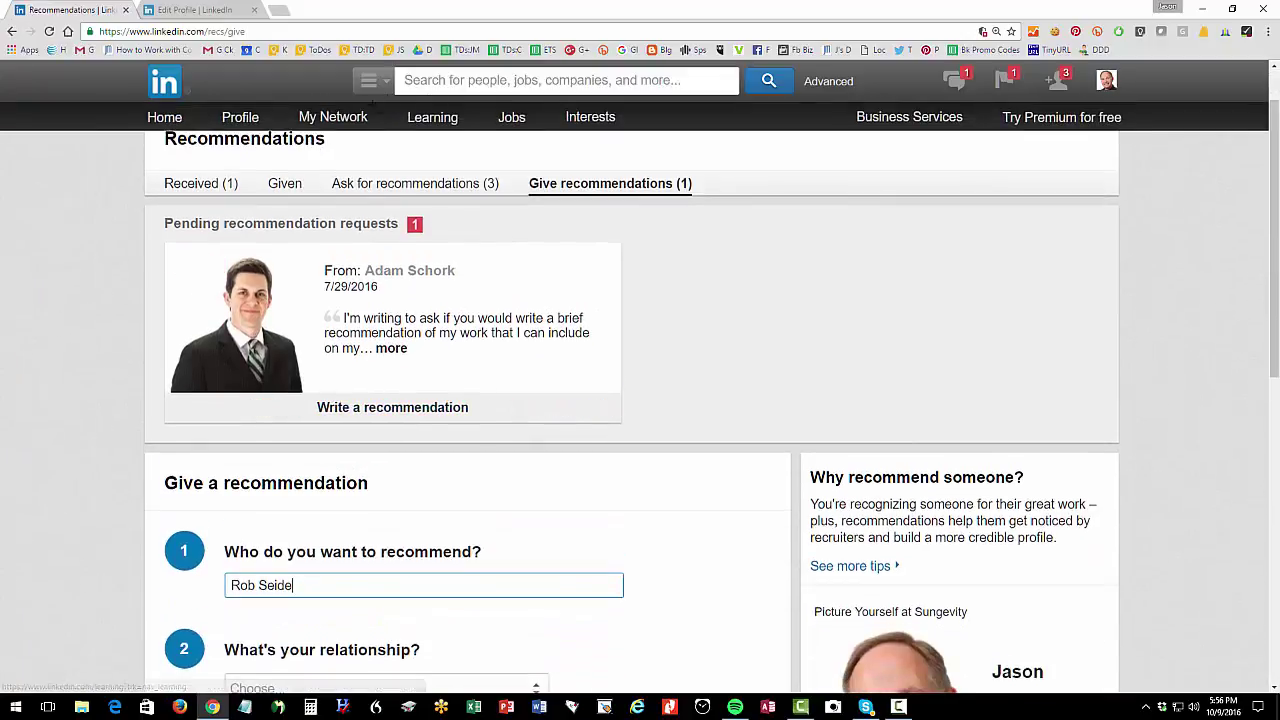
pyautogui.click(335, 146)
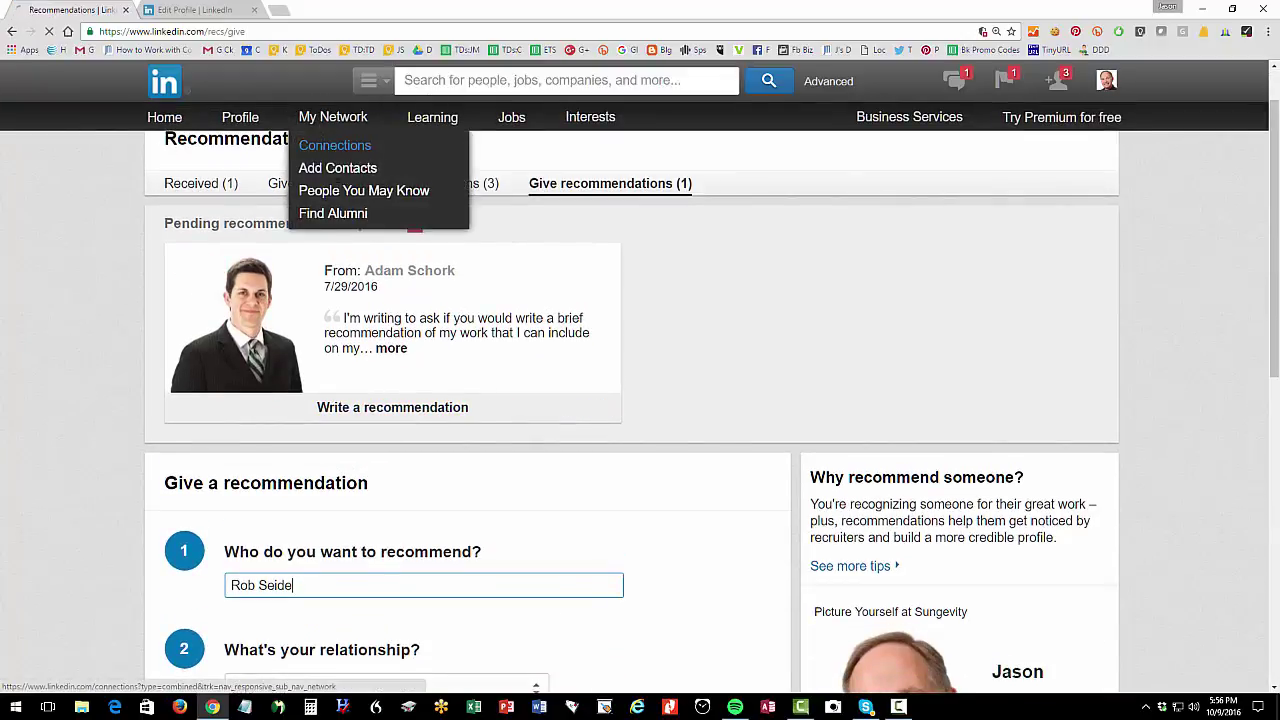
pyautogui.scroll(-3, 330, 260)
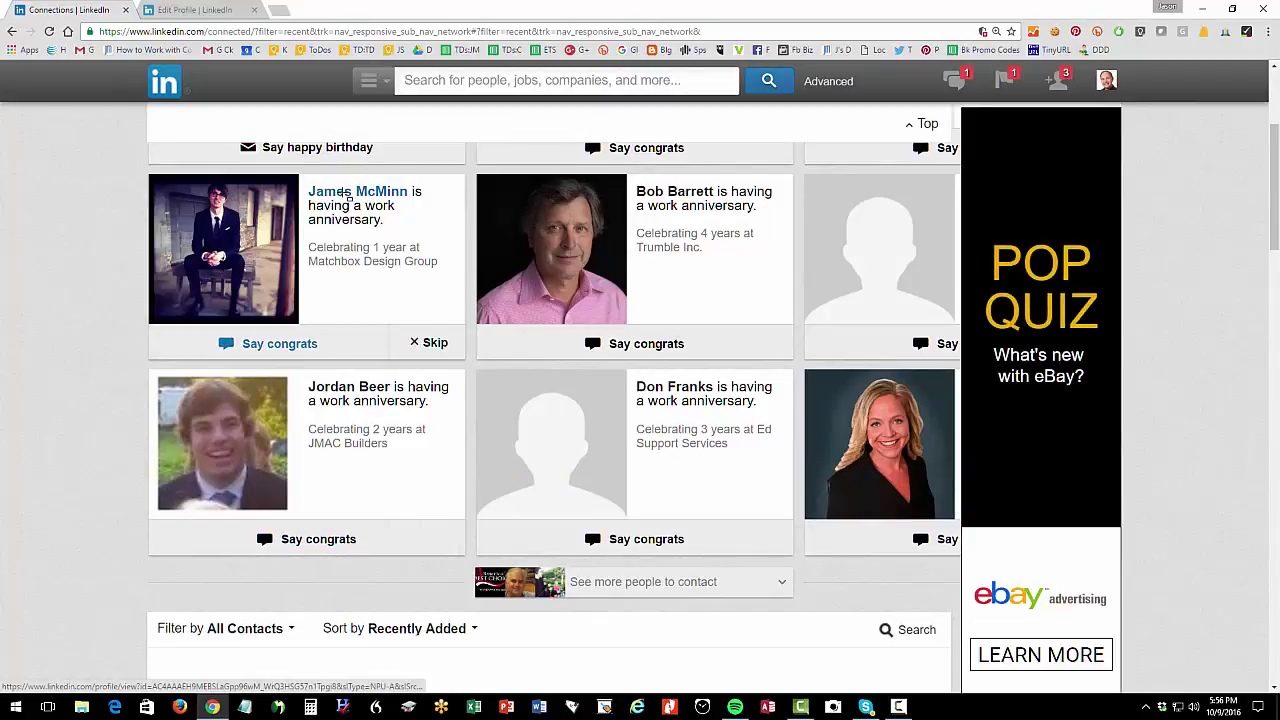
pyautogui.click(347, 192)
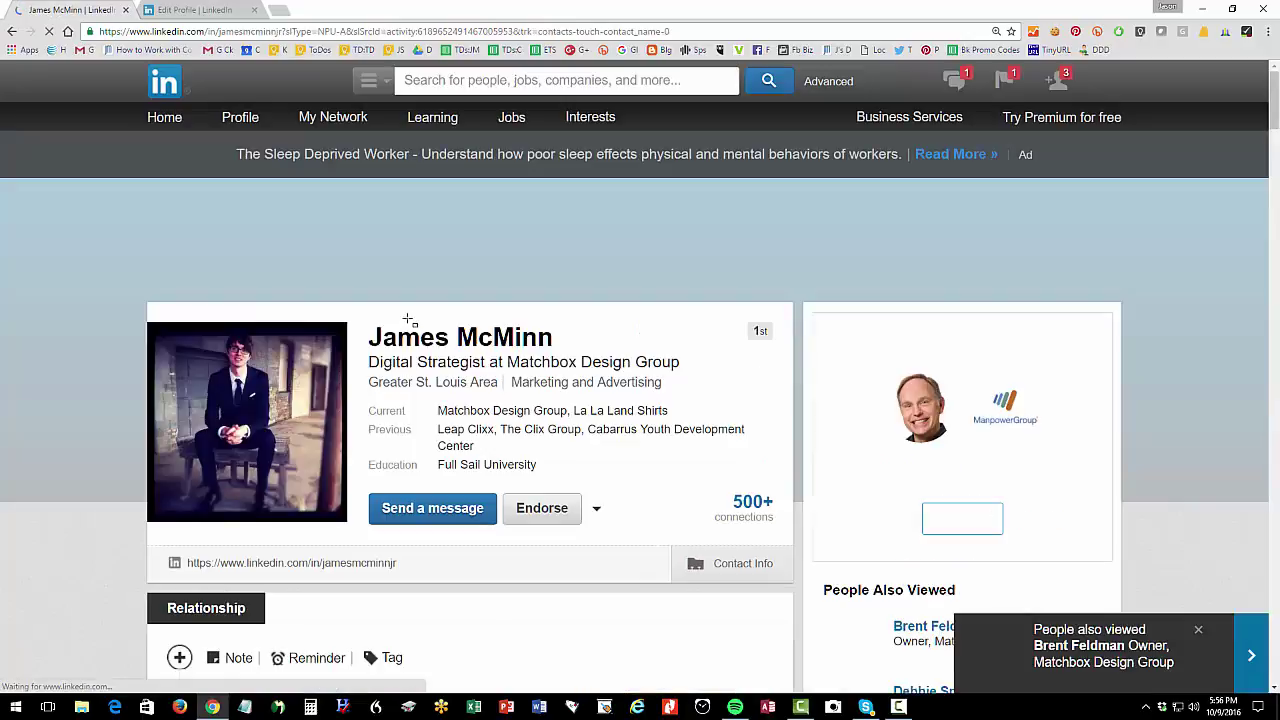
# Endorse the Matchbox Design Group digital strategist for the SEO skill in the profile's Top Skills list
pyautogui.scroll(-13, 408, 320)
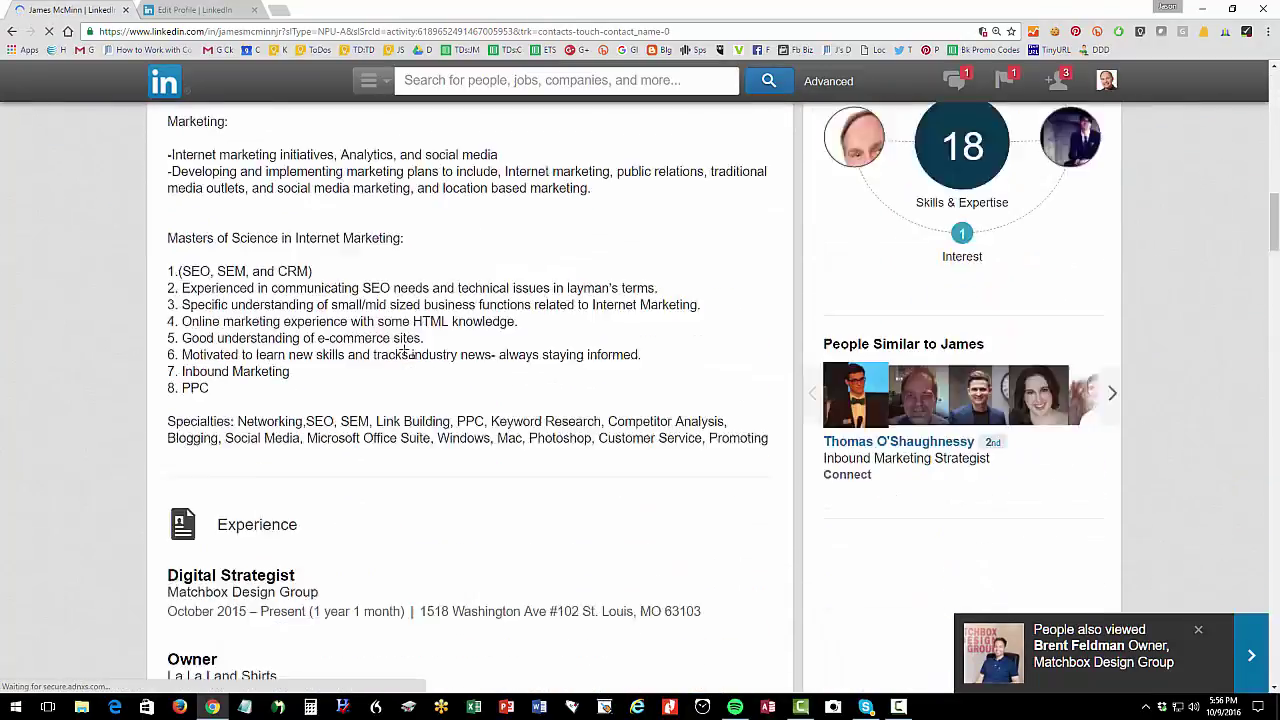
pyautogui.scroll(-15, 406, 350)
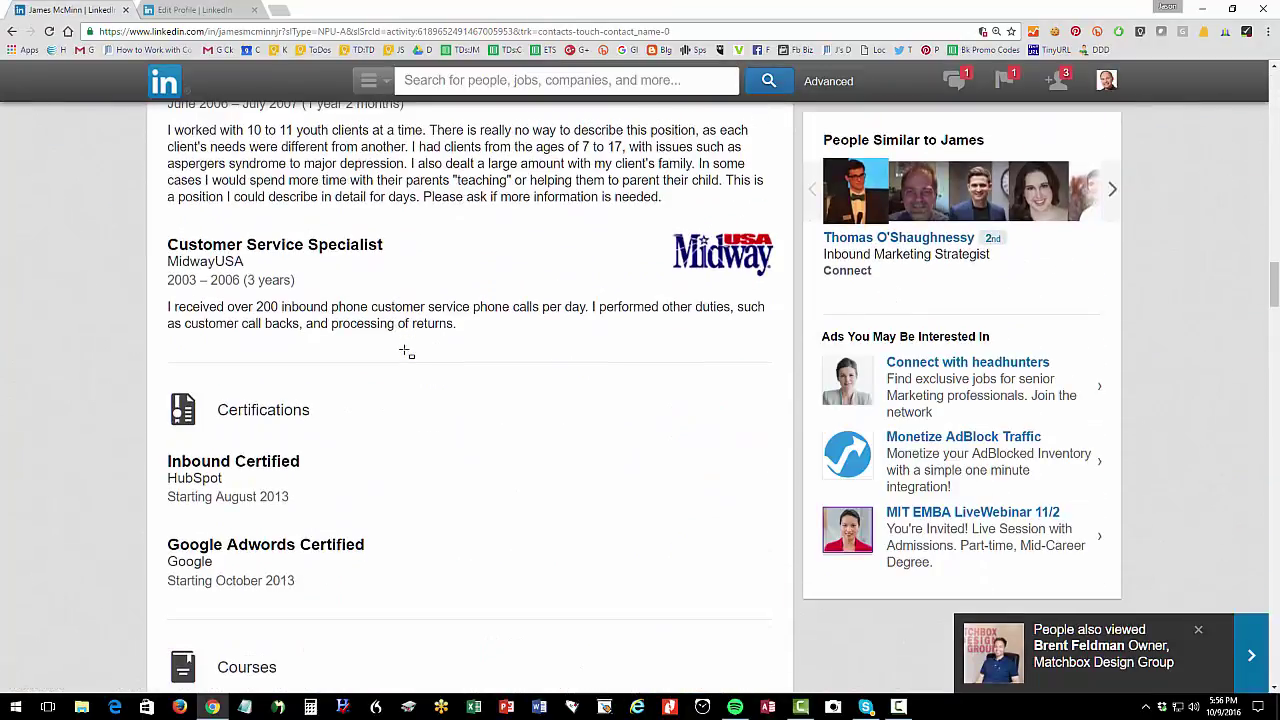
pyautogui.scroll(-9, 406, 350)
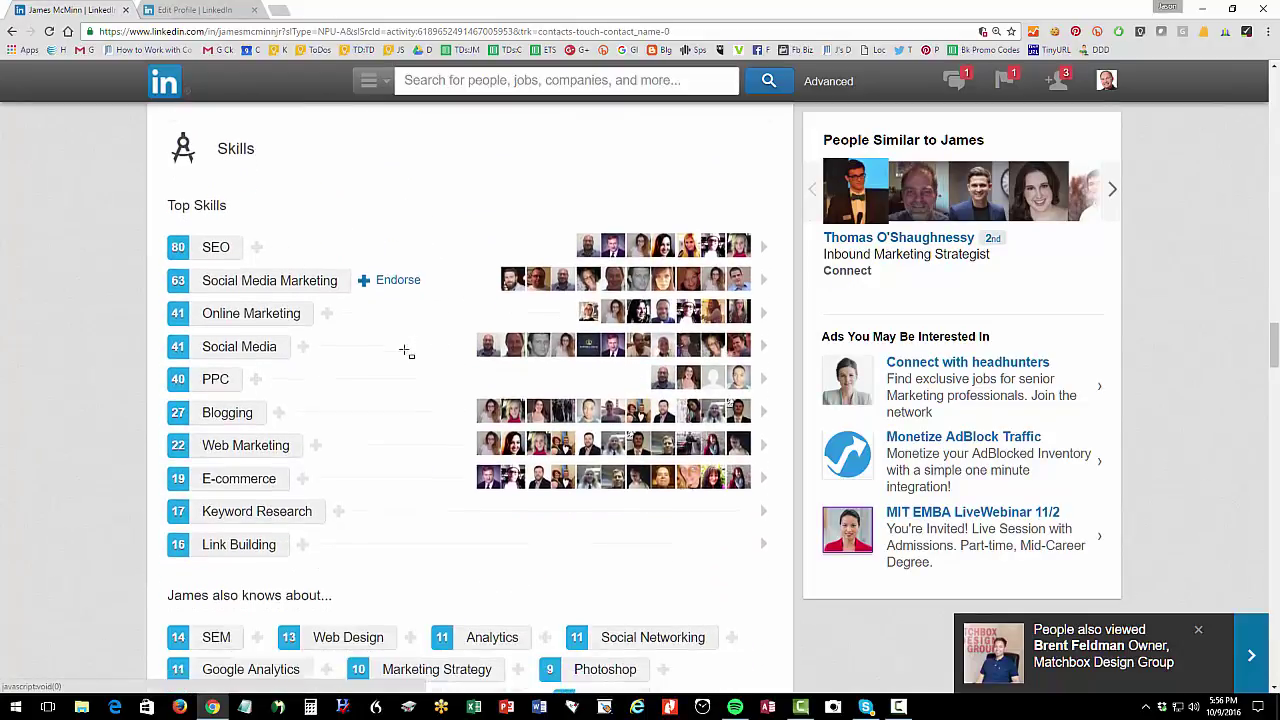
pyautogui.scroll(-1, 406, 350)
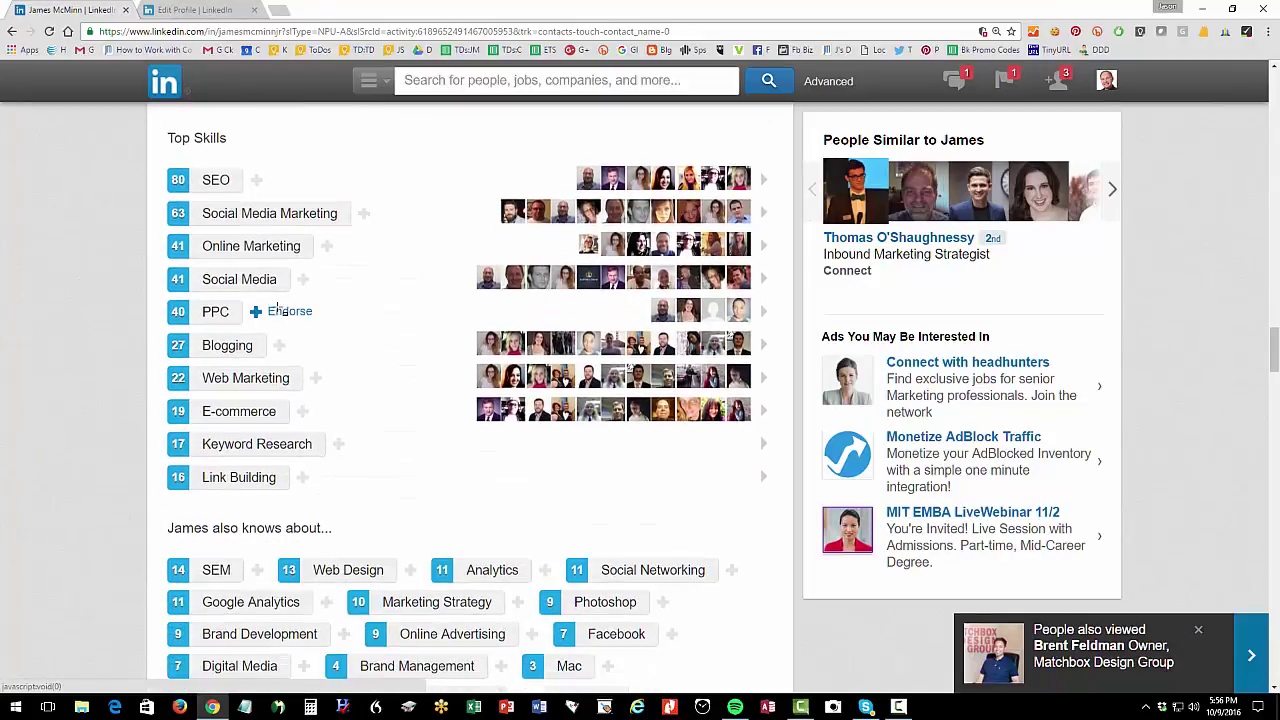
pyautogui.click(261, 181)
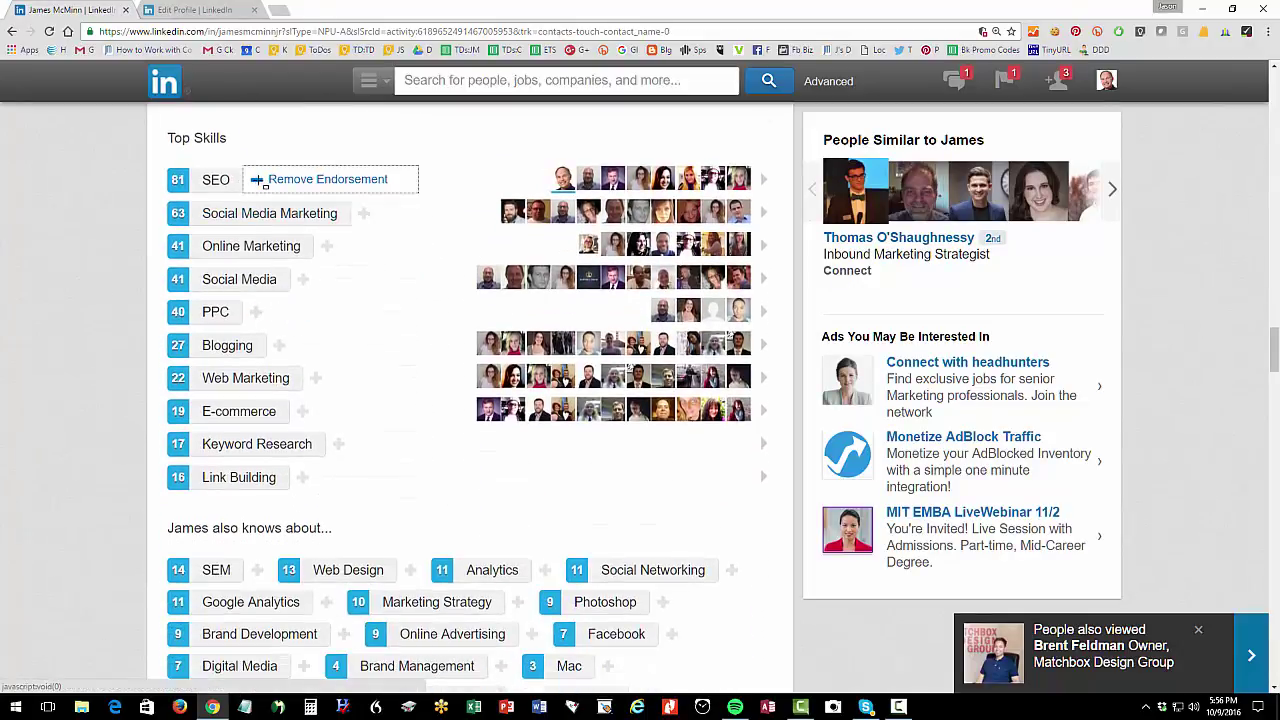
# Return to the bookmarked article on working with connections and review its passages on searching 2nd level connections and pre-emptive recommendations
pyautogui.click(140, 49)
pyautogui.scroll(-10, 414, 314)
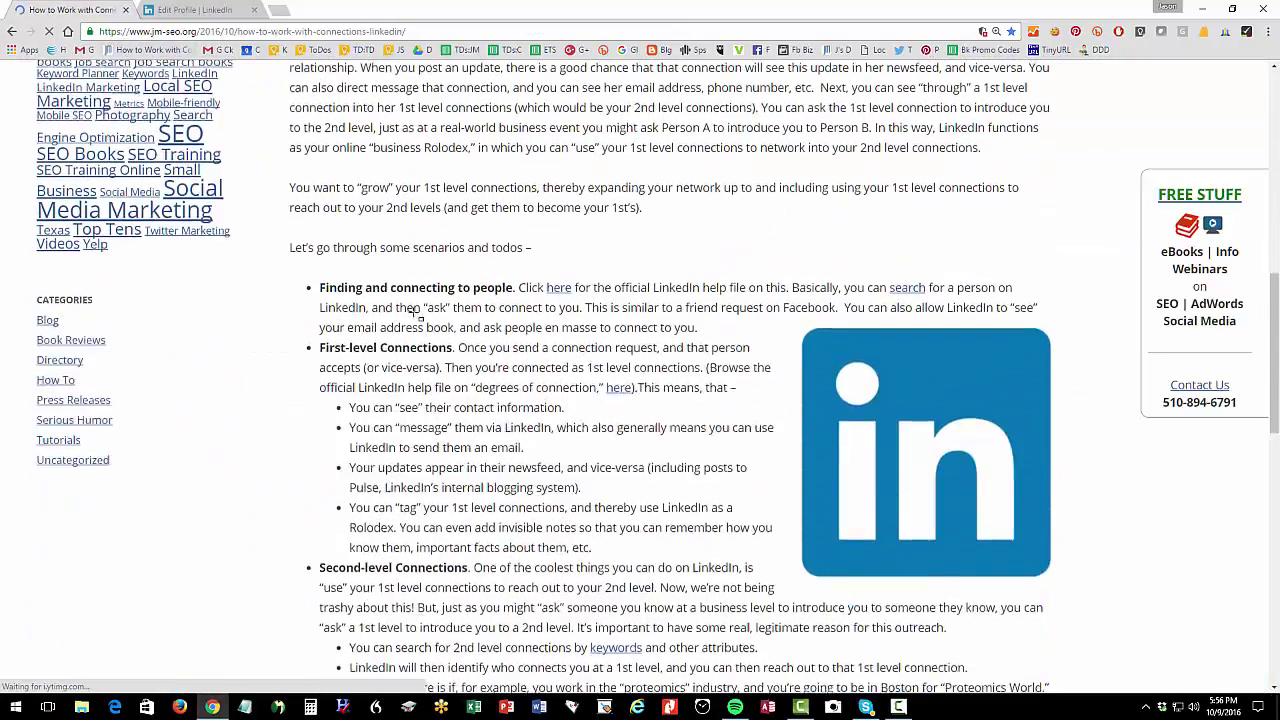
pyautogui.scroll(-3, 414, 314)
pyautogui.moveTo(400, 314); pyautogui.dragTo(517, 319)
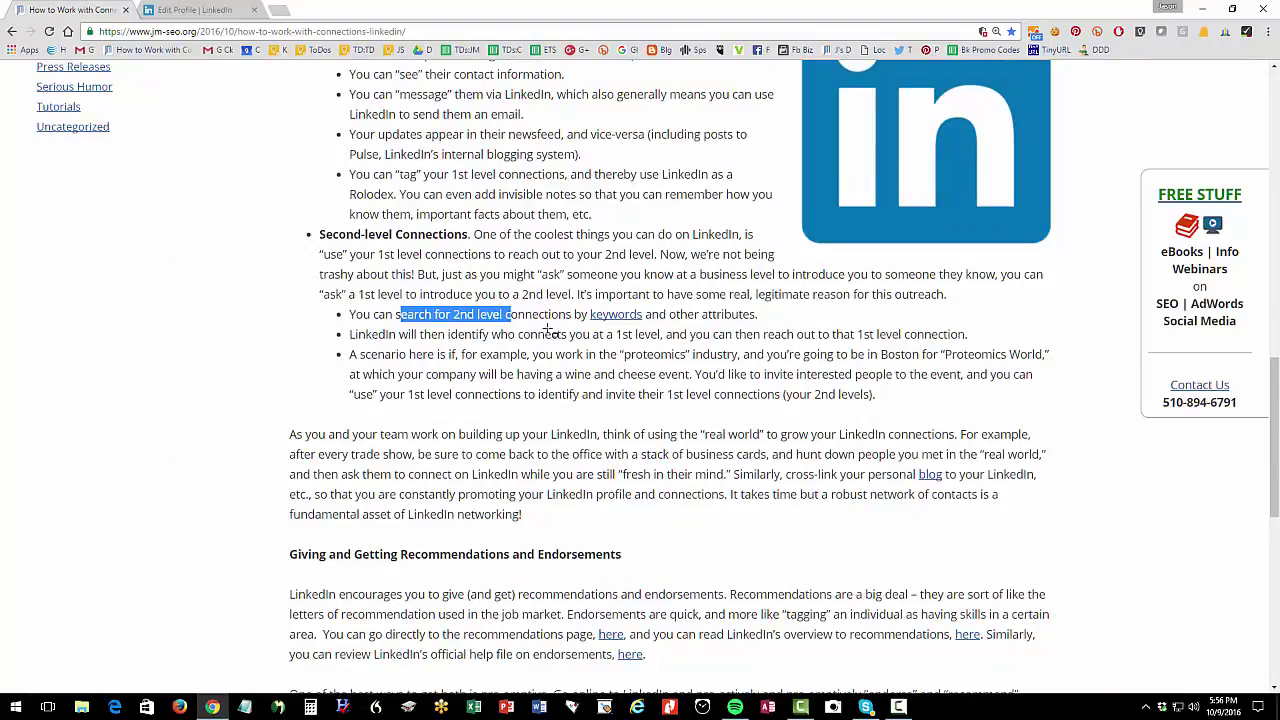
pyautogui.scroll(-4, 545, 332)
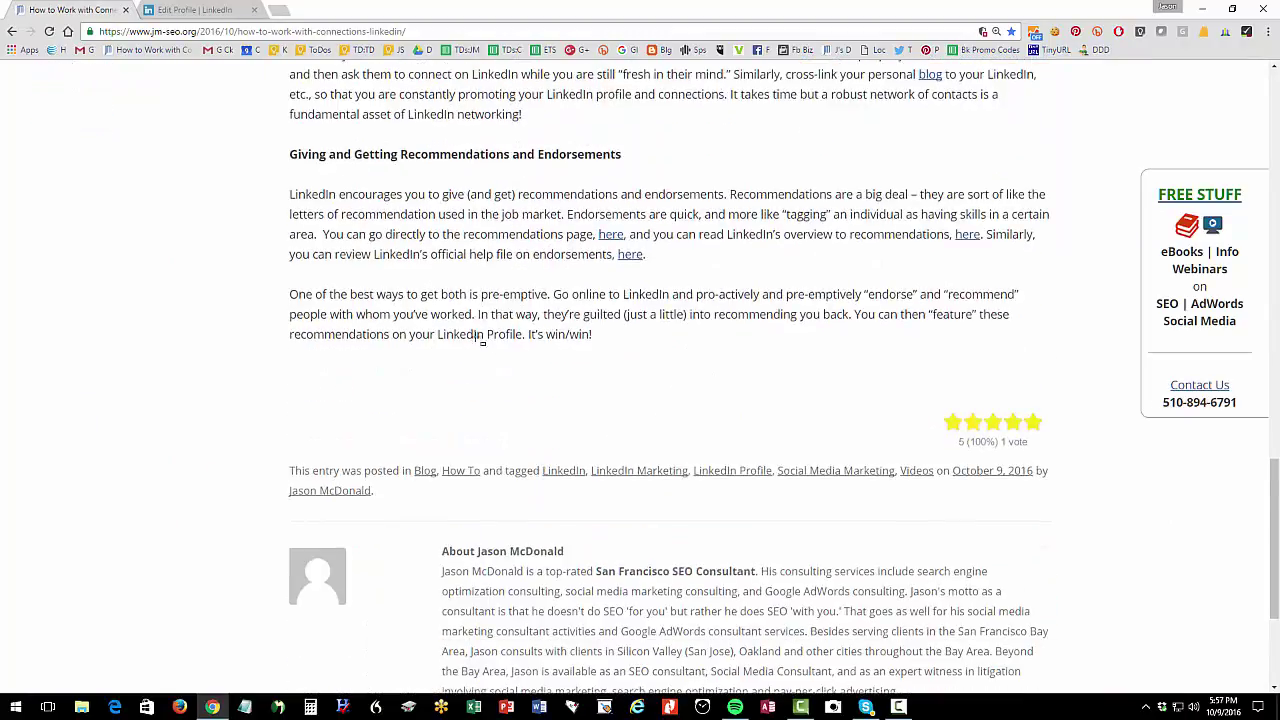
pyautogui.moveTo(499, 282); pyautogui.dragTo(540, 310)
pyautogui.click(543, 310)
# Review the article's points on finding and connecting to people and on what first-level connections allow
pyautogui.scroll(15, 540, 305)
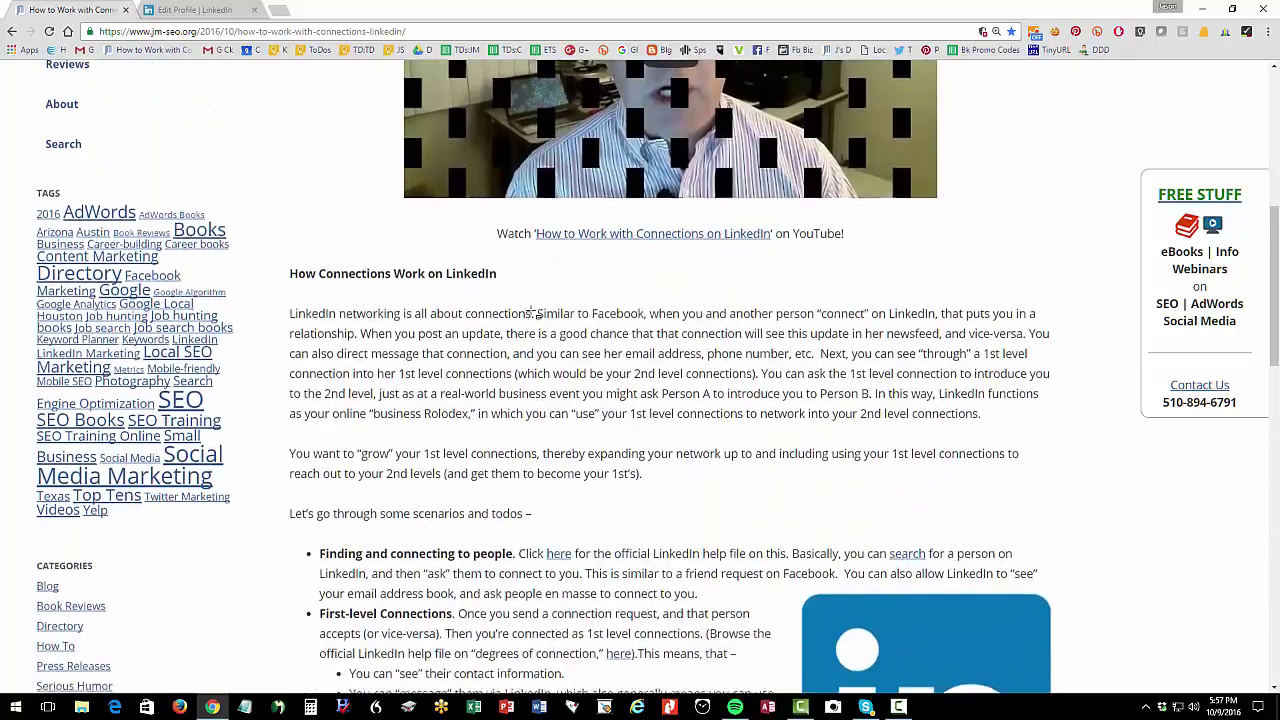
pyautogui.scroll(-1, 535, 313)
pyautogui.moveTo(312, 487); pyautogui.dragTo(537, 485)
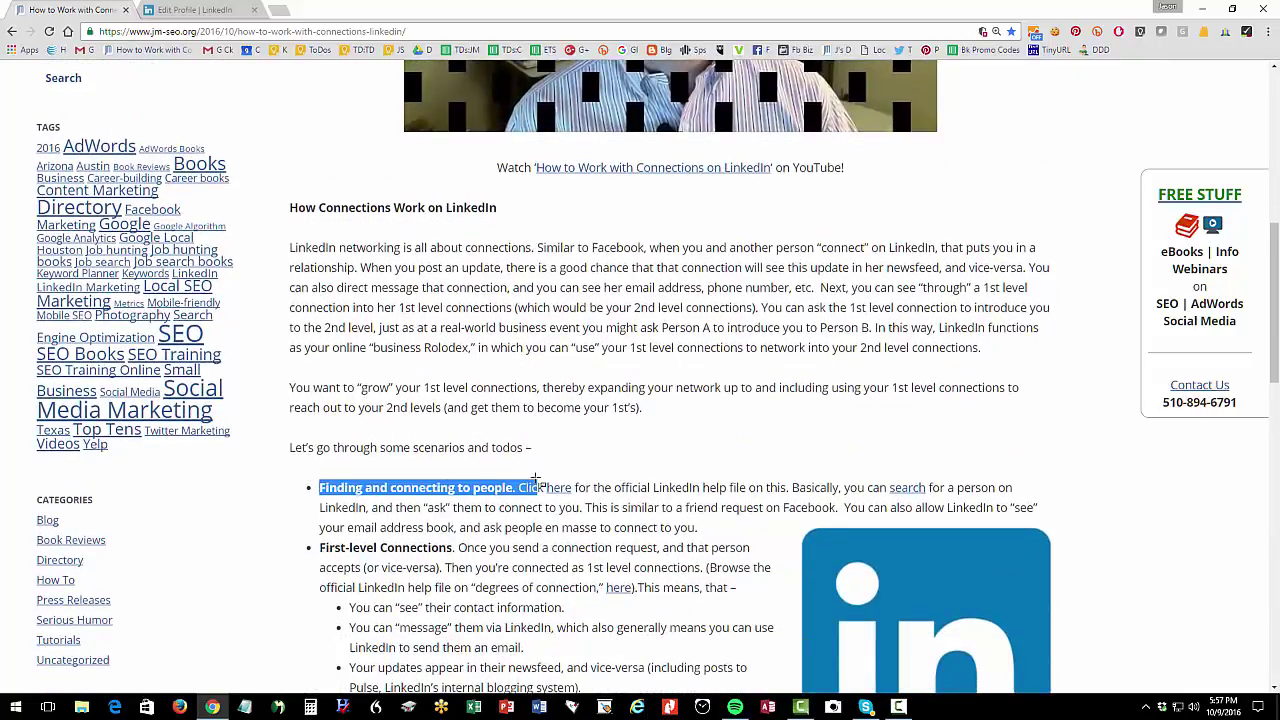
pyautogui.scroll(-4, 537, 485)
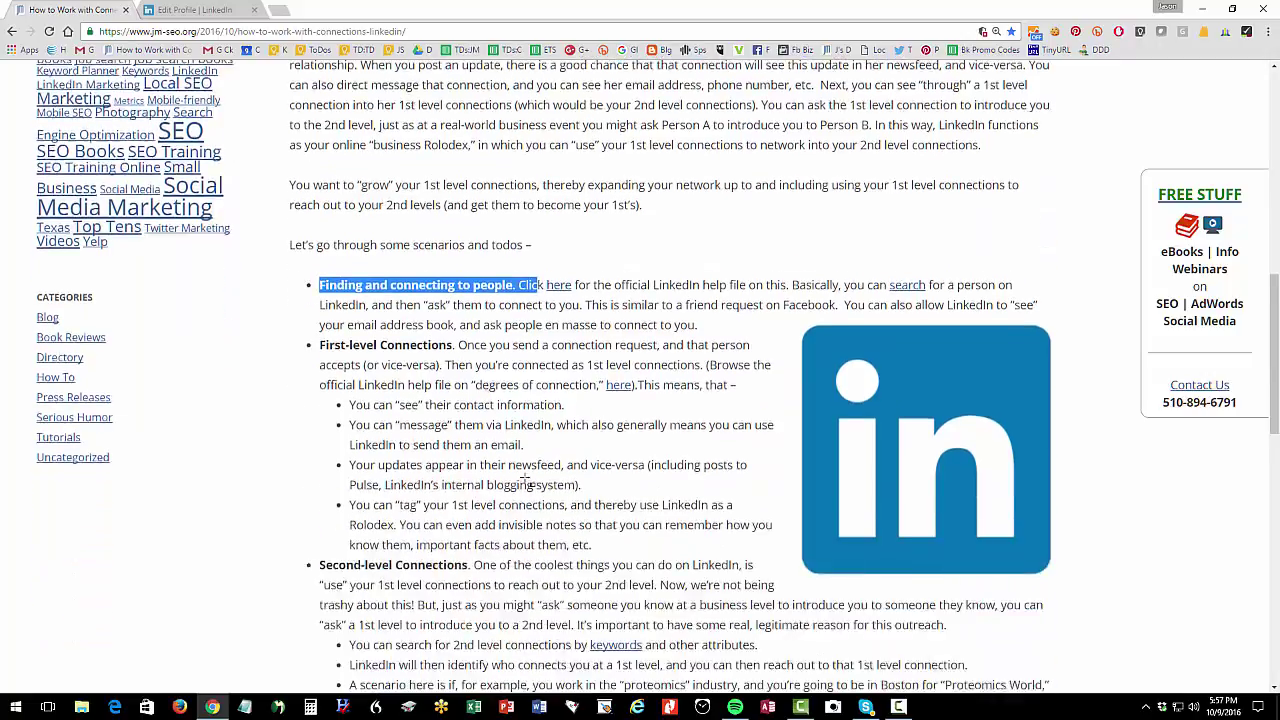
pyautogui.moveTo(397, 322); pyautogui.dragTo(601, 481)
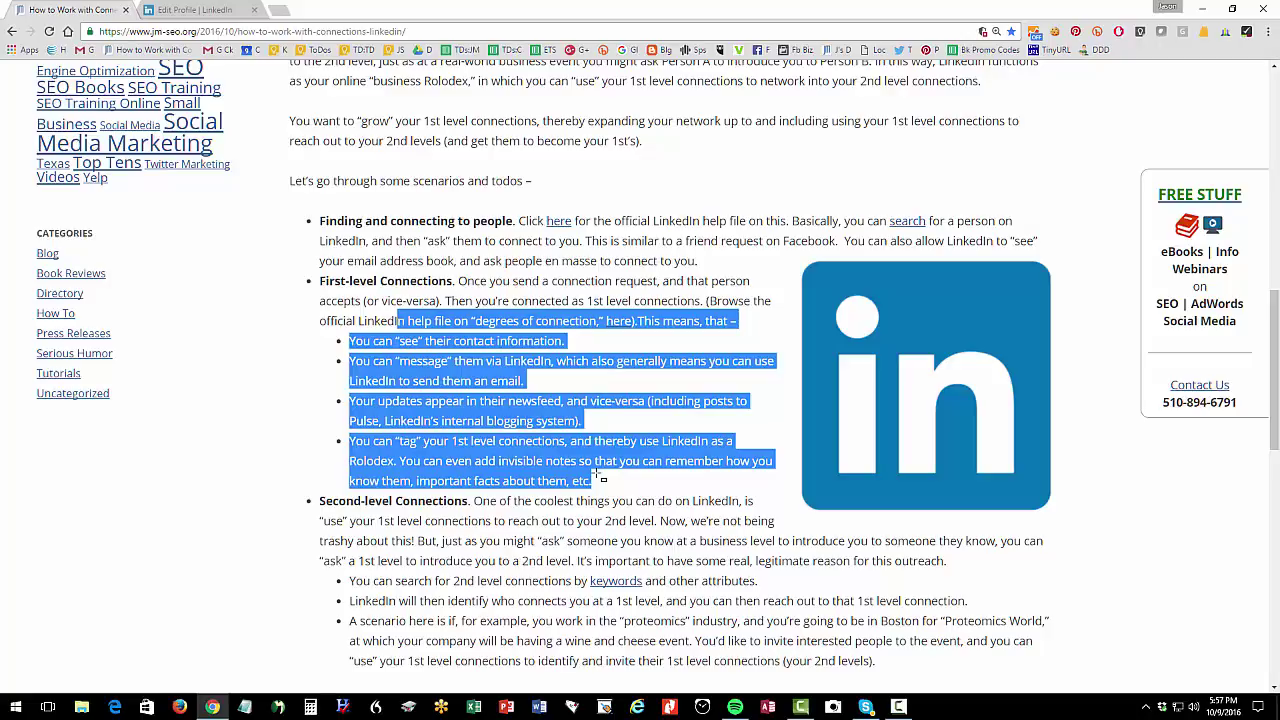
# Review the article's second-level connections scenario, the advice on real-world networking, and the section on giving and getting recommendations and endorsements
pyautogui.scroll(-5, 601, 481)
pyautogui.click(535, 289)
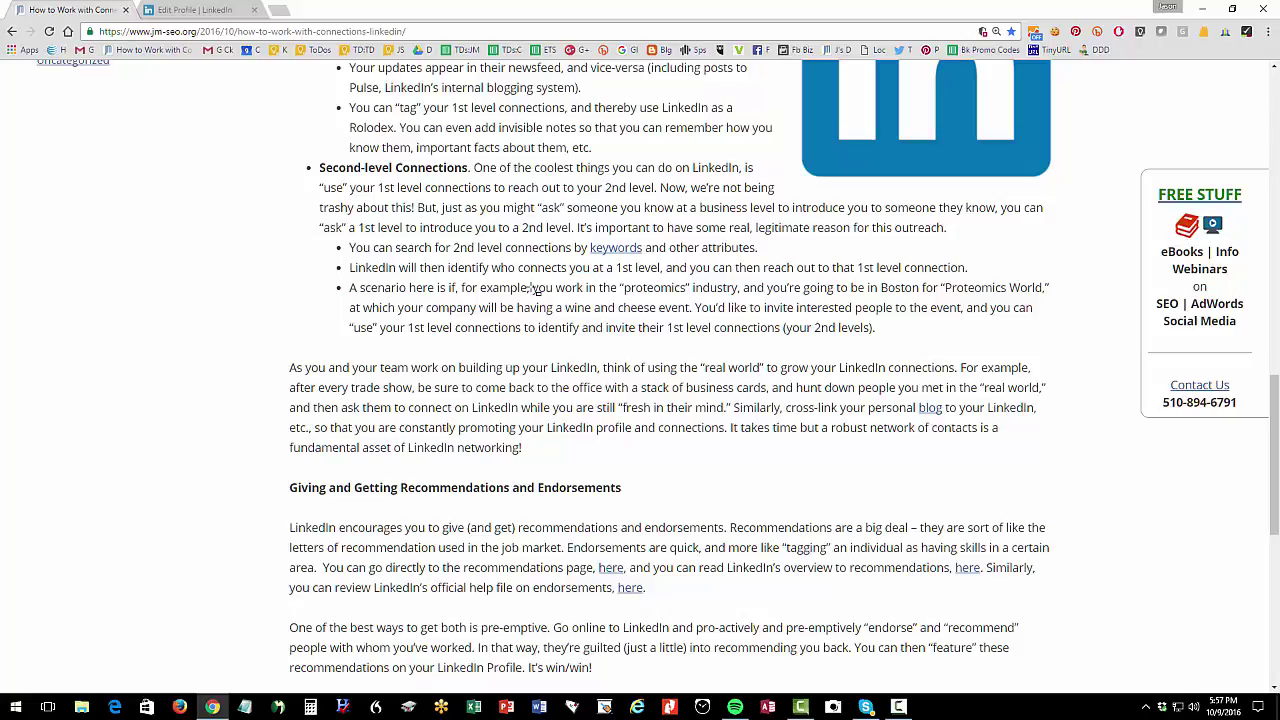
pyautogui.scroll(-2, 535, 289)
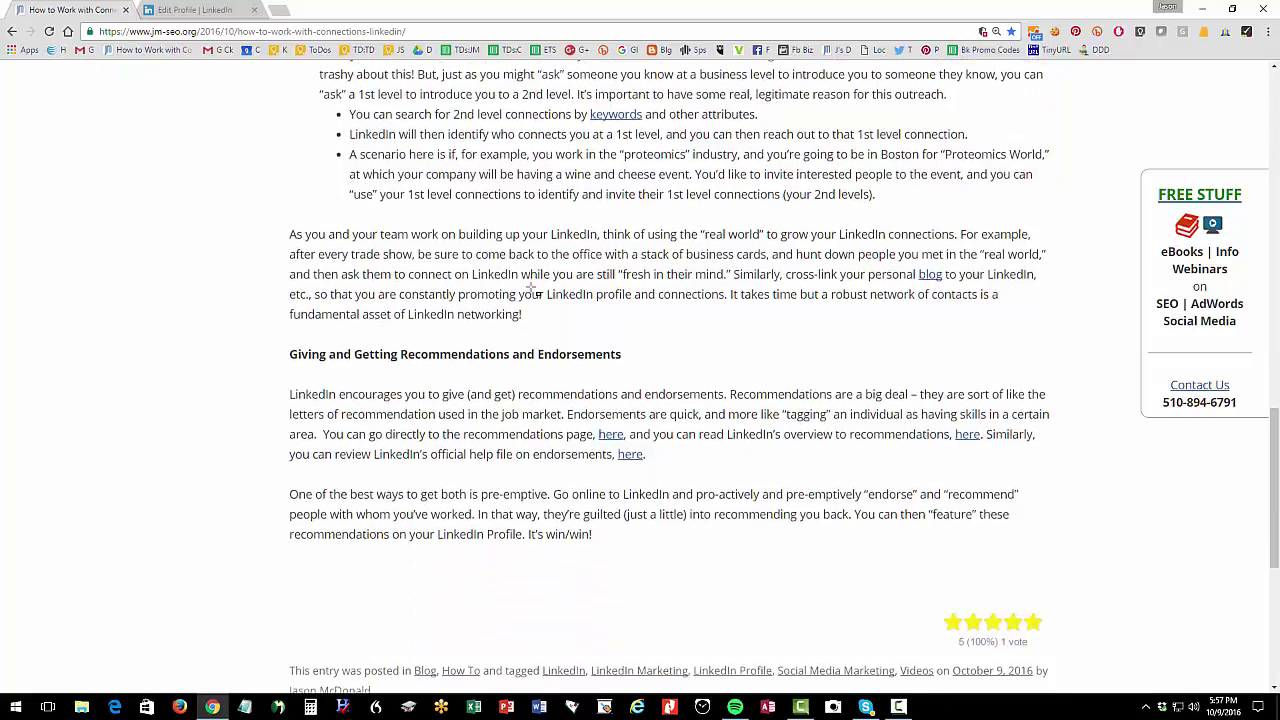
pyautogui.moveTo(440, 356); pyautogui.dragTo(520, 396)
pyautogui.click(415, 264)
pyautogui.moveTo(373, 274); pyautogui.dragTo(545, 293)
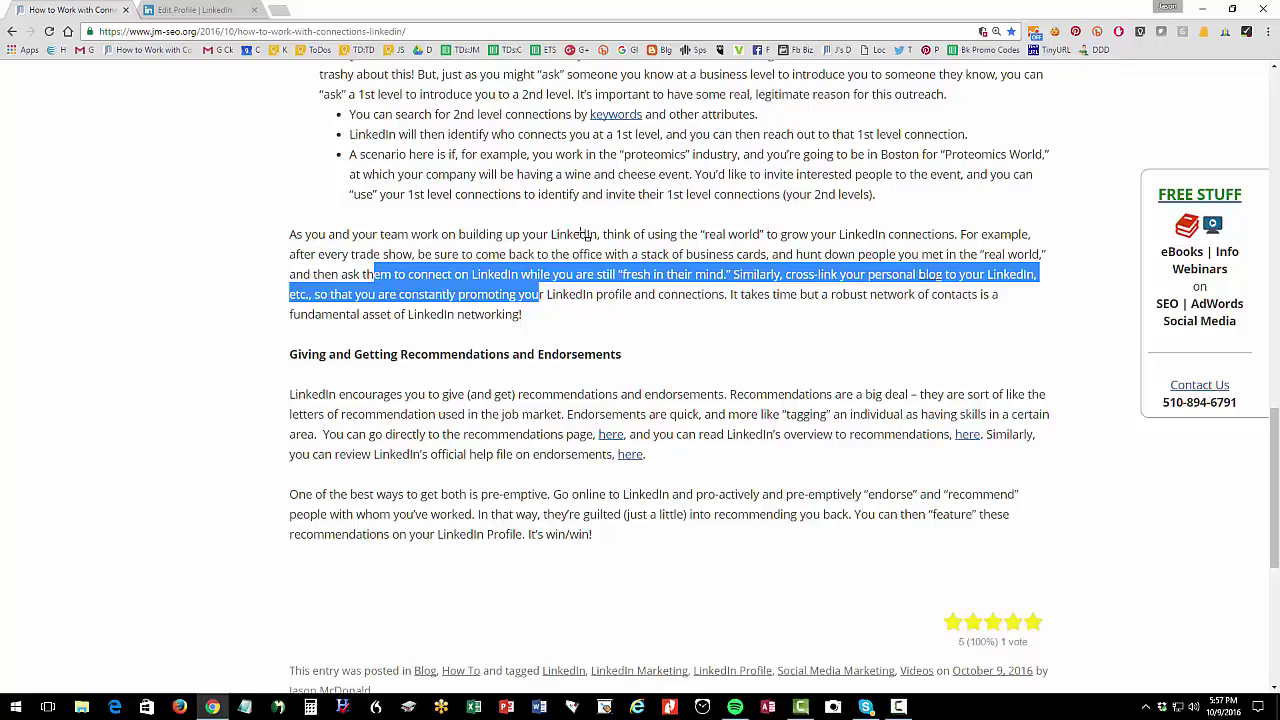
pyautogui.scroll(-1, 585, 234)
pyautogui.moveTo(395, 287); pyautogui.dragTo(573, 287)
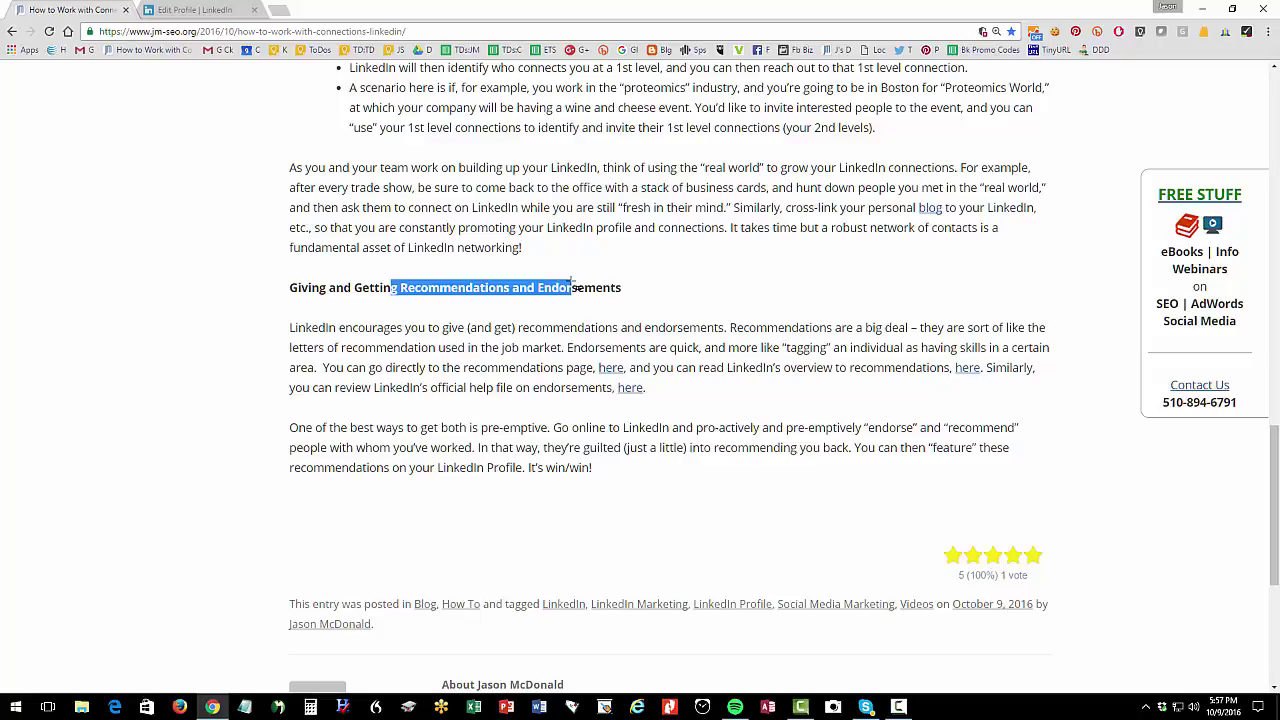
pyautogui.scroll(15, 575, 286)
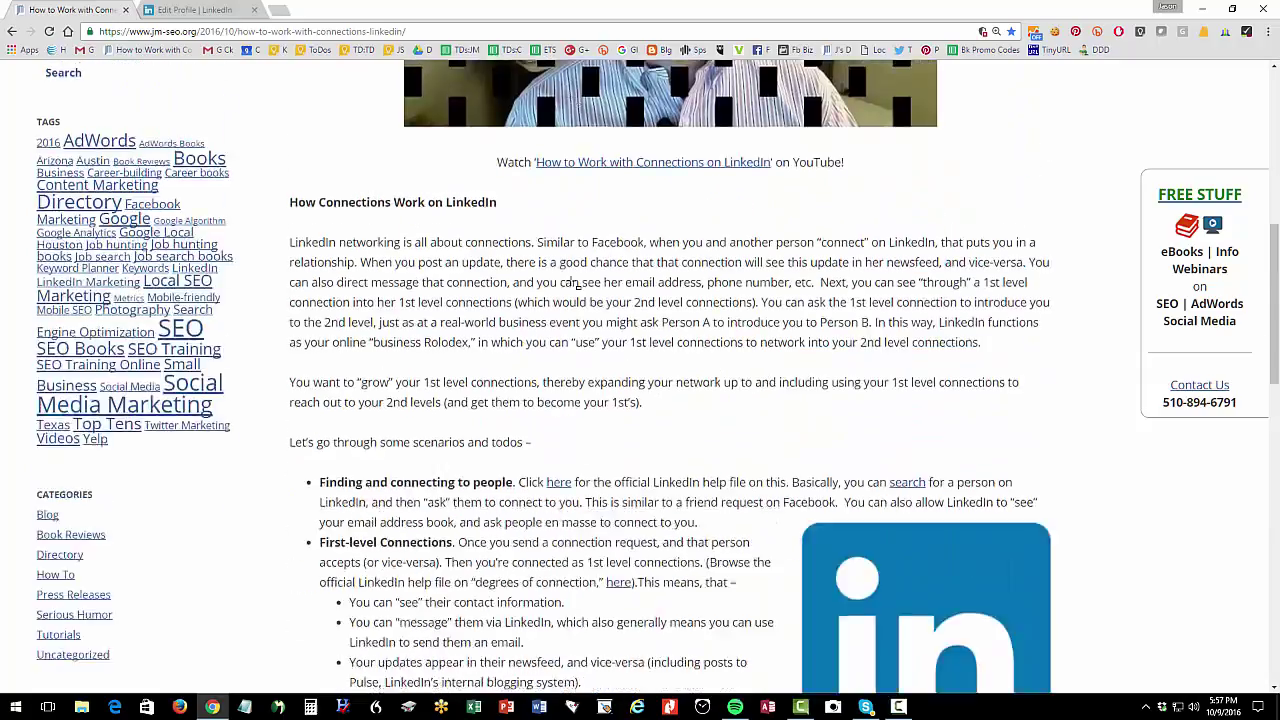